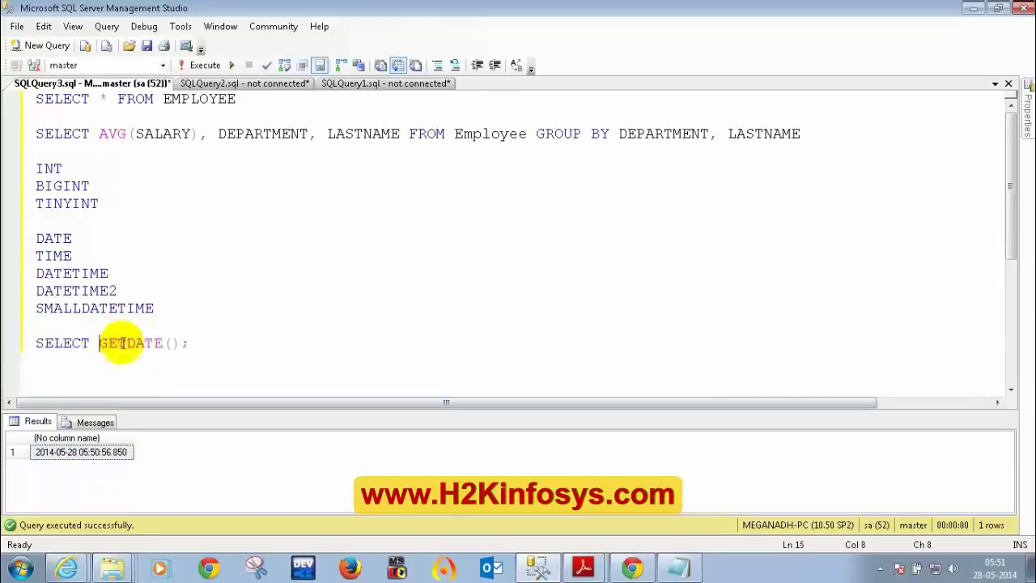
- Select the SELECT GETDATE(); statement and close Management Studio
drag(187, 343, 35, 343)
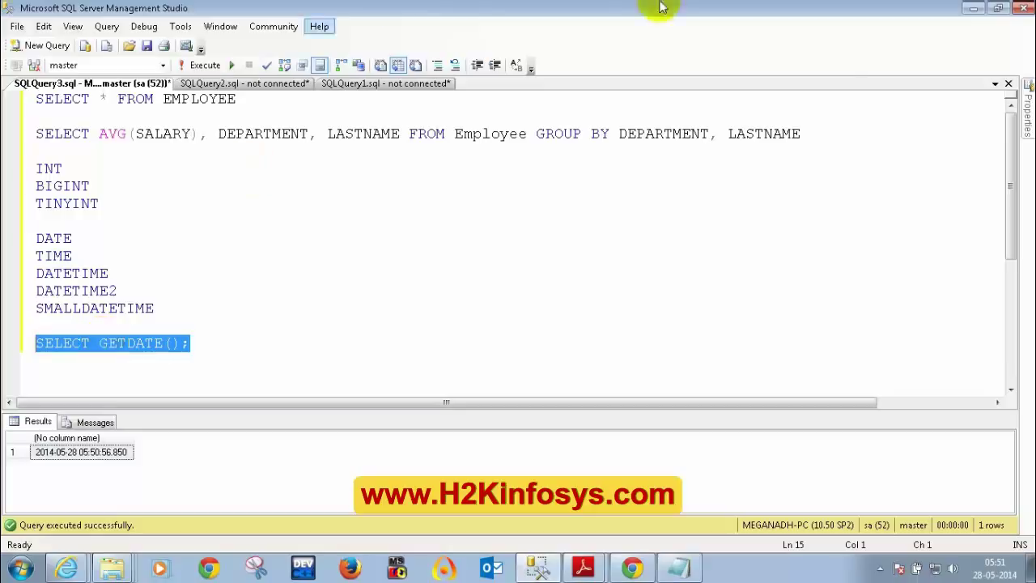
click(1021, 7)
- Discard the unsaved queries without saving and bring up the Start menu
click(569, 377)
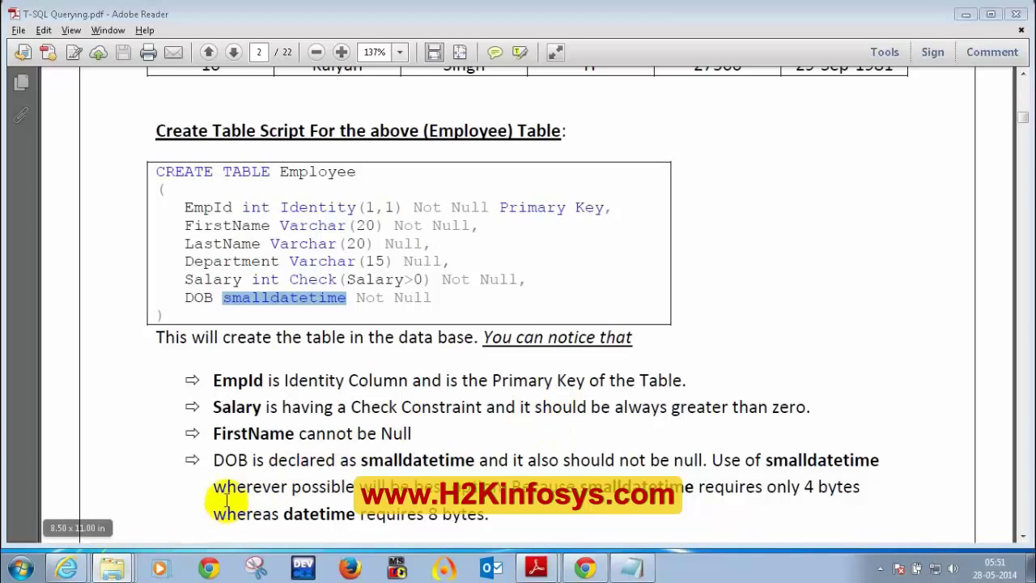
click(18, 573)
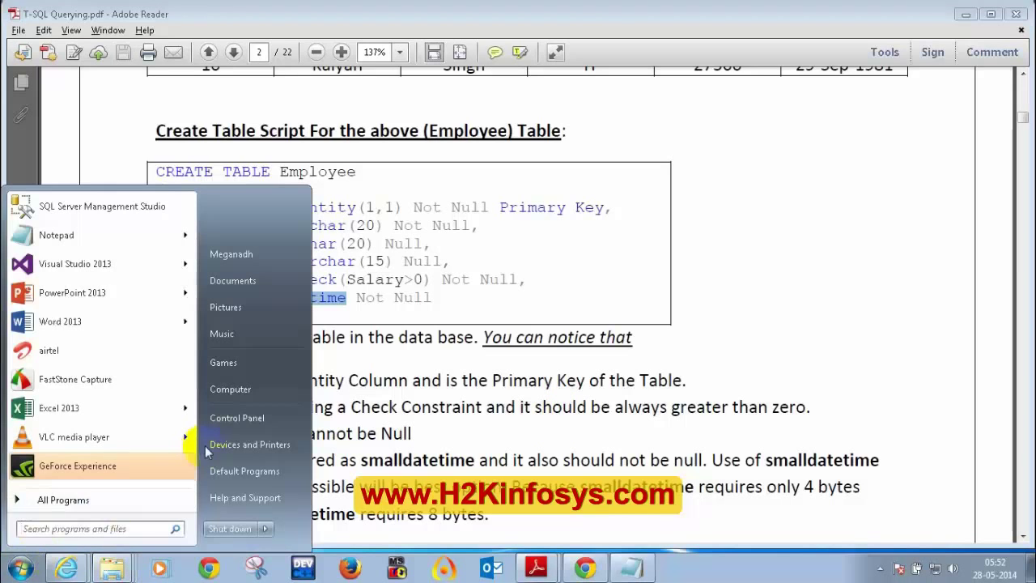
- Open Programs and Features in Control Panel and inspect the SQL Server 2008 R2 (64-bit) entry
click(237, 418)
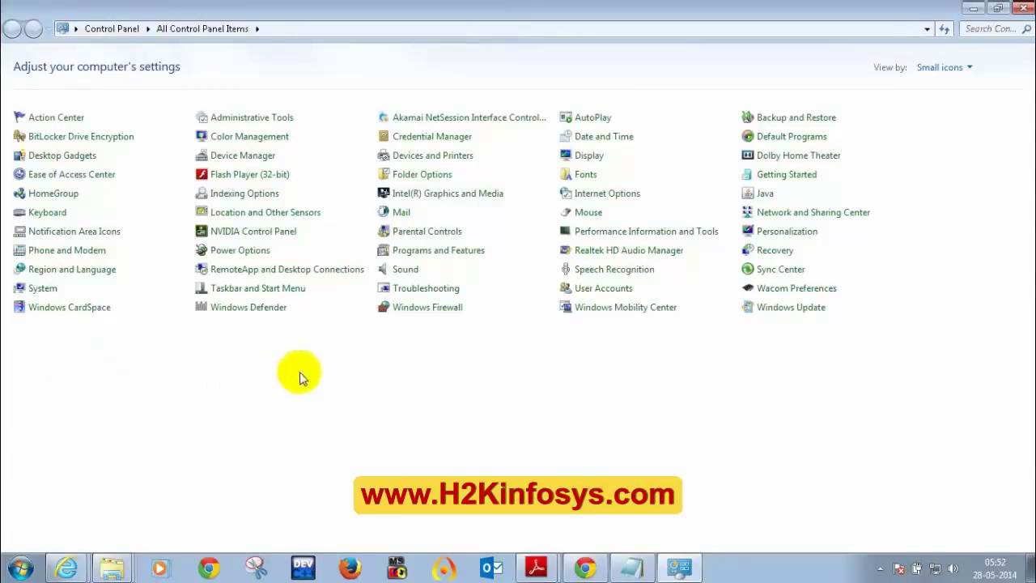
click(417, 256)
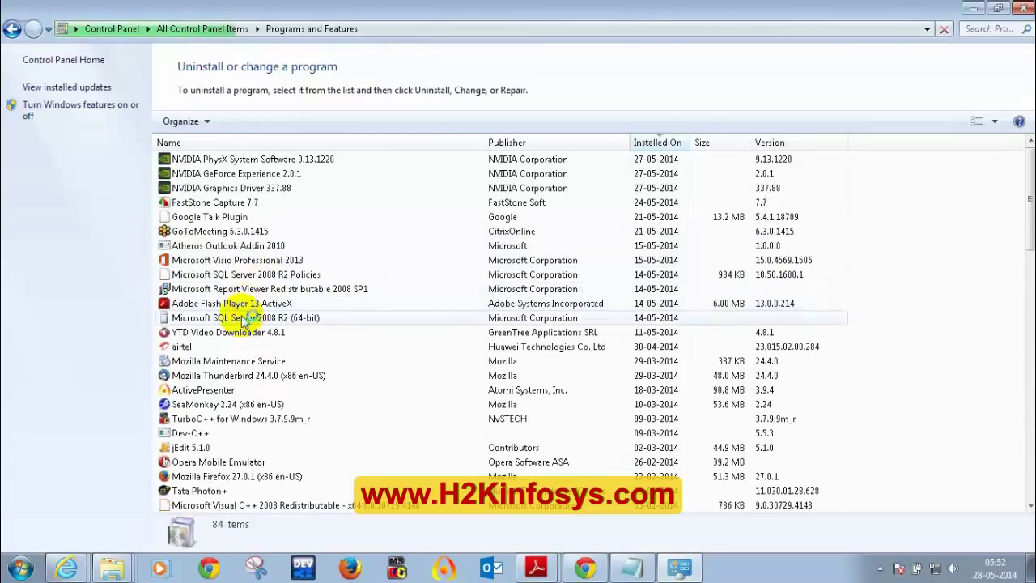
click(291, 332)
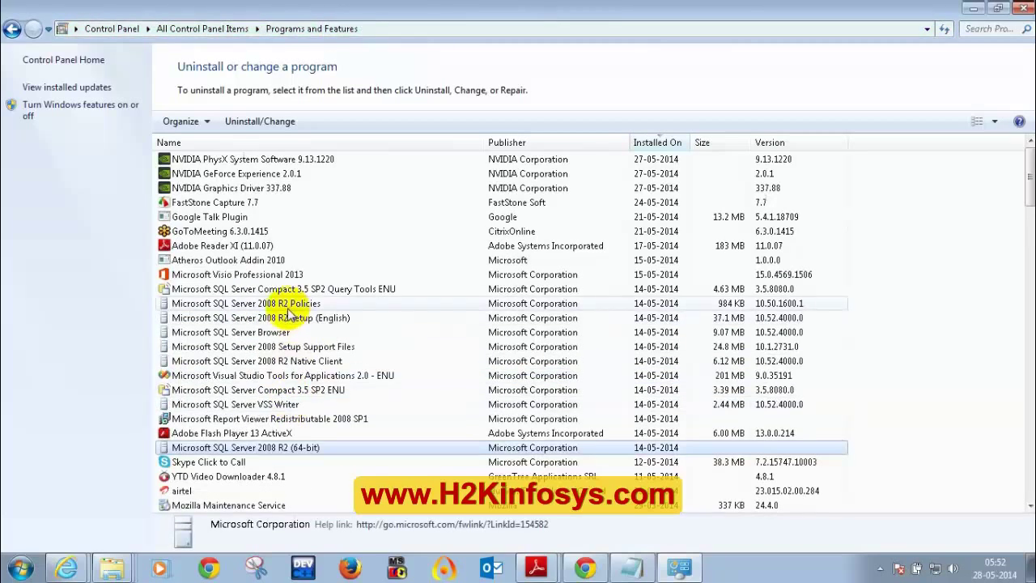
right_click(278, 450)
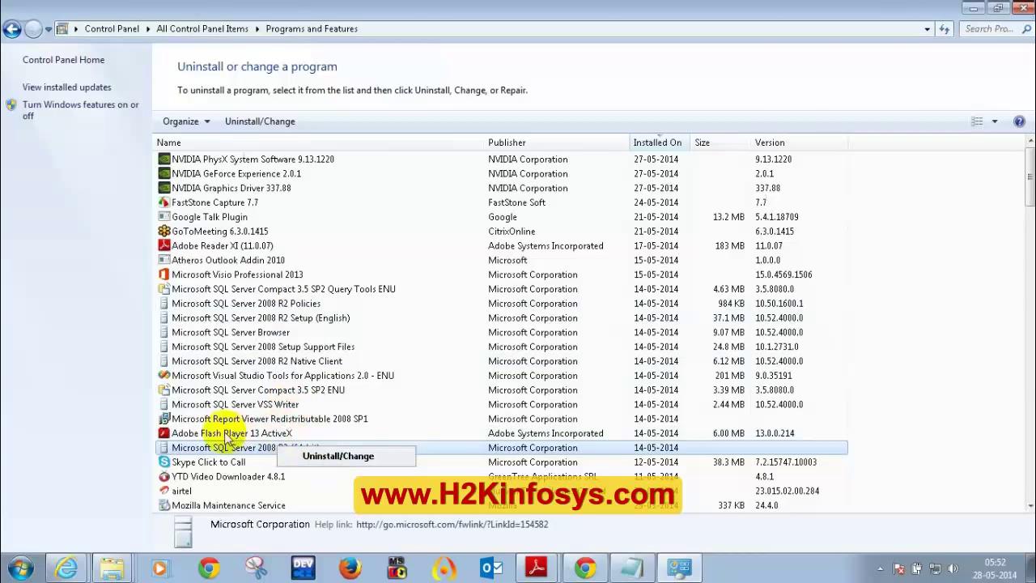
- Review the SQL Server Setup Support Files, Native Client, Setup (English) and Policies entries
click(278, 348)
click(272, 361)
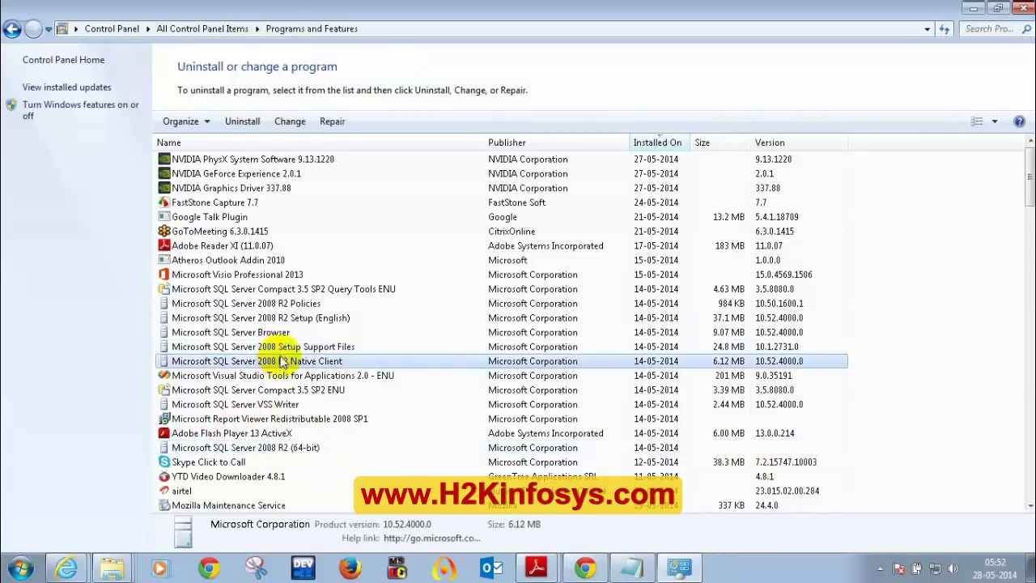
click(281, 320)
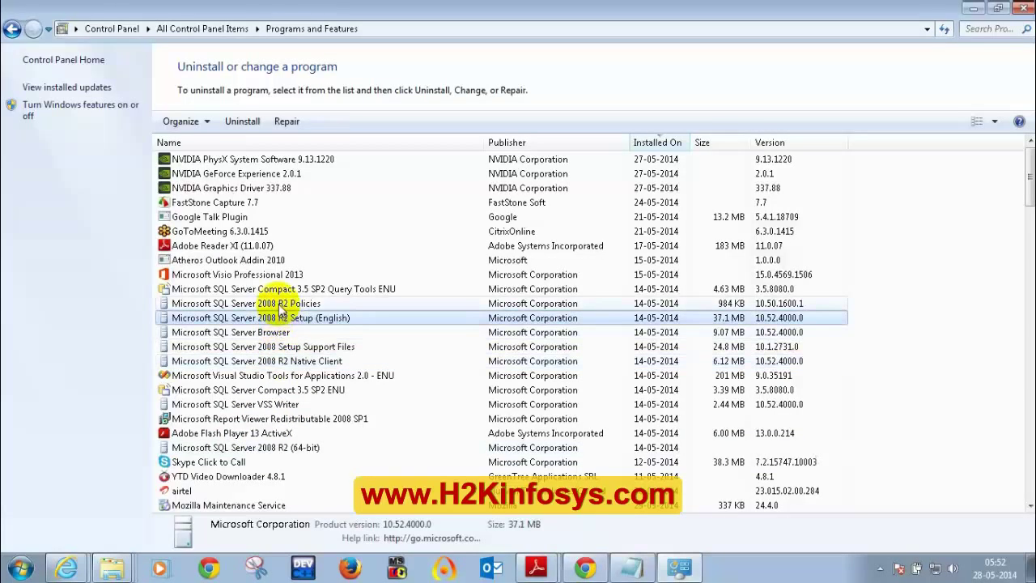
click(280, 306)
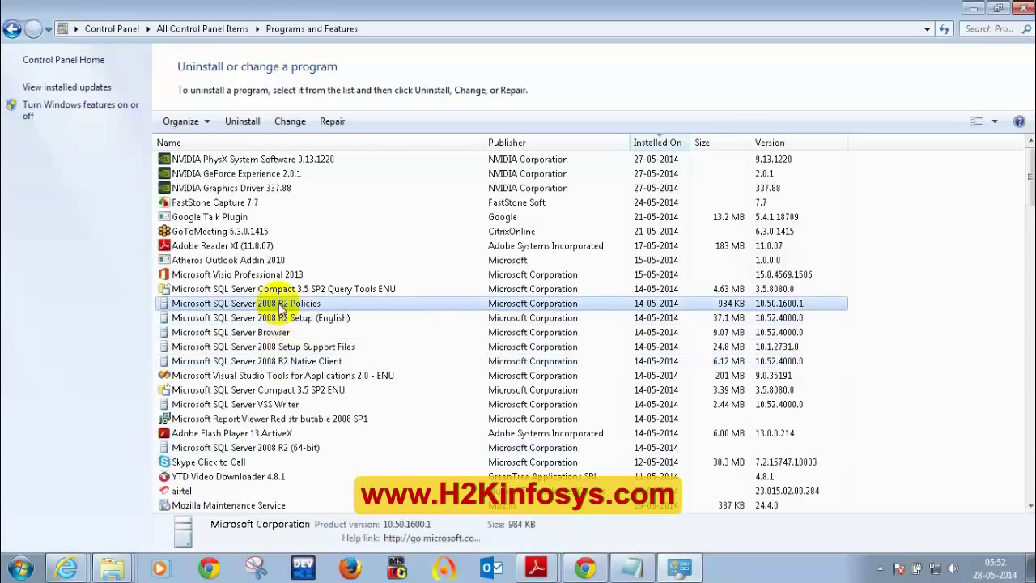
click(251, 450)
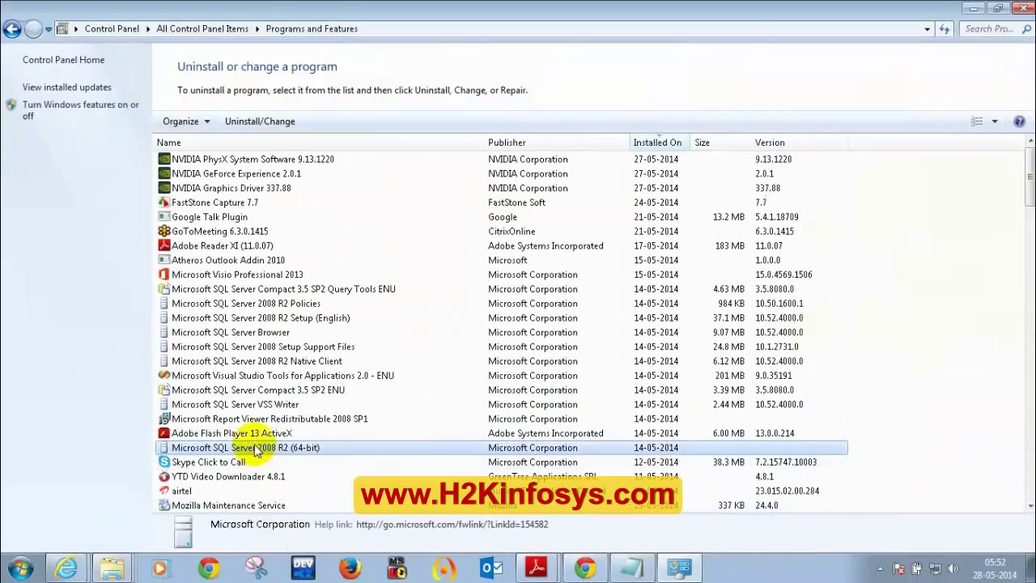
click(241, 302)
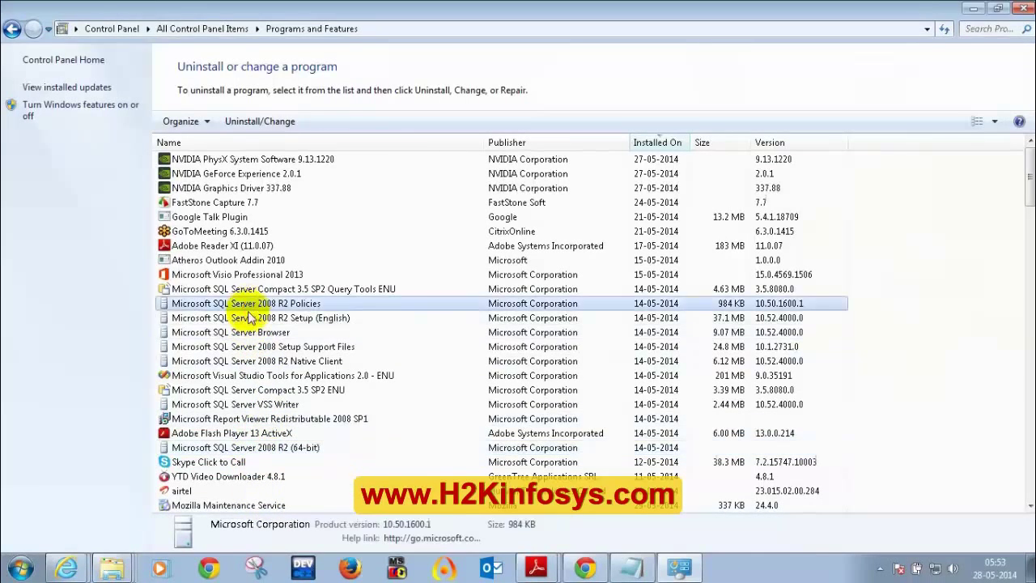
click(251, 319)
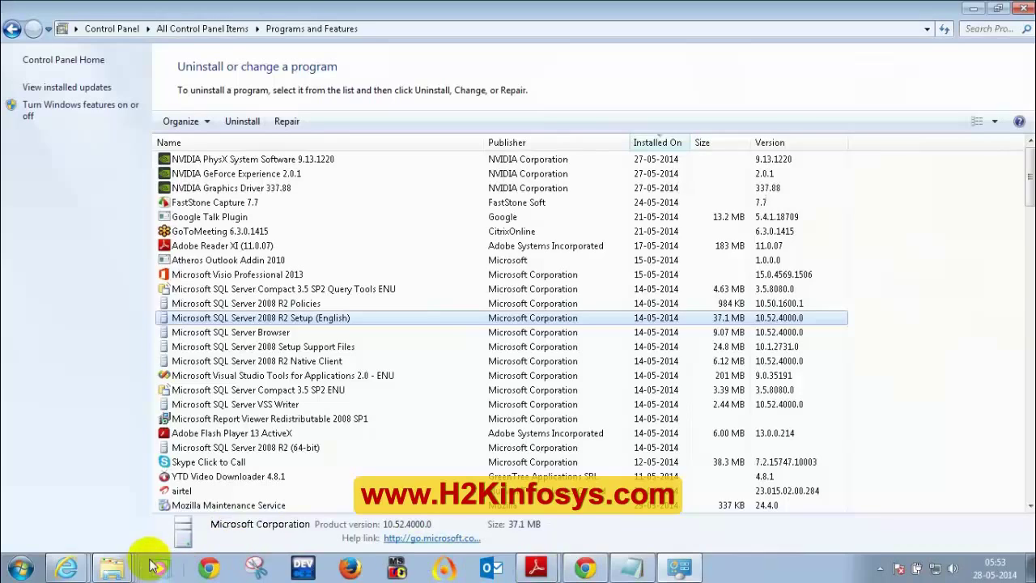
click(113, 570)
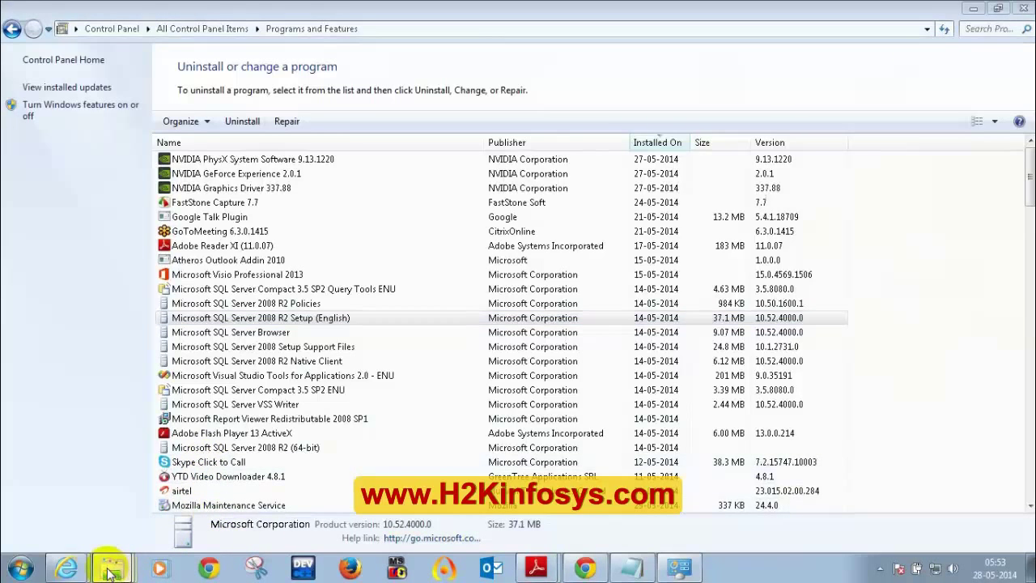
- Open DBTesting_Welcome_Email_From_H2KInfosys.pdf from the DBTesting > Welcome Email folder
click(106, 501)
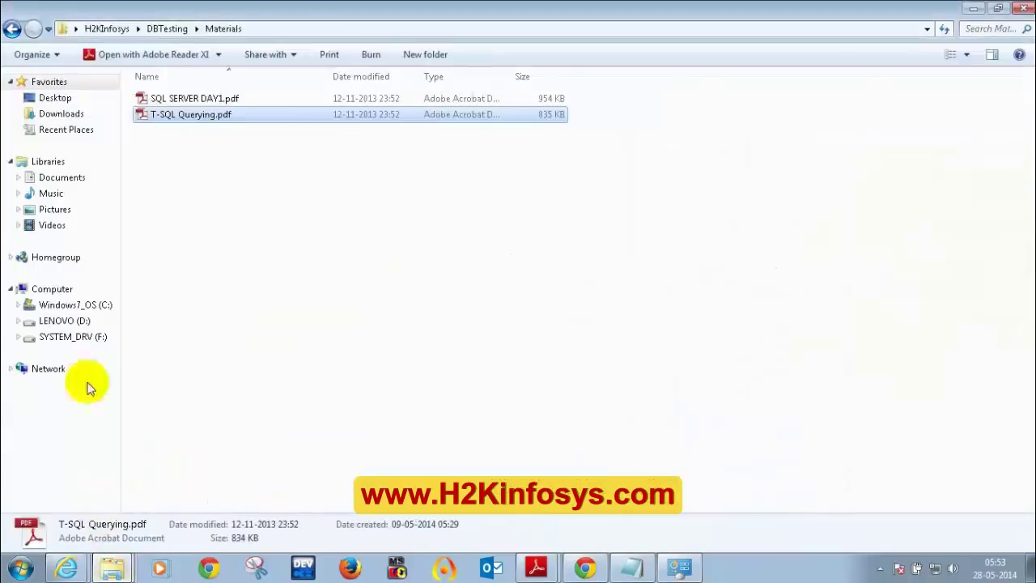
click(154, 30)
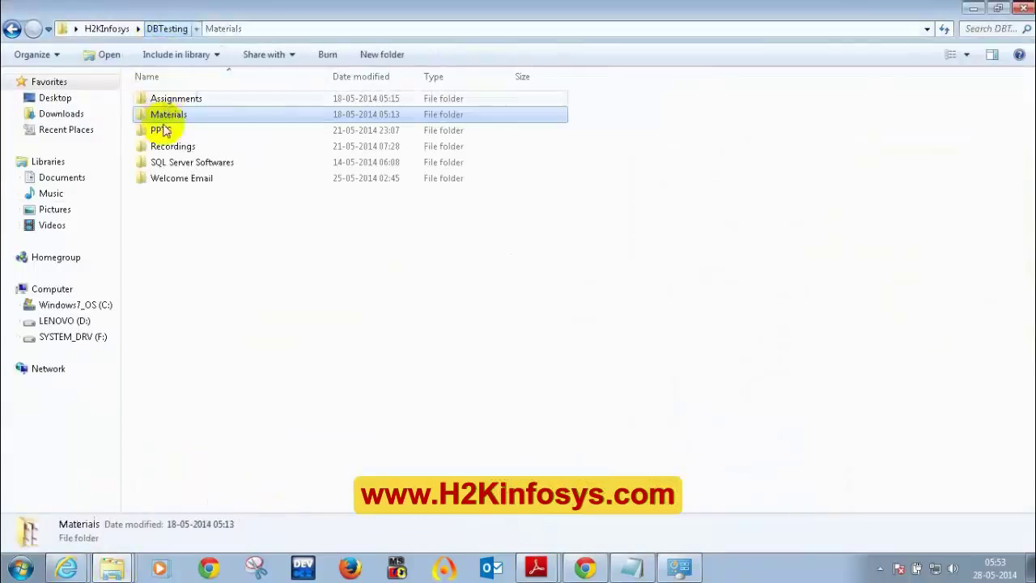
double_click(175, 179)
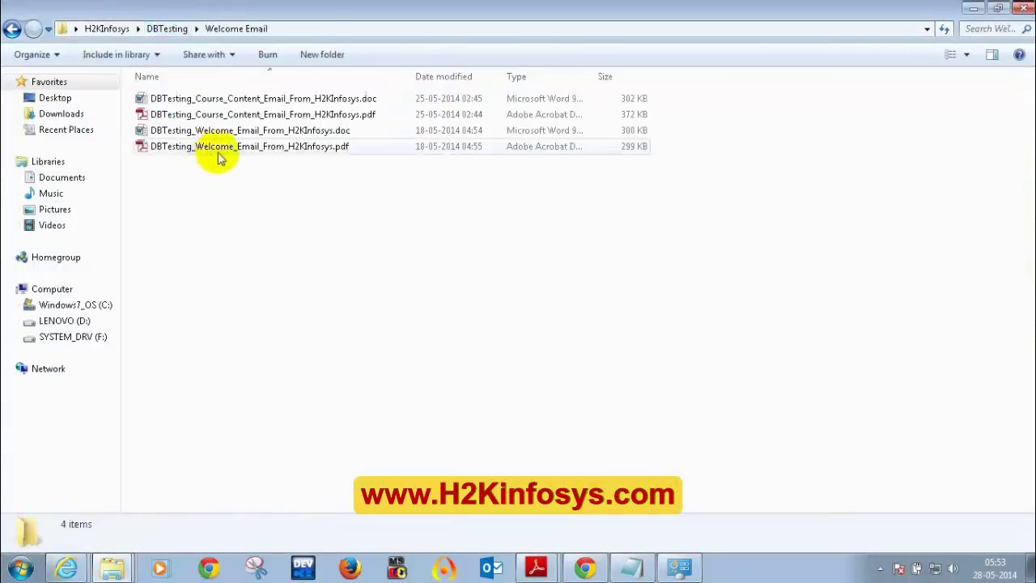
click(220, 154)
key(alt+Tab)
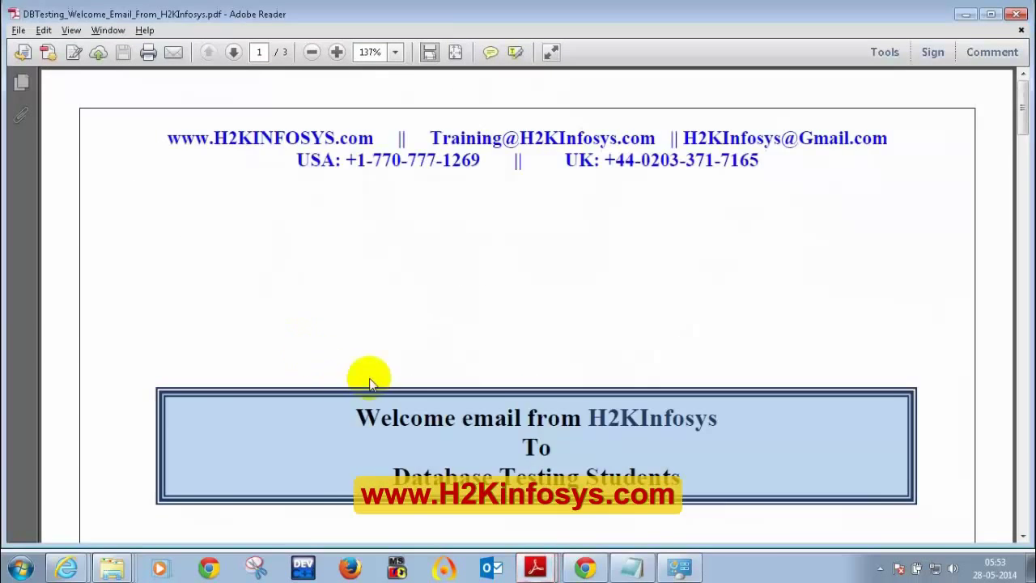
- Scroll to the software table and follow the Step-1 SQL Server download link
scroll(380, 380, down, 3)
scroll(405, 384, down, 15)
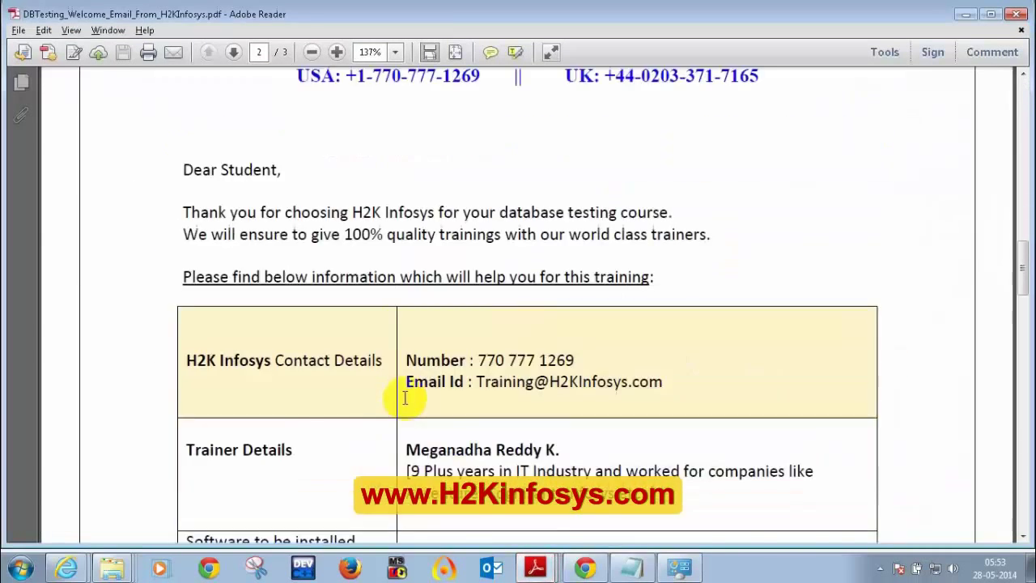
scroll(407, 397, down, 5)
scroll(407, 393, up, 3)
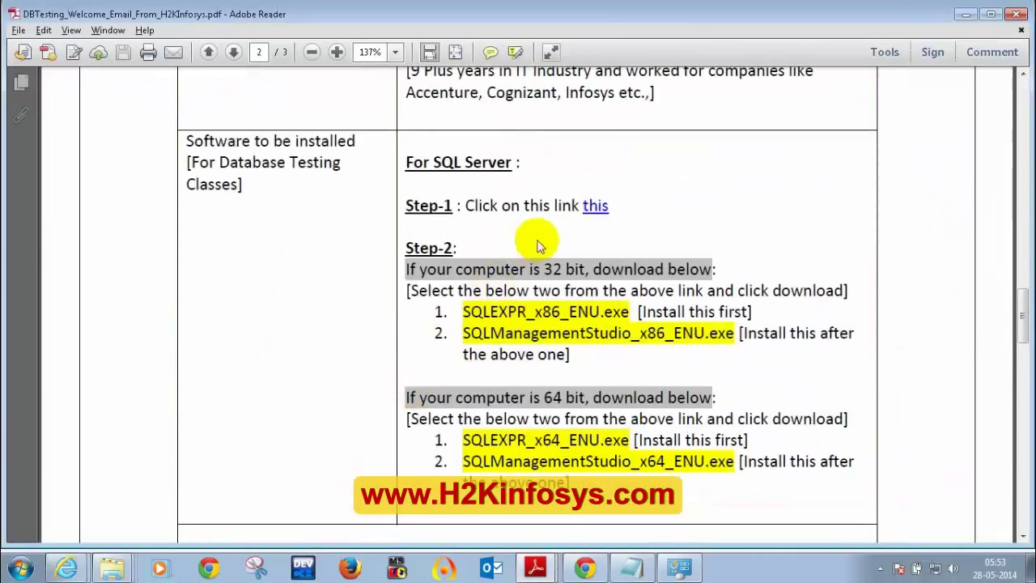
click(595, 209)
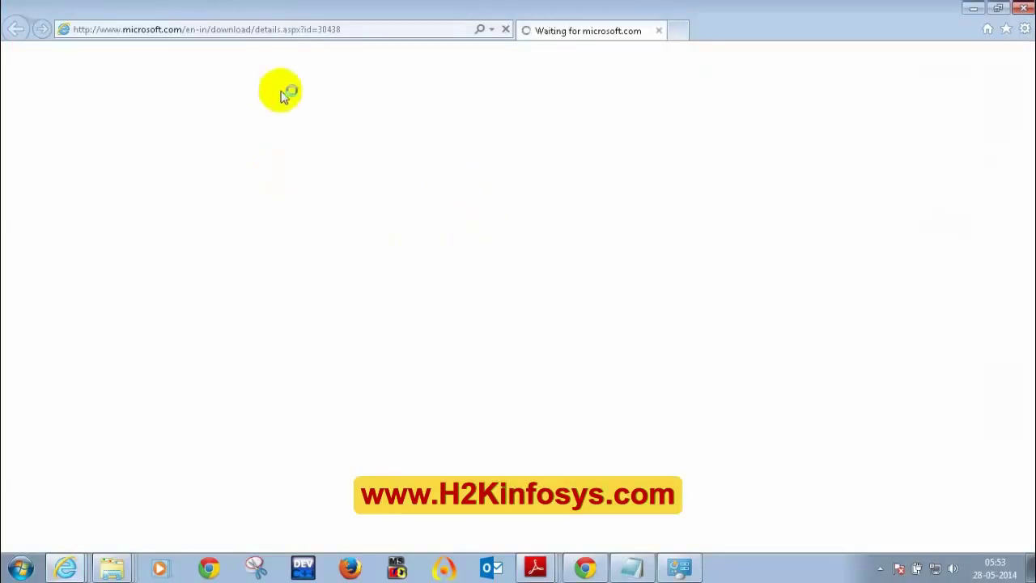
- Copy the Download Center page address from the address bar
click(302, 28)
right_click(302, 28)
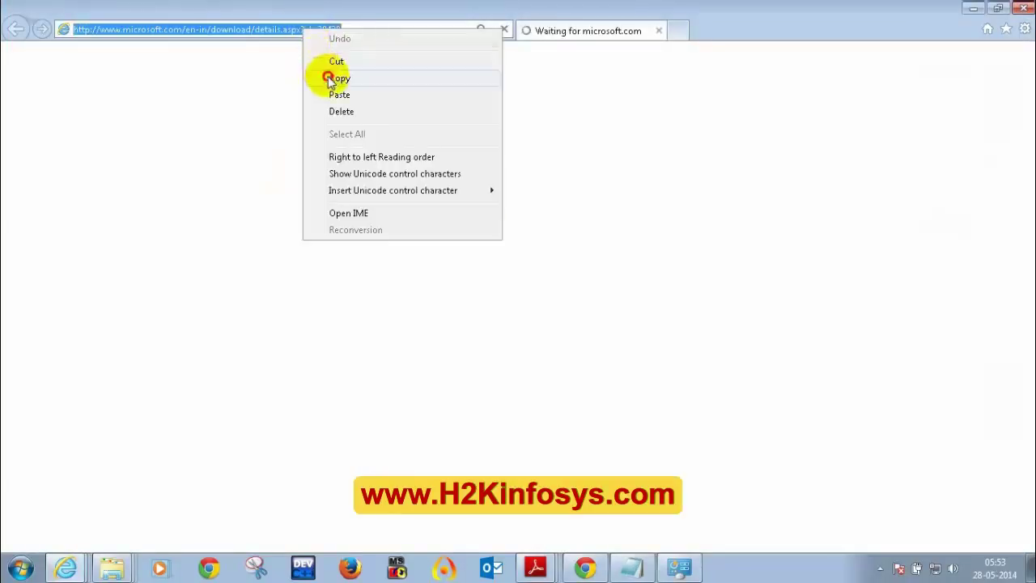
click(329, 76)
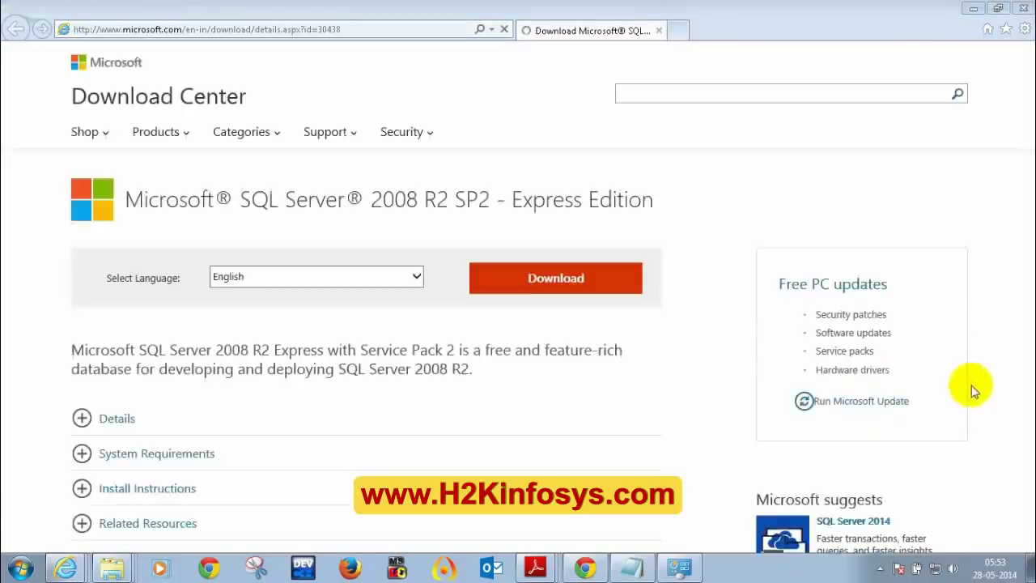
- Start the SQL Server 2008 R2 SP2 Express Edition download to show its file choices
click(918, 372)
click(903, 370)
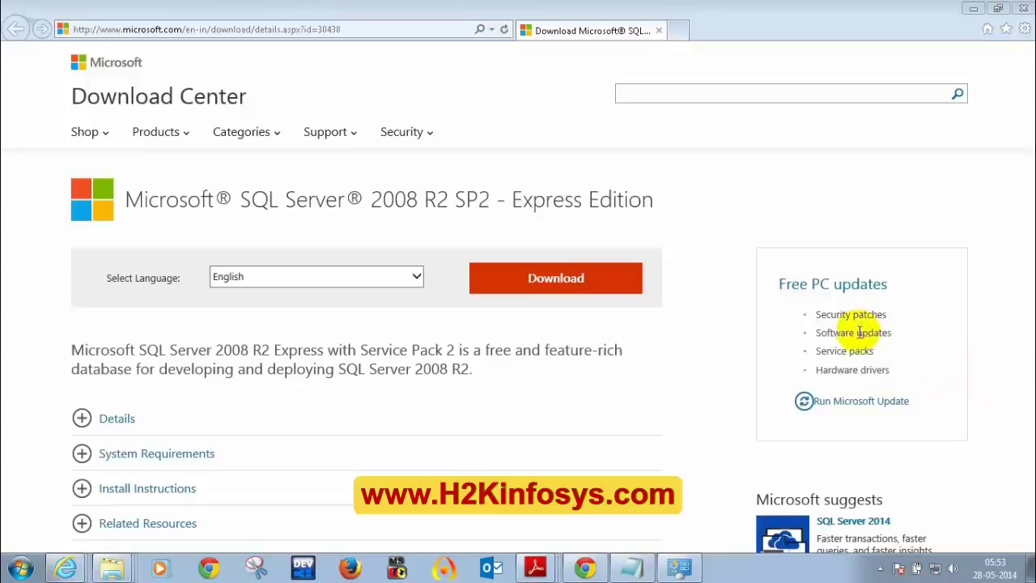
click(558, 293)
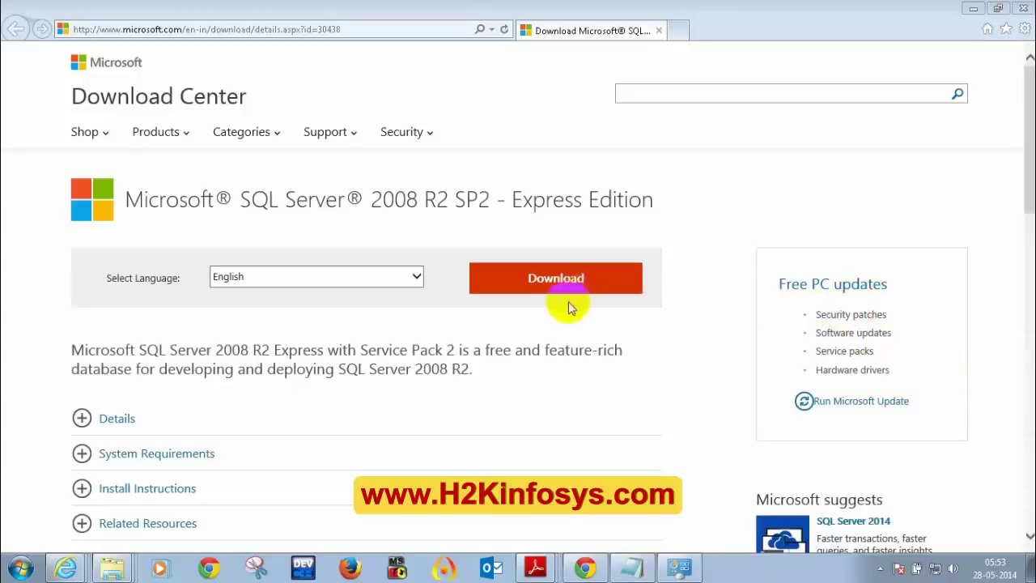
click(491, 282)
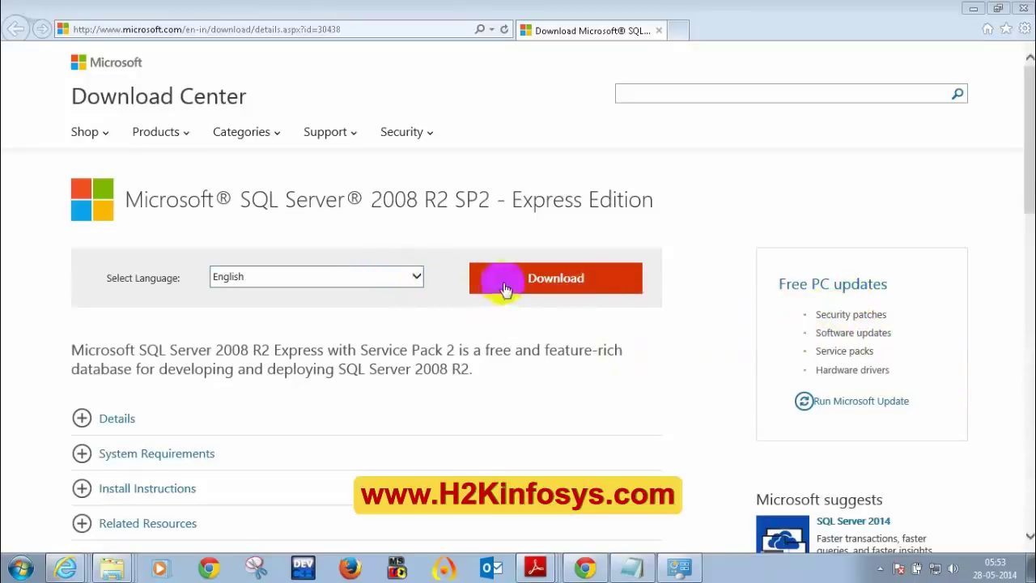
click(512, 280)
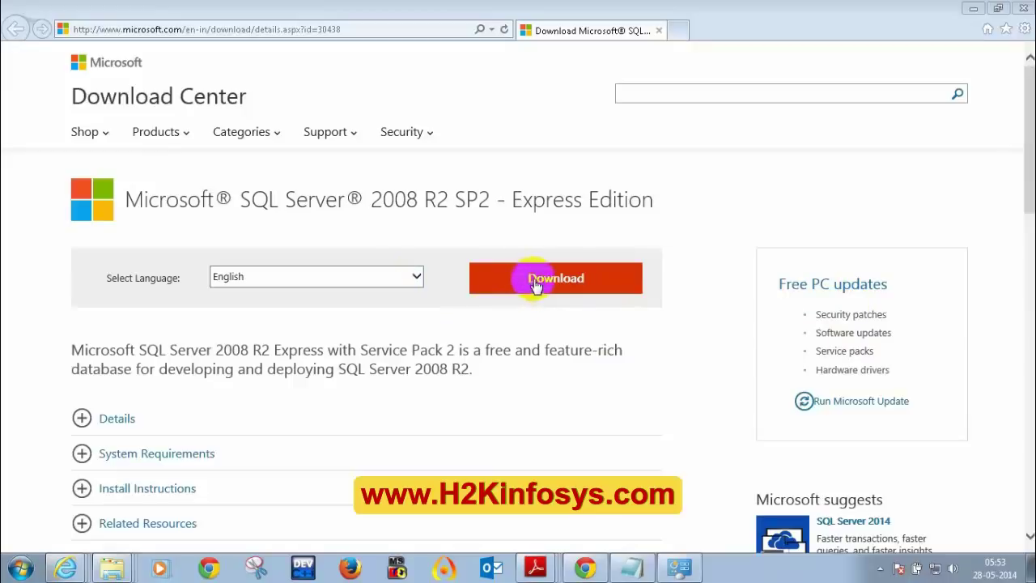
click(534, 281)
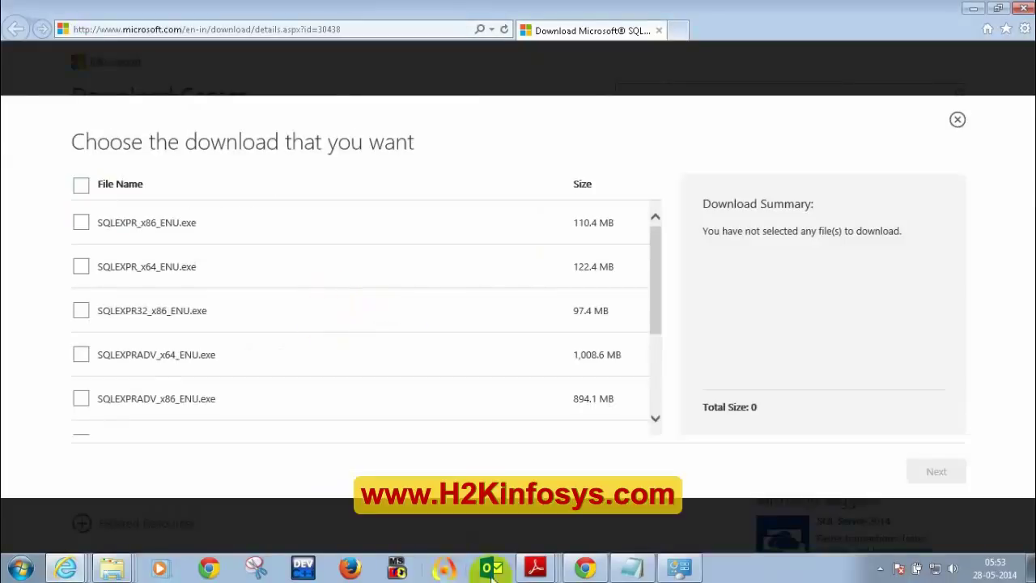
- Check the guide's 32-bit and 64-bit file names, then minimize Adobe Reader
click(530, 558)
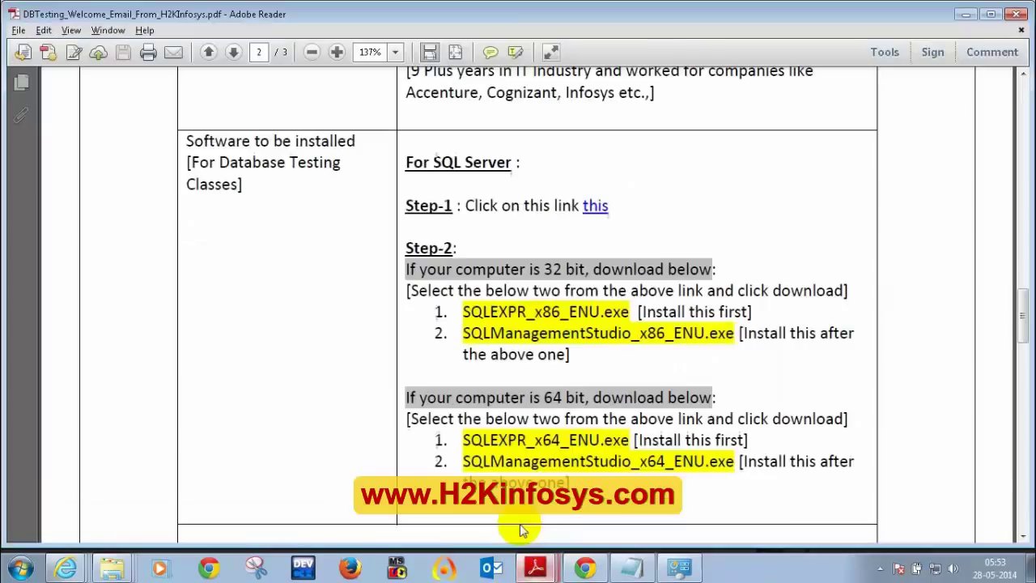
drag(548, 273, 584, 270)
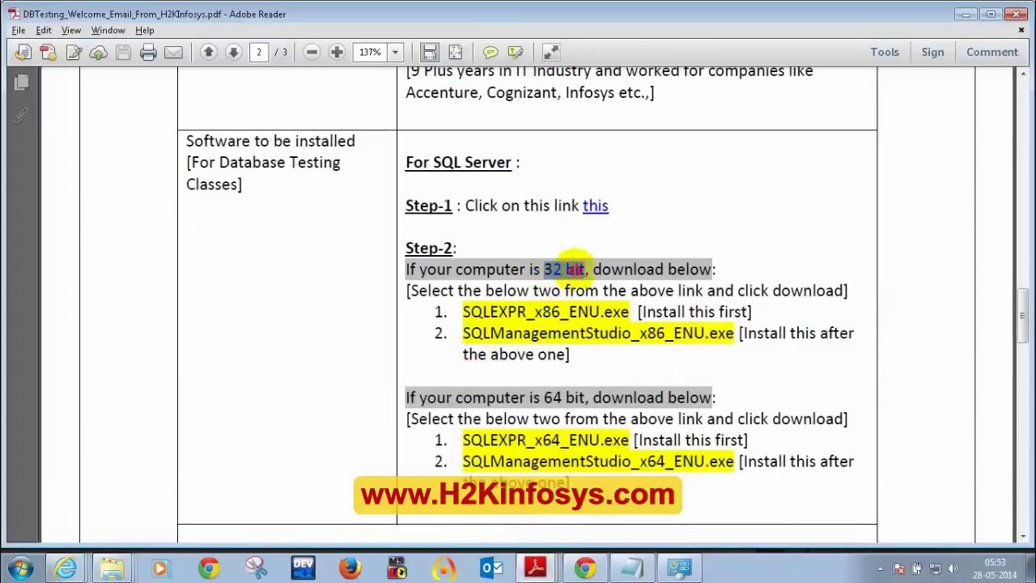
drag(464, 311, 620, 333)
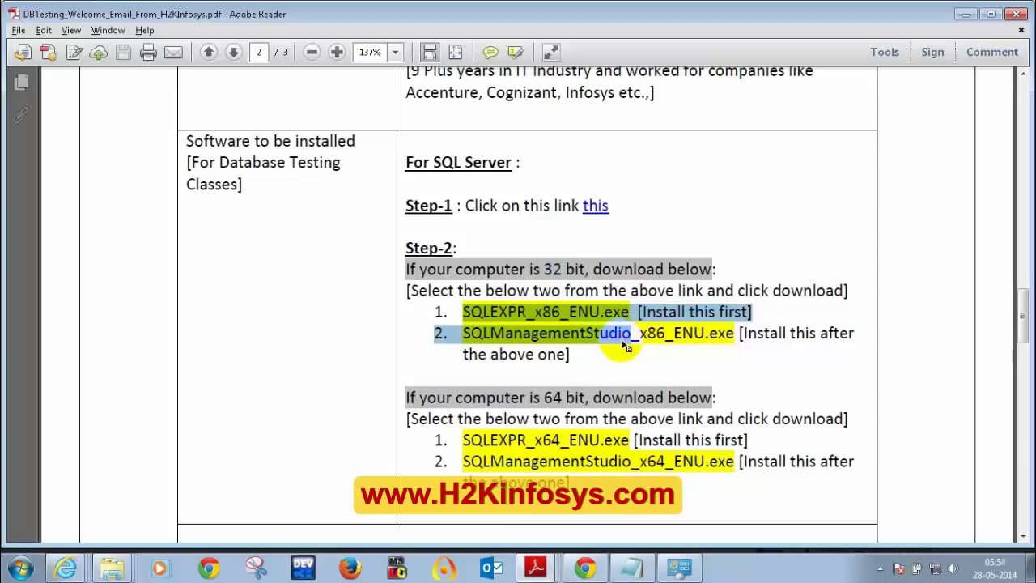
drag(465, 440, 593, 473)
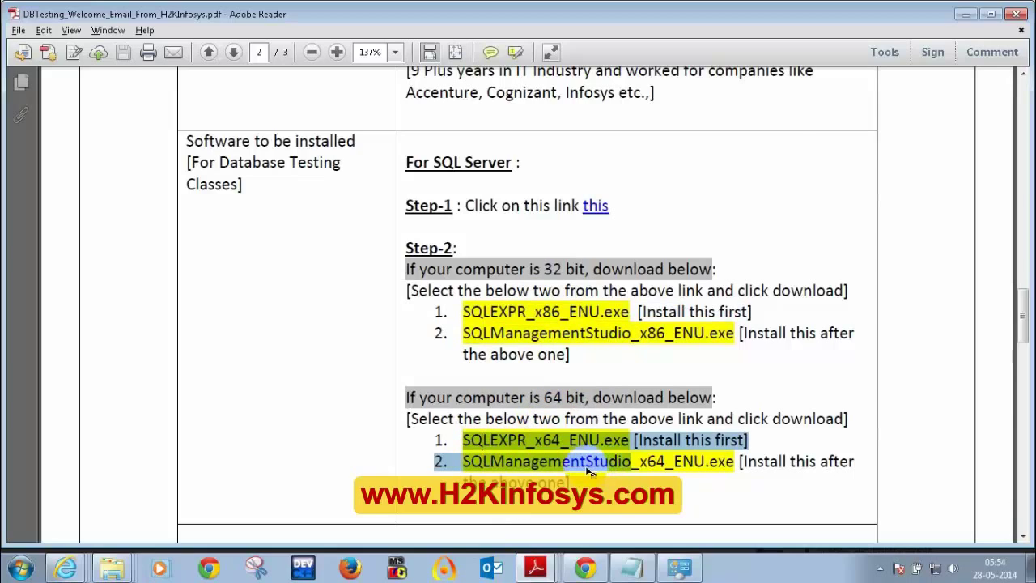
click(962, 15)
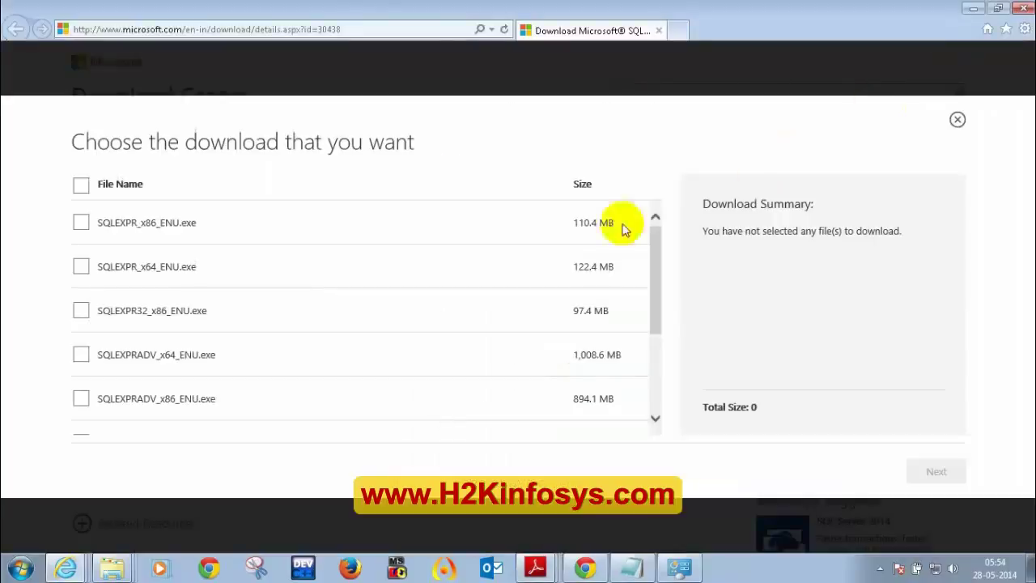
- Tick SQLEXPR_x64_ENU.exe and SQLManagementStudio_x64_ENU.exe for download, totalling 283.4 MB
click(81, 267)
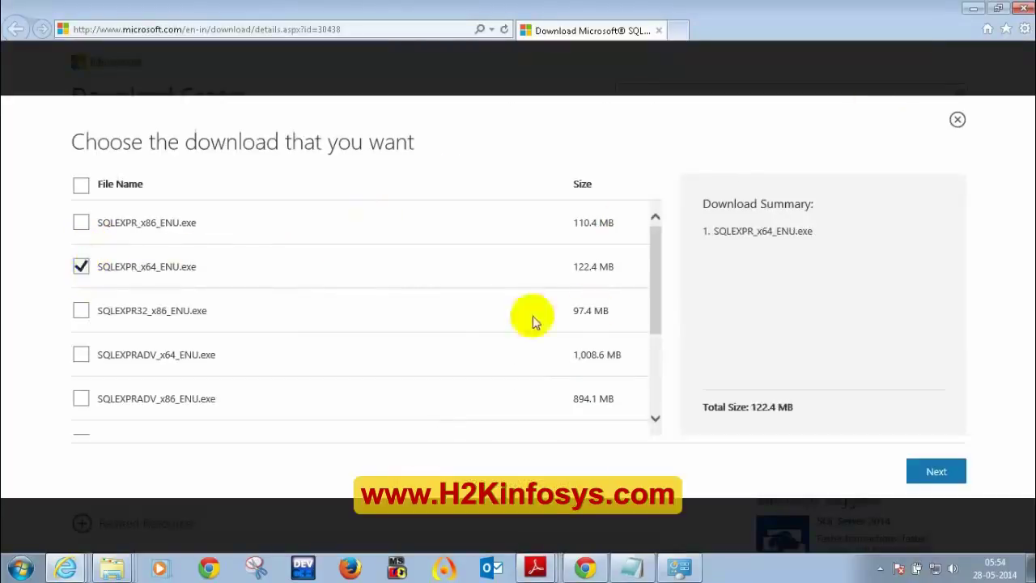
drag(663, 291, 653, 363)
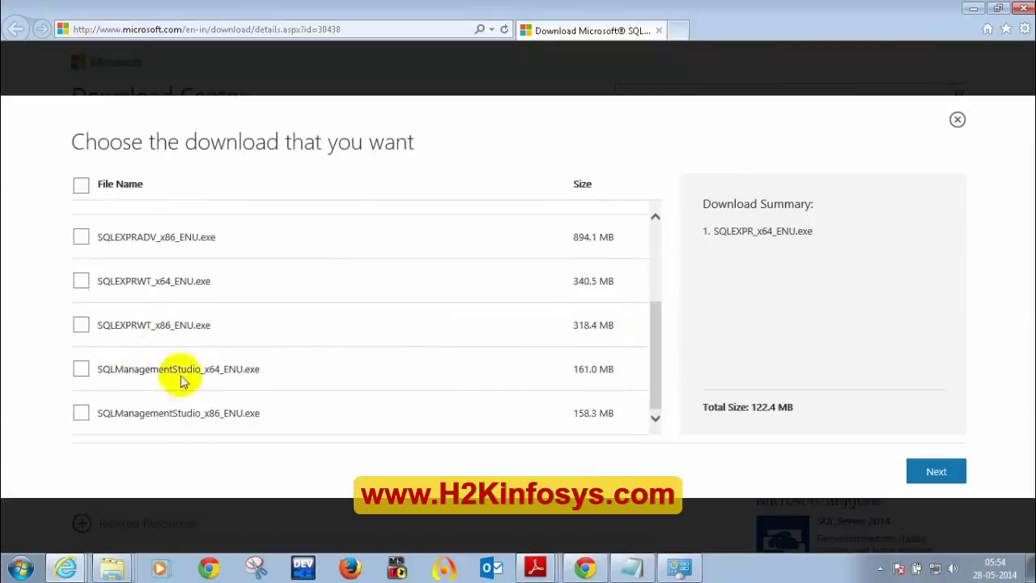
click(81, 370)
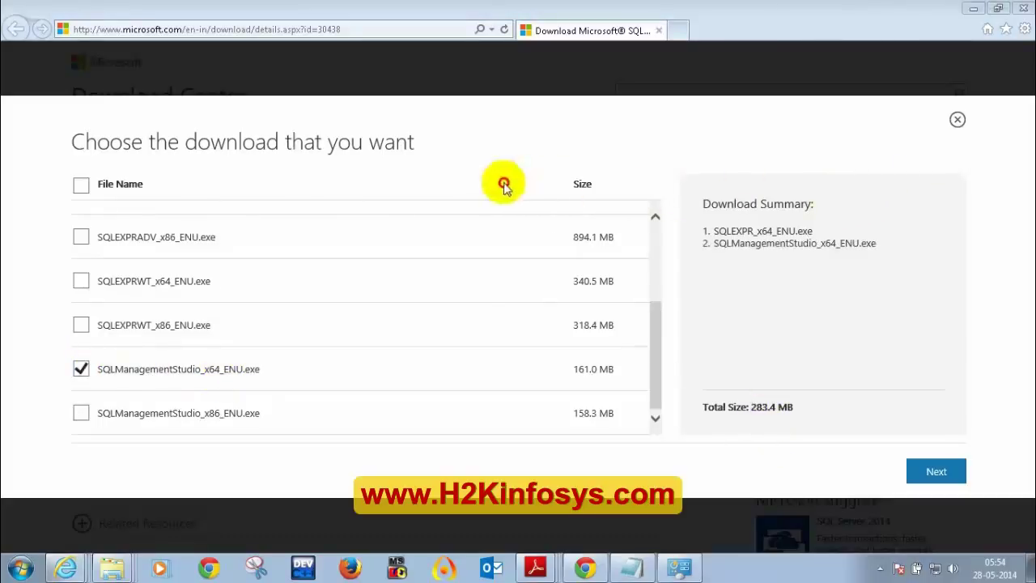
drag(712, 232, 869, 251)
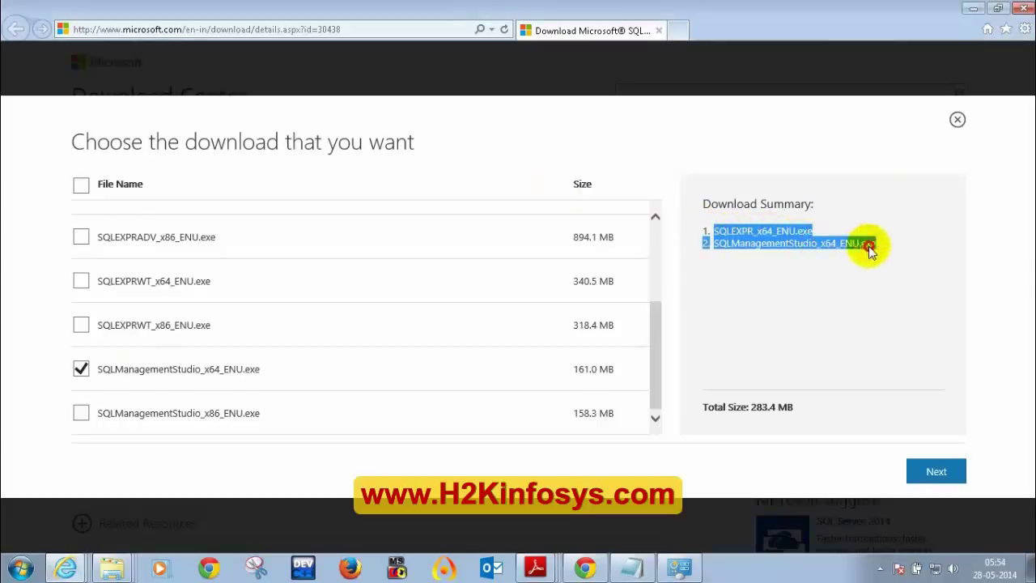
- Compare the selection against the guide's 32-bit and 64-bit file lines, then minimize the PDF
click(535, 567)
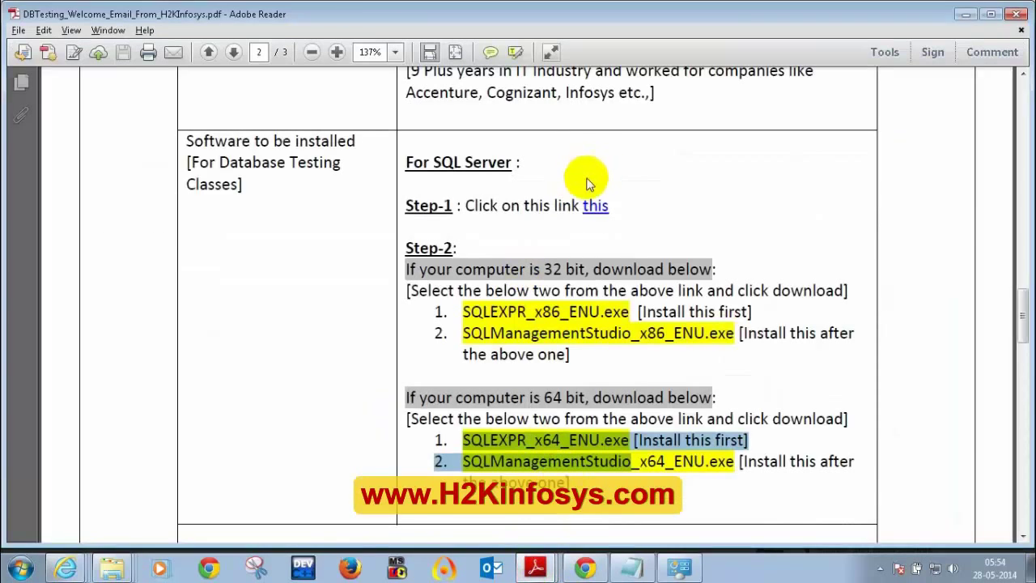
drag(463, 311, 615, 338)
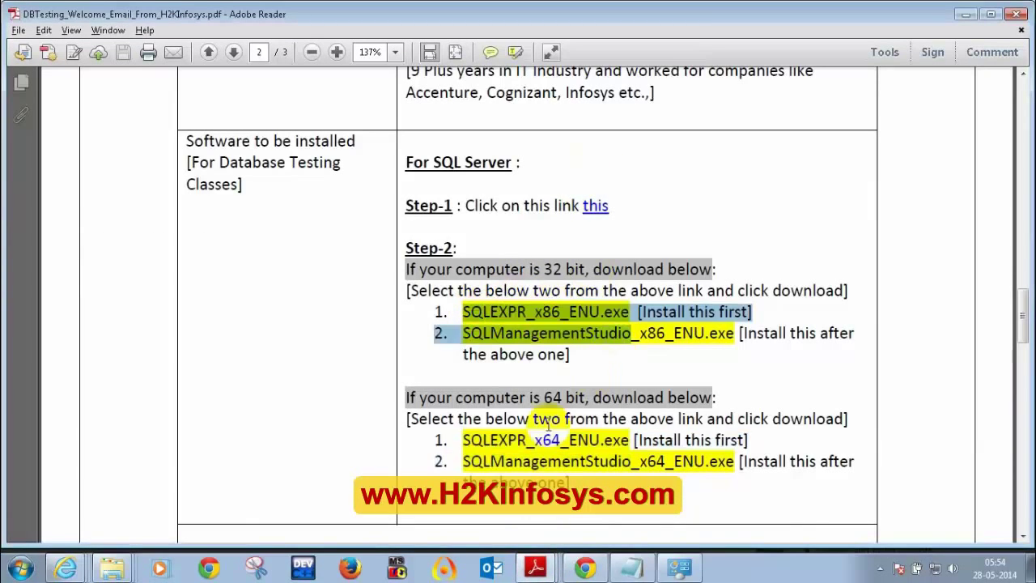
drag(463, 439, 597, 461)
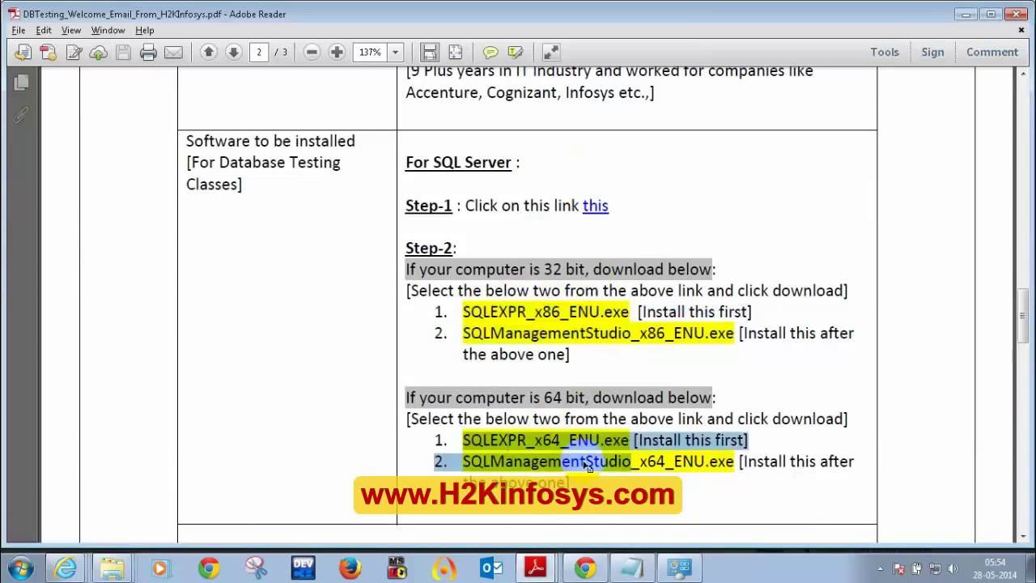
click(966, 15)
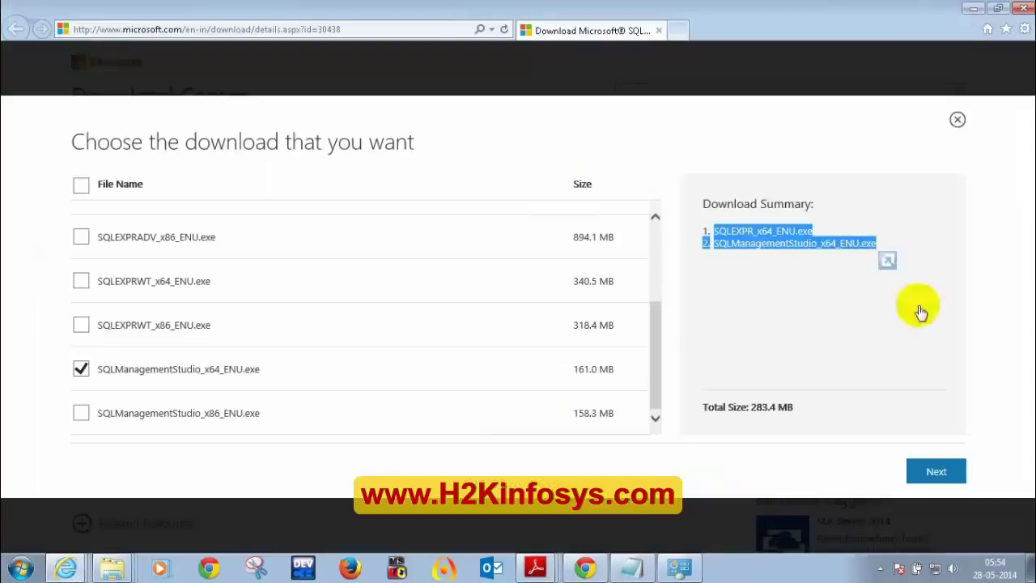
- Start downloading the two chosen 64-bit files and bring the PDF guide back
click(931, 478)
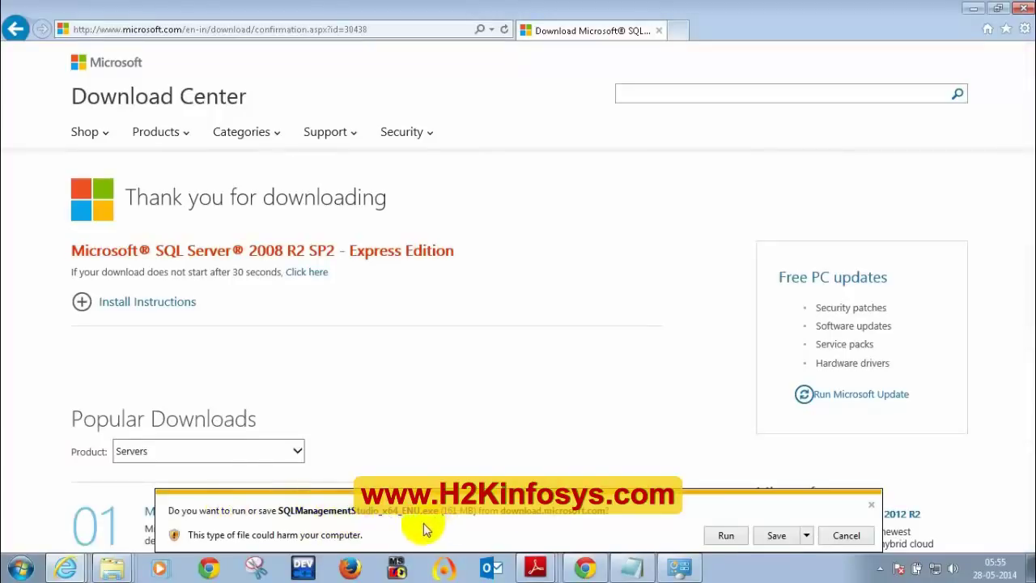
click(534, 565)
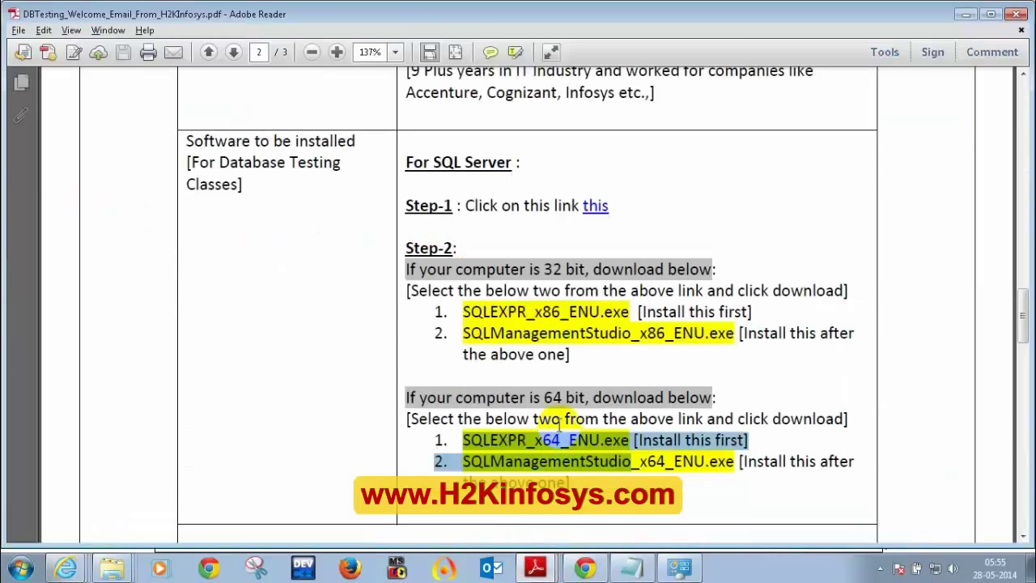
- Reread the guide's SQLEXPR 32-bit and 64-bit file lines by highlighting their text
drag(467, 311, 659, 348)
click(474, 338)
click(479, 334)
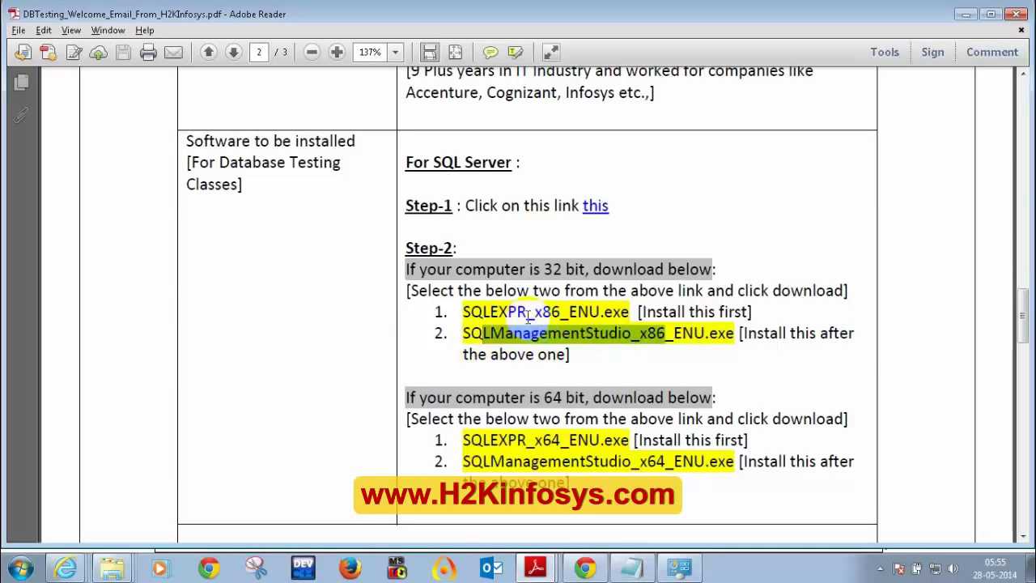
mouse_move(482, 311)
mouse_down()
mouse_move(608, 313)
mouse_move(647, 352)
mouse_move(491, 317)
mouse_up()
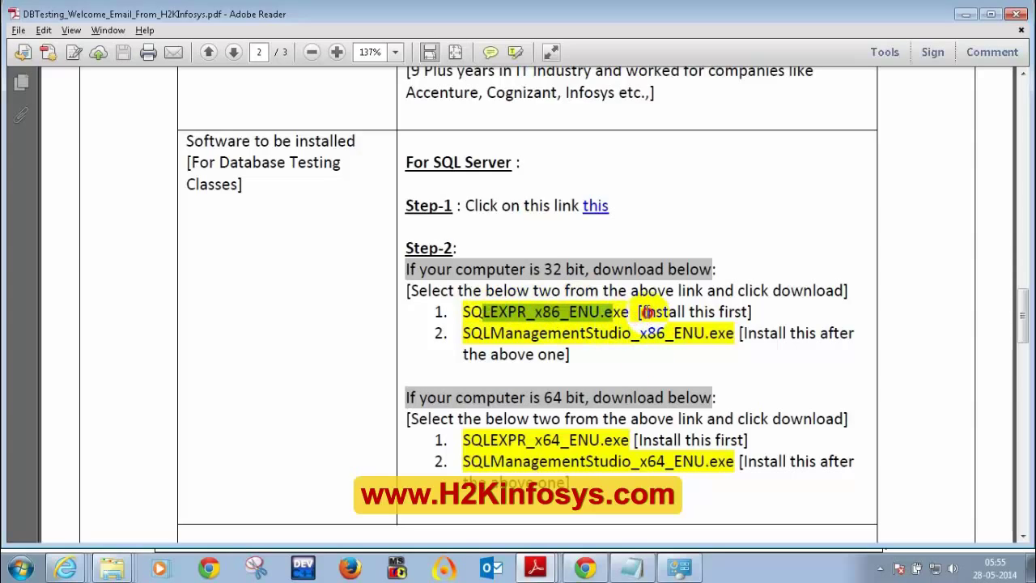
drag(642, 313, 850, 333)
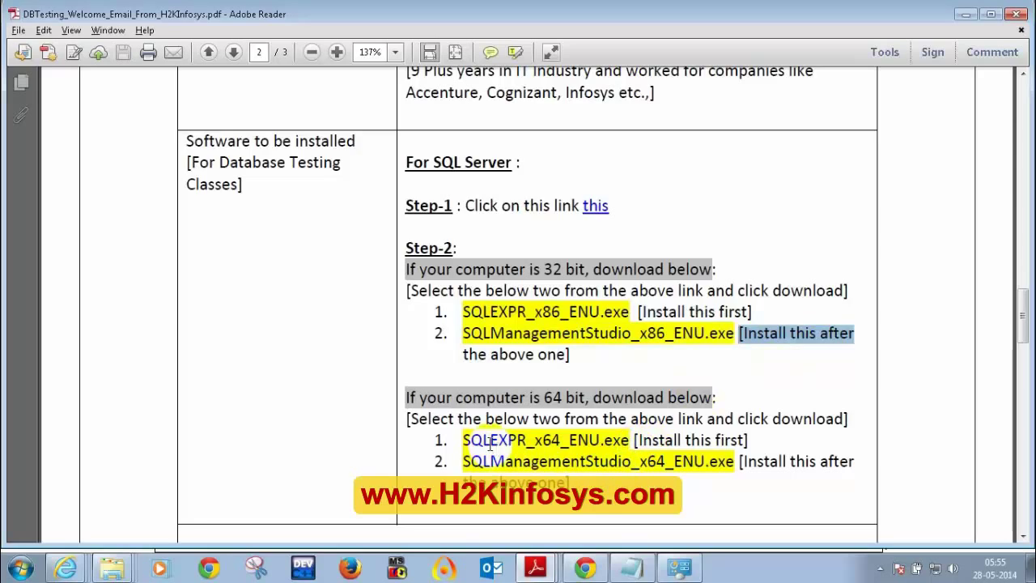
drag(463, 440, 566, 439)
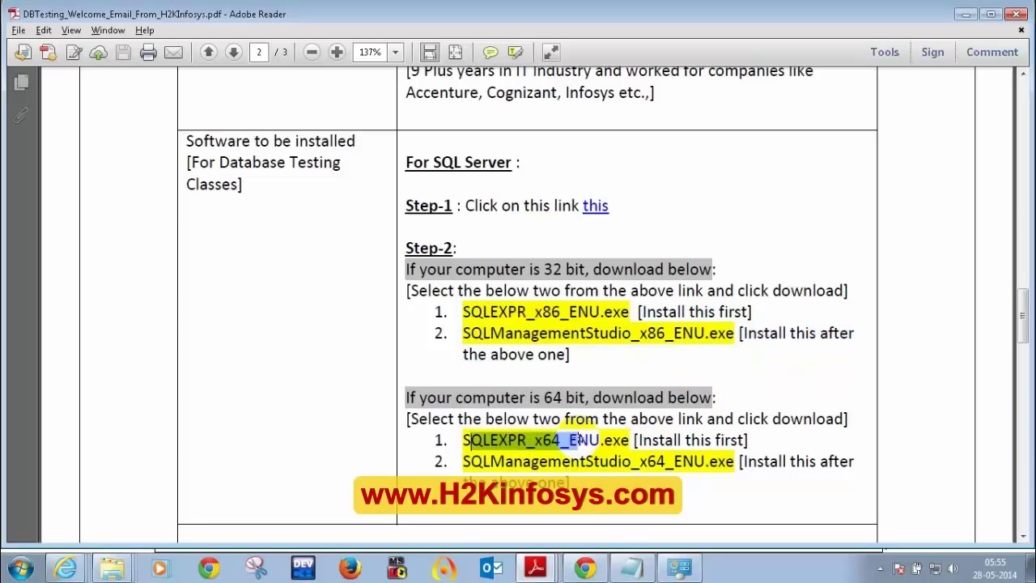
click(483, 461)
drag(483, 461, 688, 439)
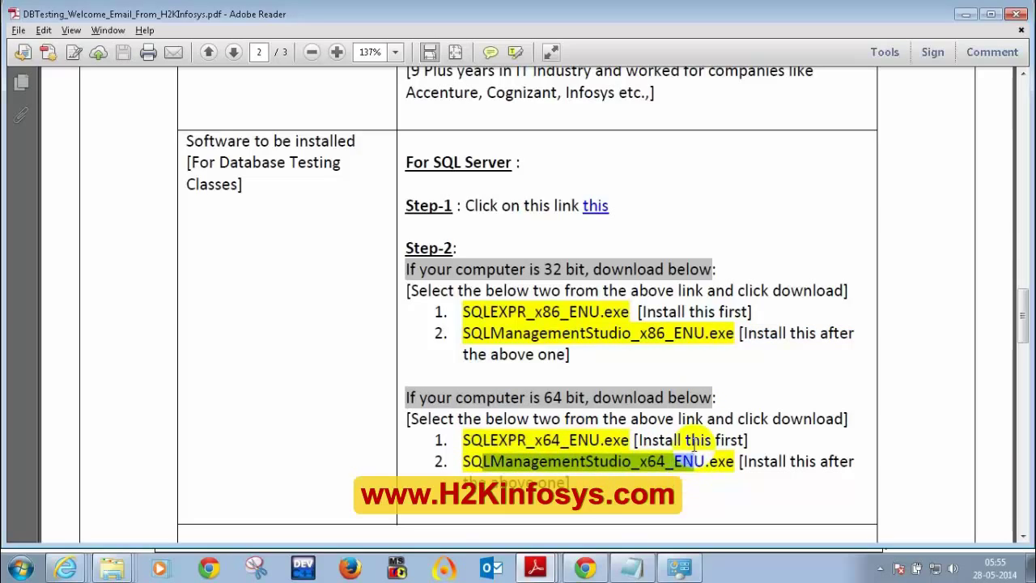
click(688, 439)
- Minimize the PDF guide and look at the download's save options, then close them
click(965, 15)
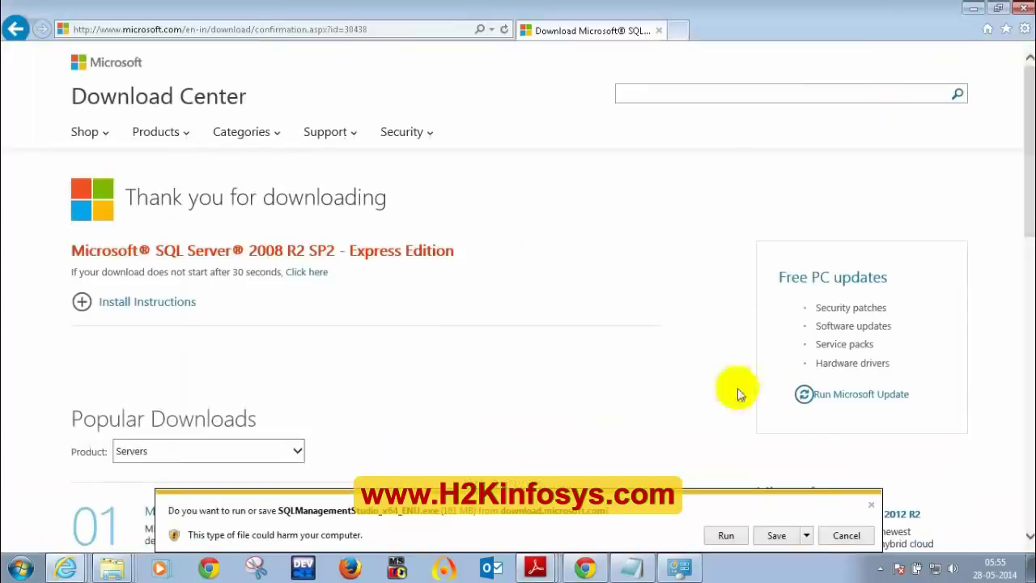
click(806, 537)
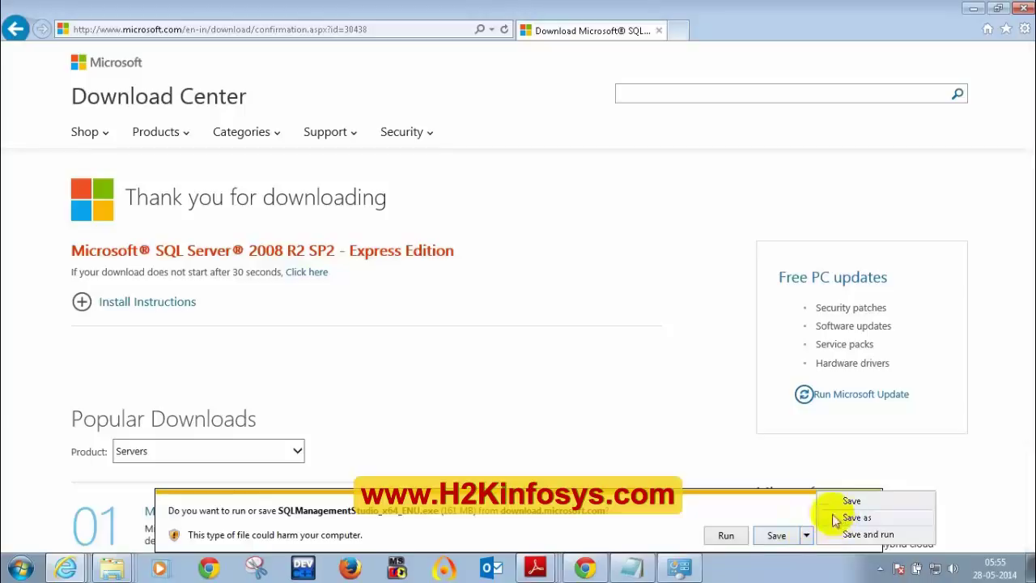
click(707, 417)
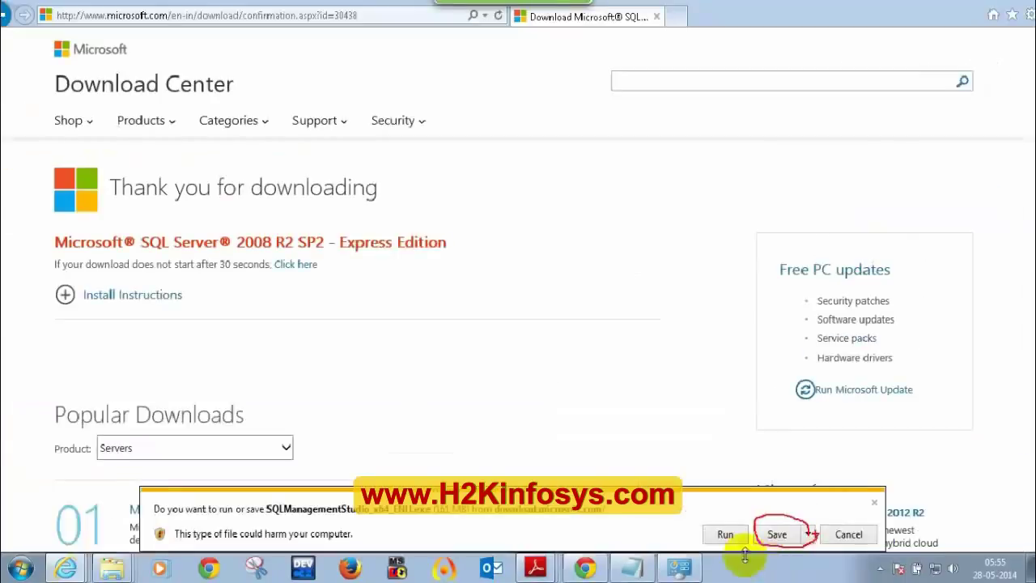
- Back out of Save as, then cancel the Management Studio and SQLEXPR_x64_ENU.exe downloads
click(806, 536)
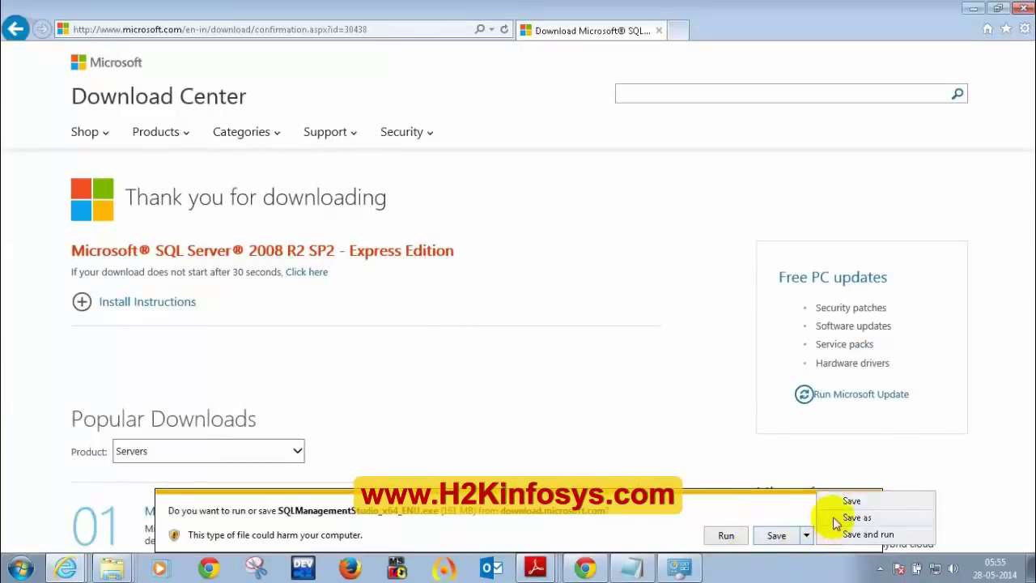
click(842, 515)
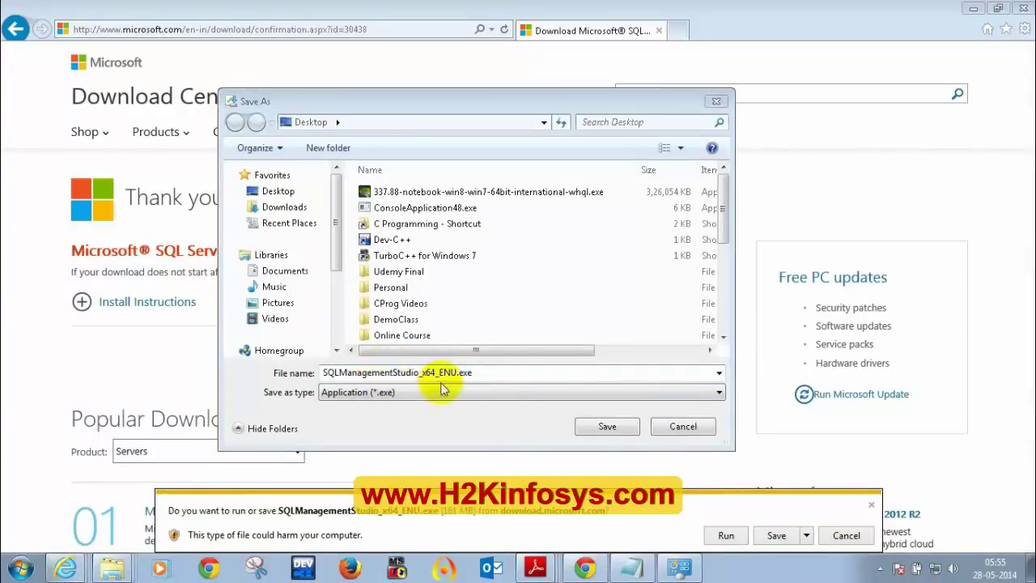
click(673, 428)
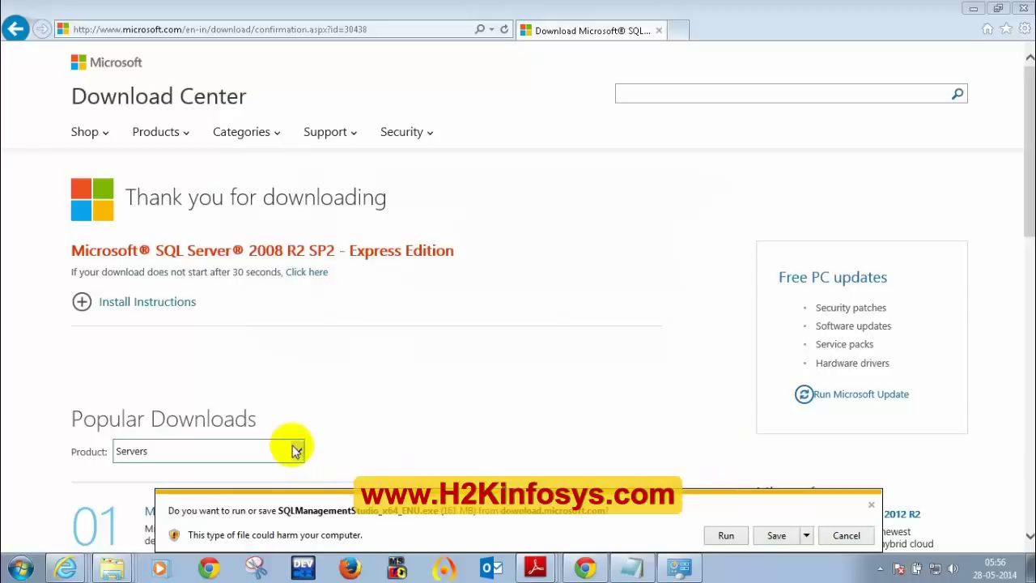
click(845, 535)
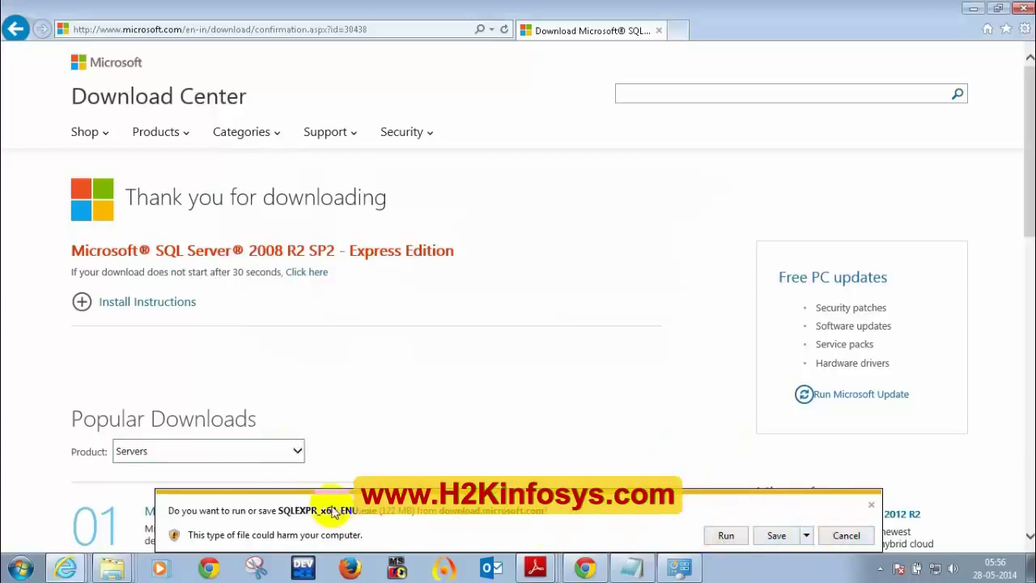
click(846, 535)
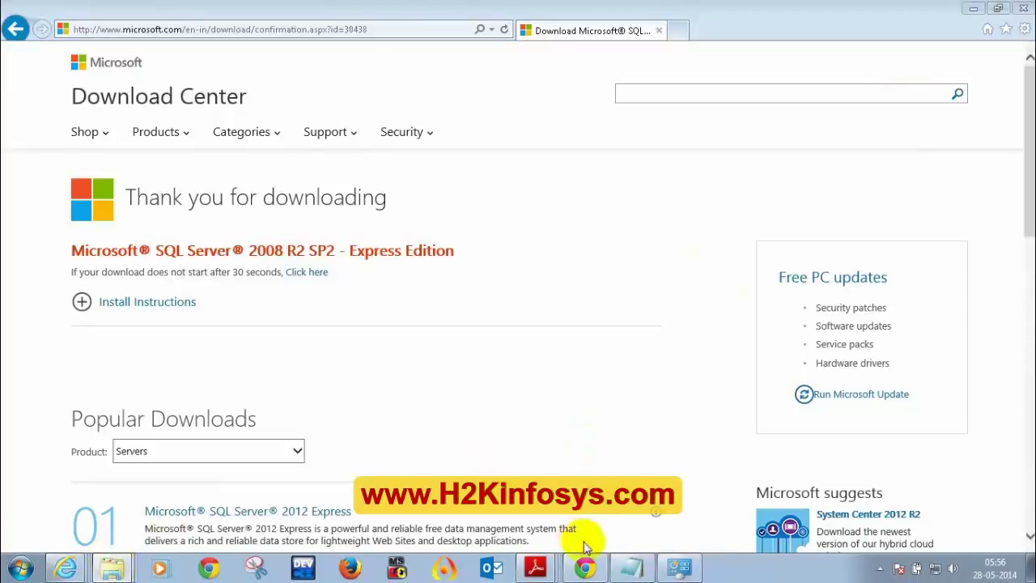
- Bring the PDF back, select the SQLEXPR_x64_ENU.exe name, then show the desktop with Win+D
click(534, 565)
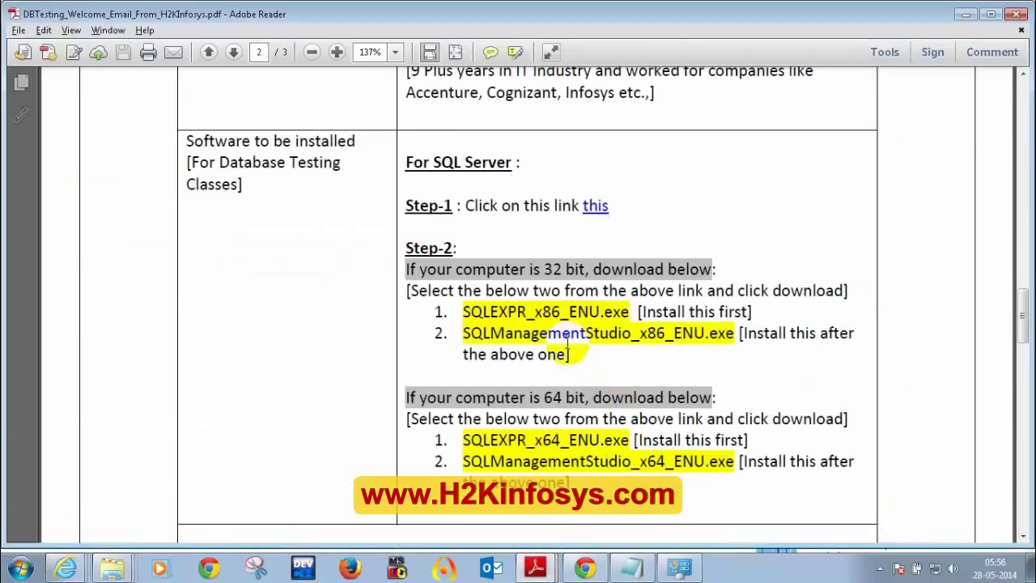
drag(463, 439, 617, 446)
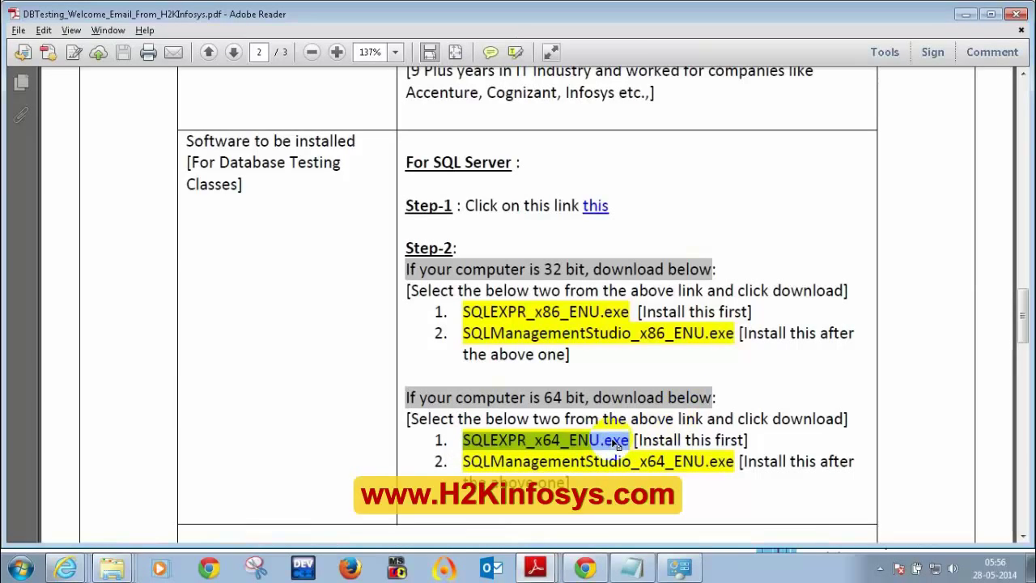
right_click(606, 444)
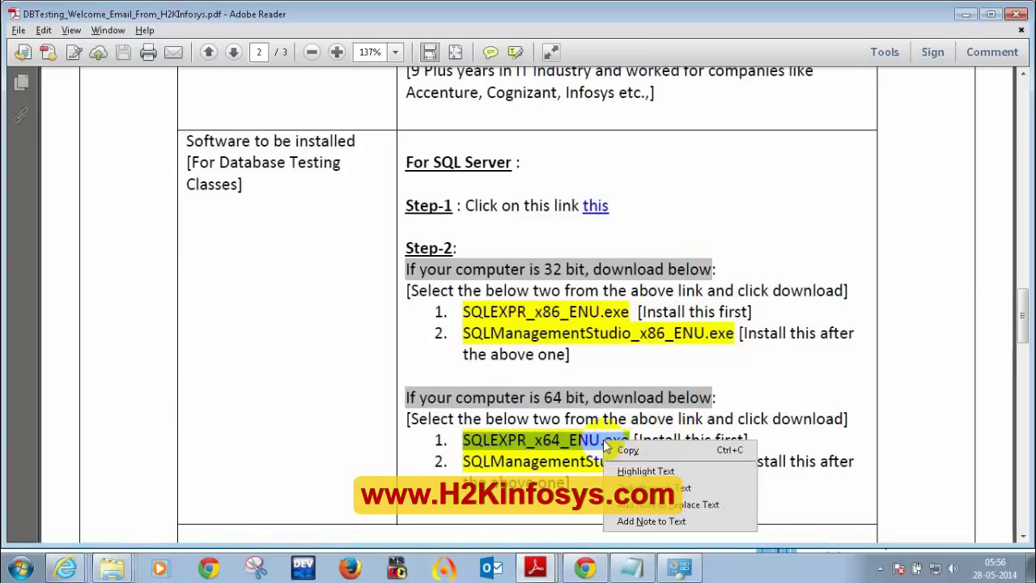
click(745, 408)
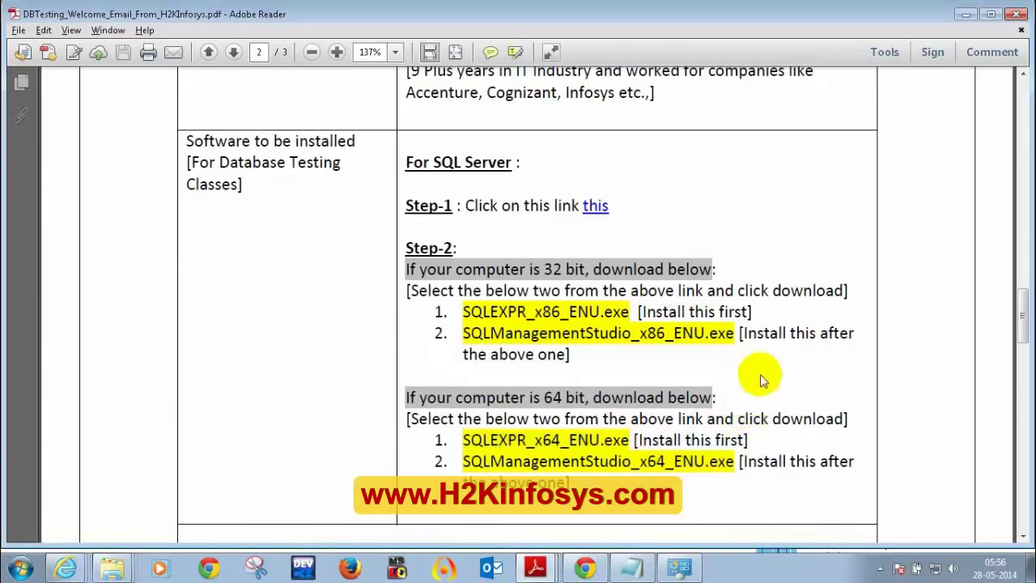
key(super+d)
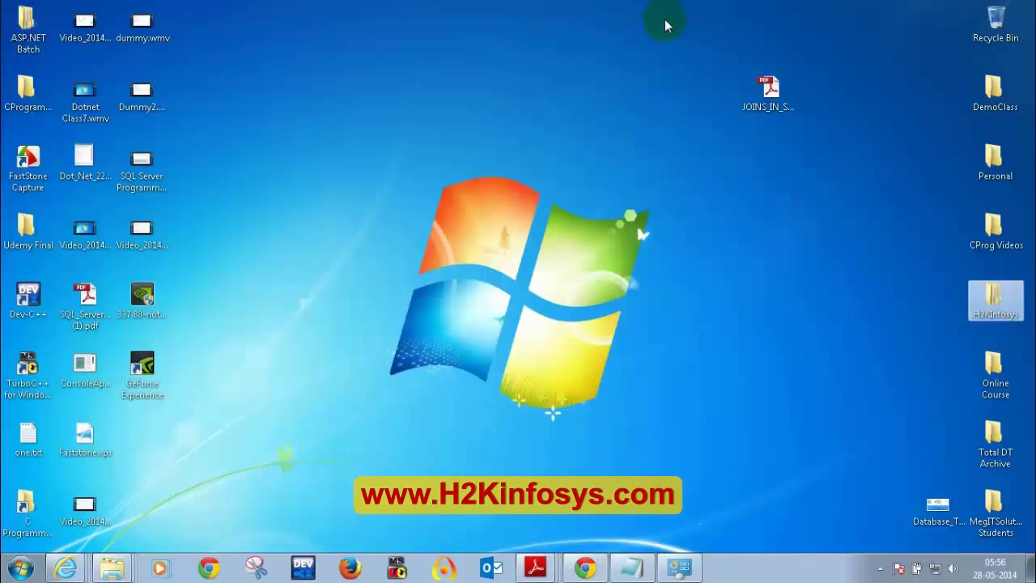
- Minimize the WebEx meeting window and restore the DBTesting PDF from the taskbar
click(583, 193)
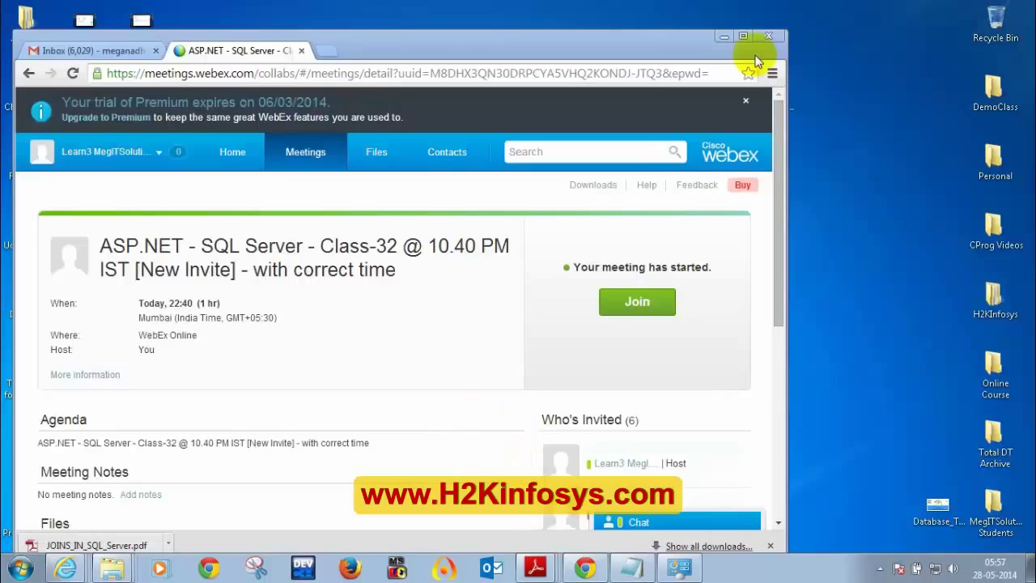
click(724, 35)
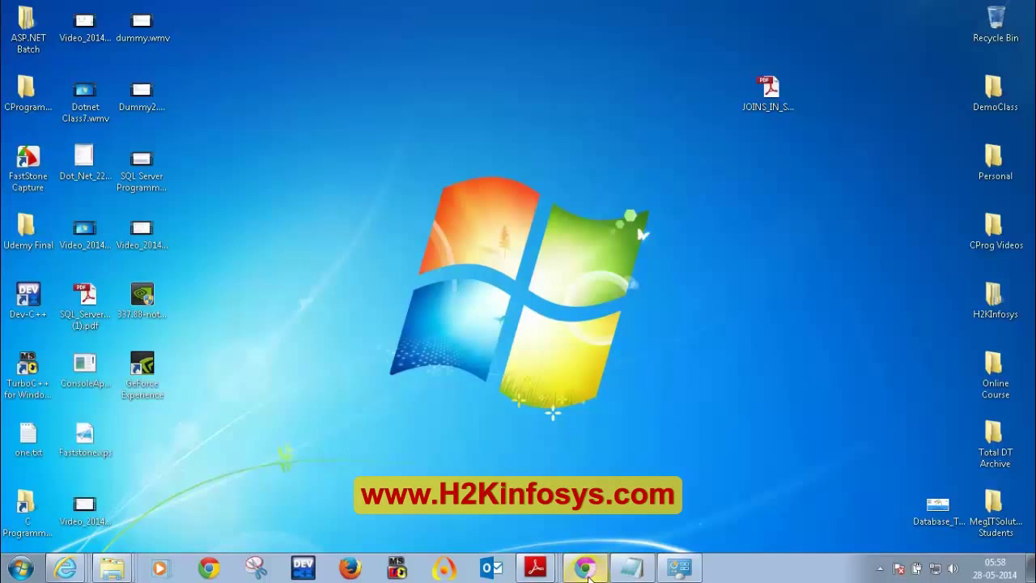
click(535, 567)
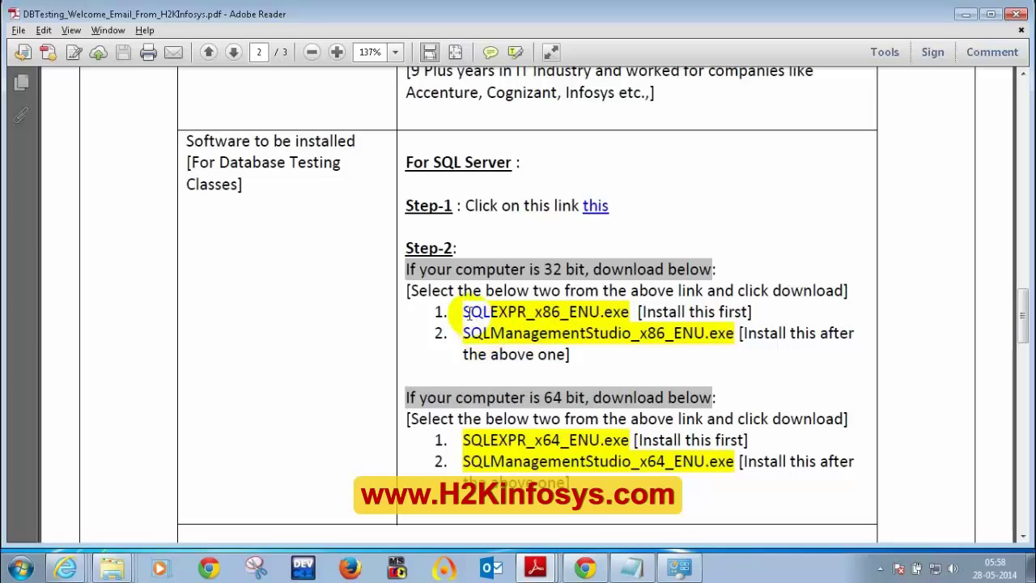
drag(464, 312, 633, 314)
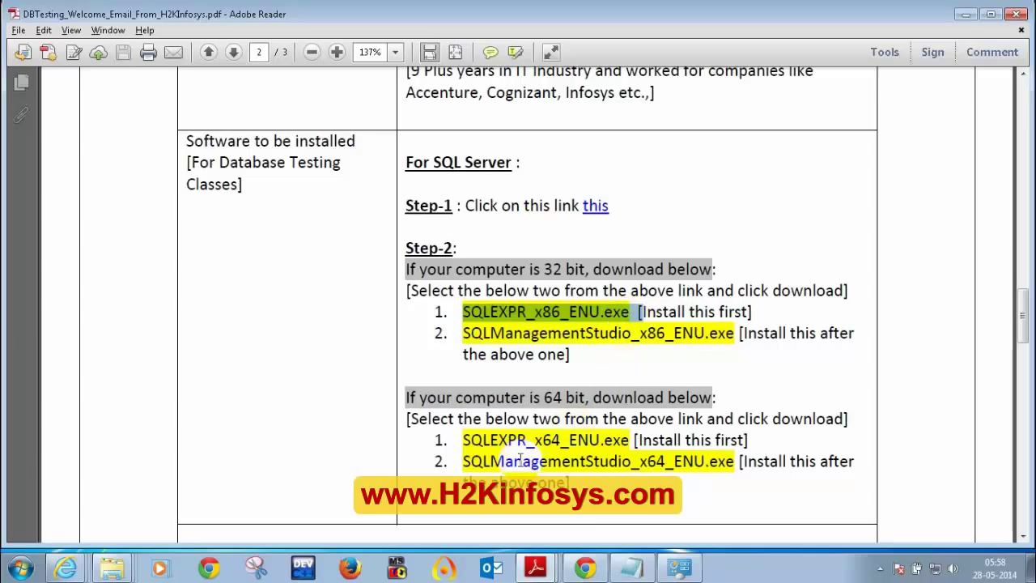
drag(473, 440, 601, 437)
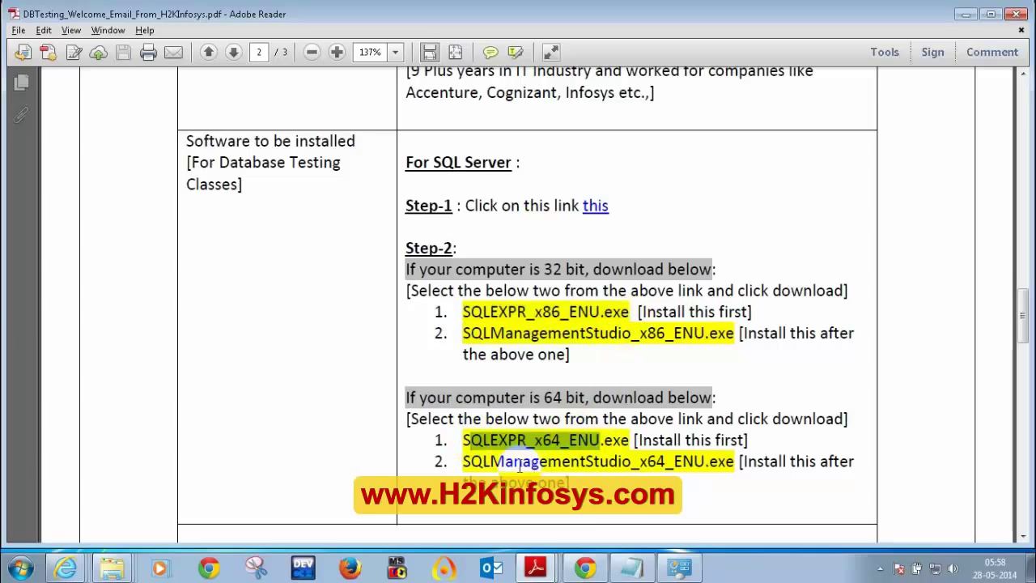
drag(495, 462, 566, 435)
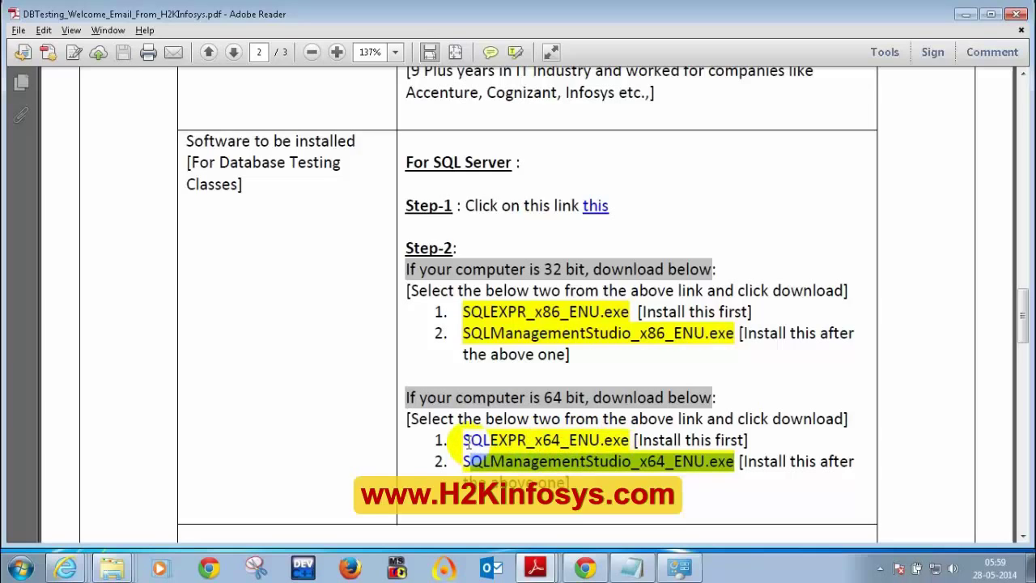
drag(464, 439, 629, 441)
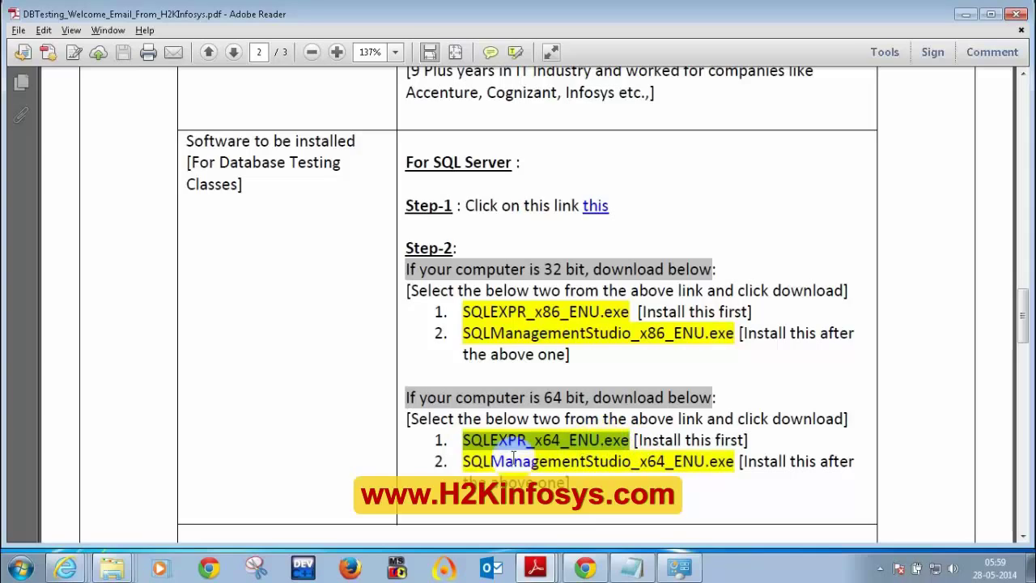
drag(466, 462, 731, 476)
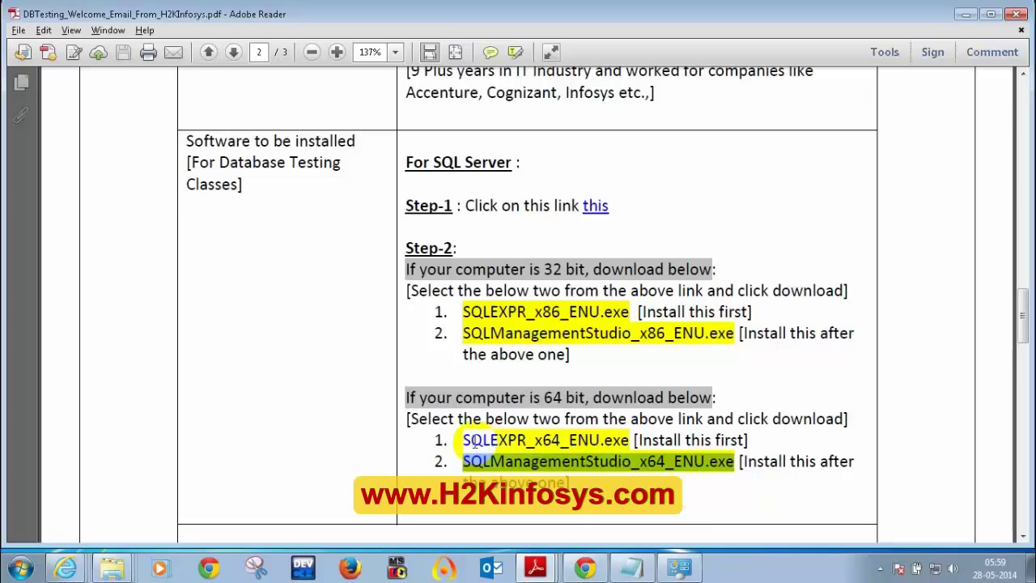
drag(465, 441, 705, 463)
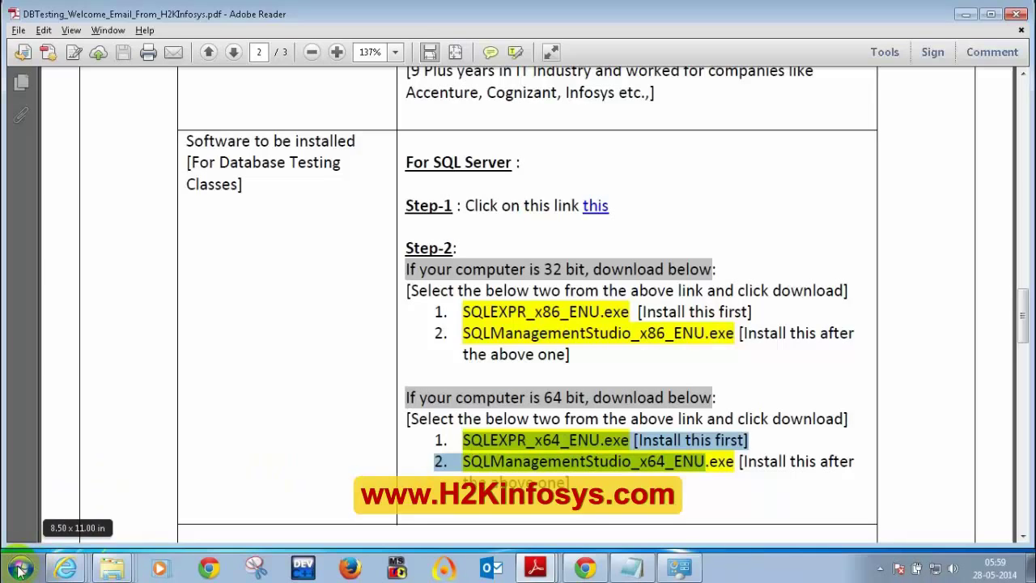
- Launch SQL Server Management Studio from All Programs > Microsoft SQL Server 2008 R2
click(20, 569)
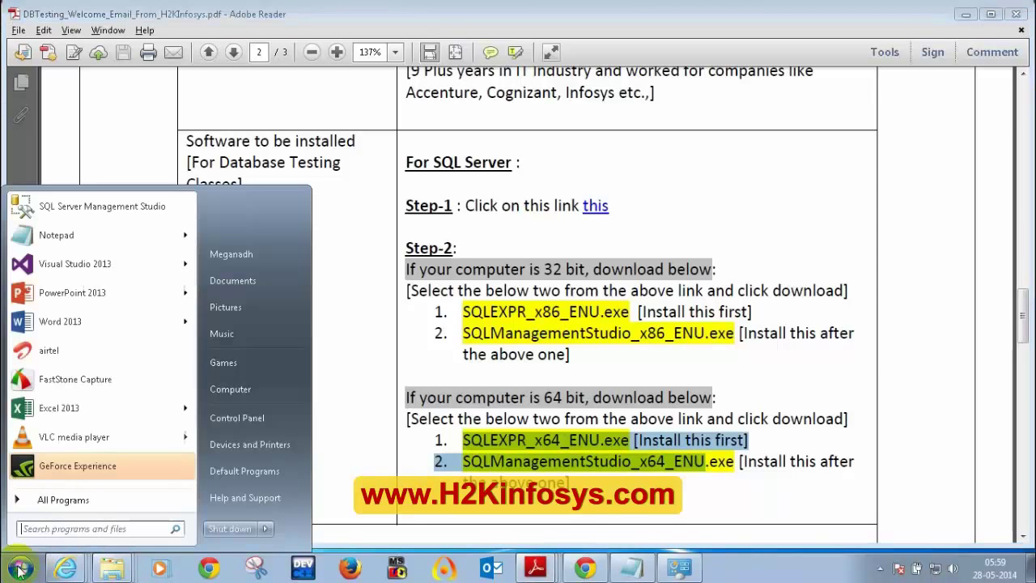
click(49, 499)
scroll(99, 394, down, 5)
scroll(99, 394, down, 7)
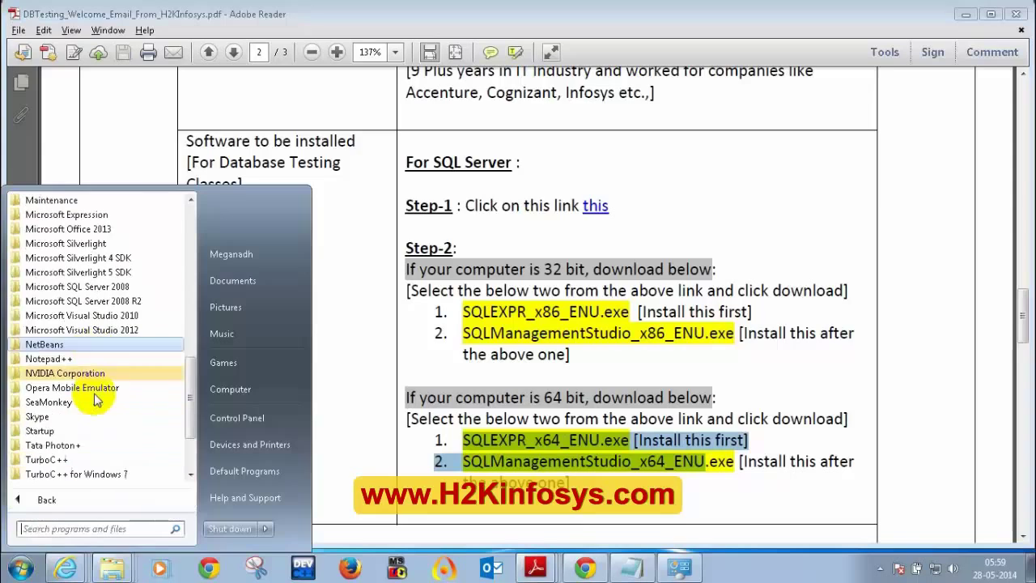
click(90, 301)
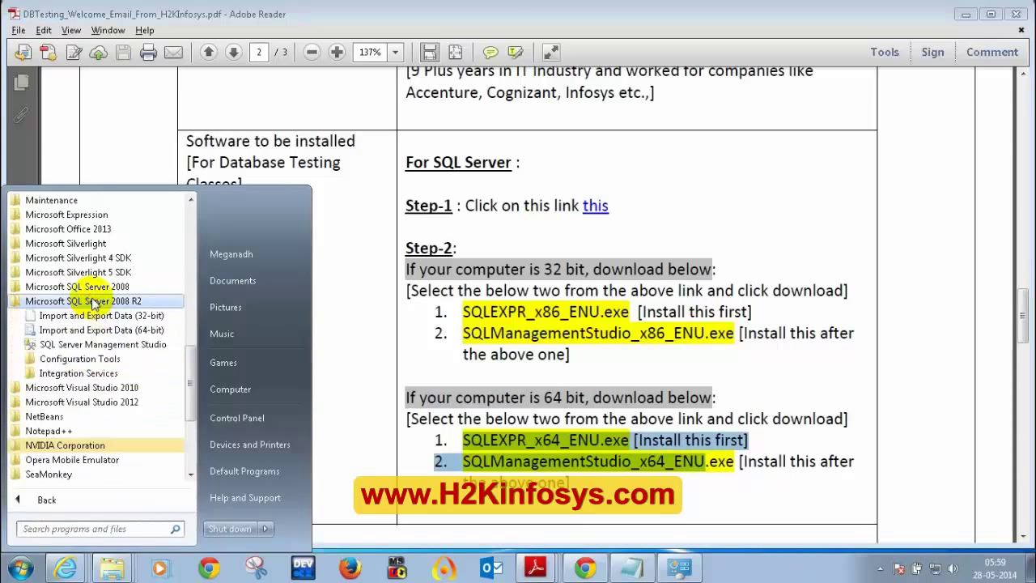
click(111, 346)
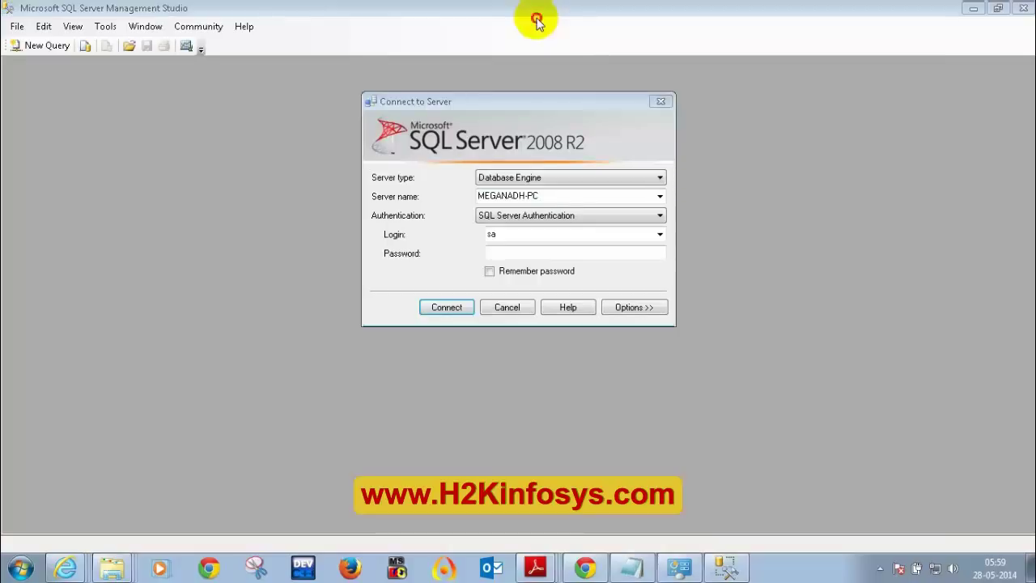
- Connect to the local server using Windows Authentication
click(553, 217)
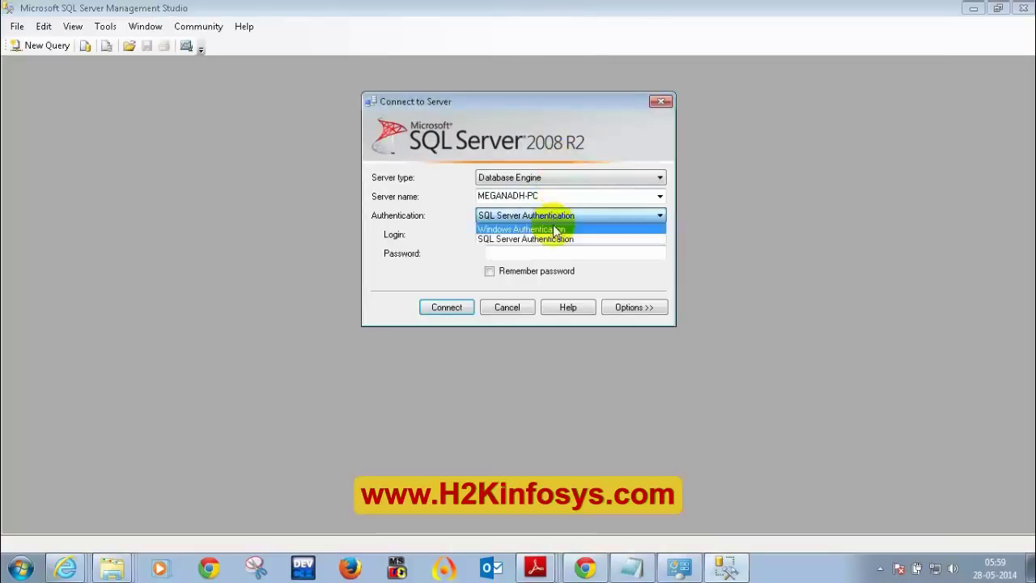
click(555, 229)
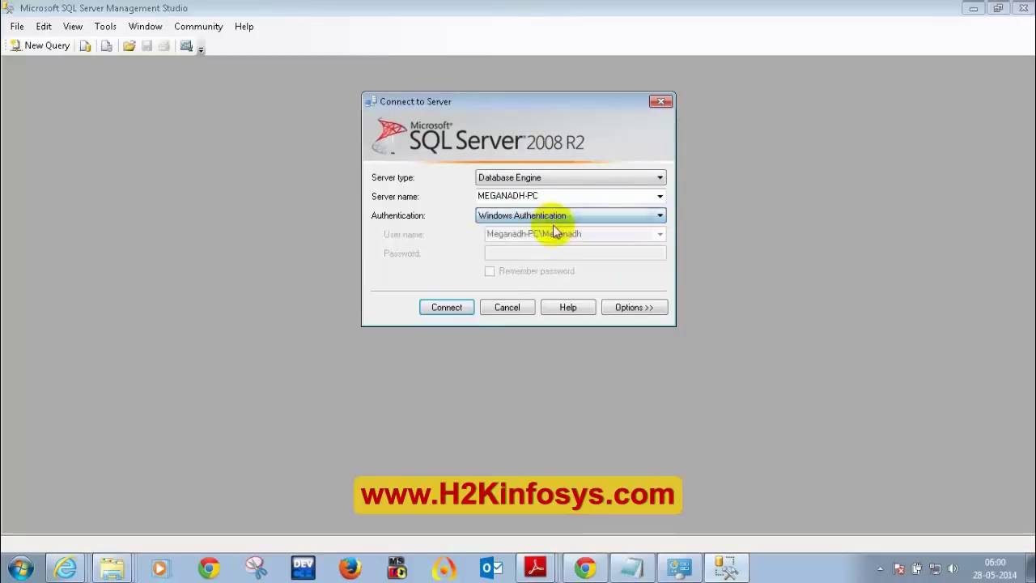
click(449, 310)
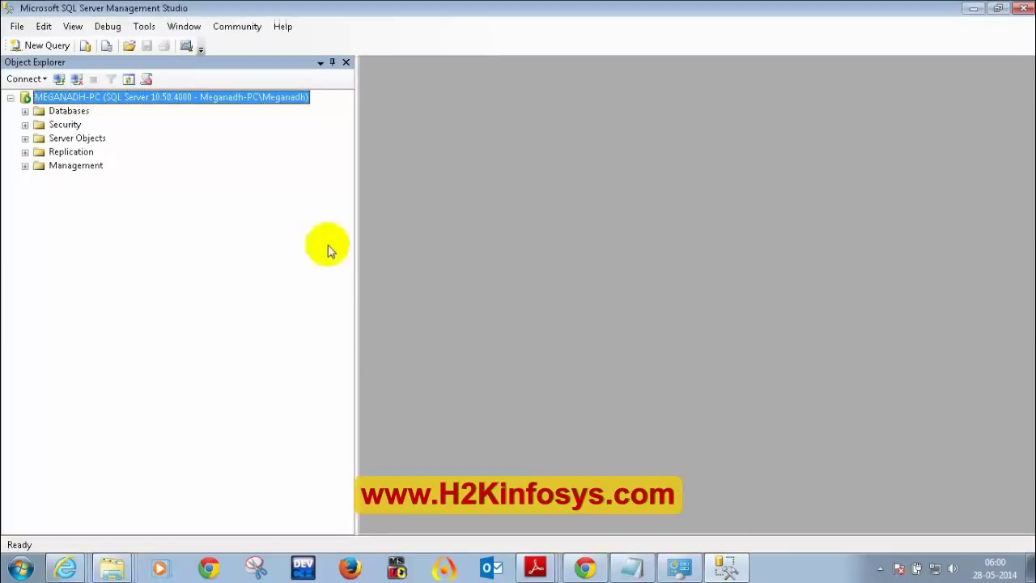
- Expand Databases, select DBT24MayBatch, then disconnect from the server
drag(351, 238, 296, 234)
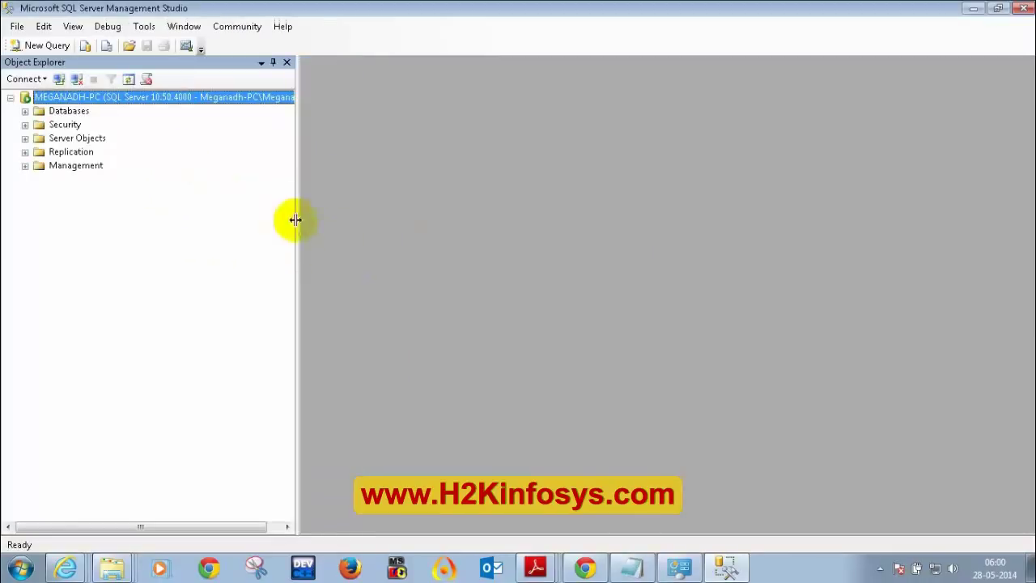
click(25, 111)
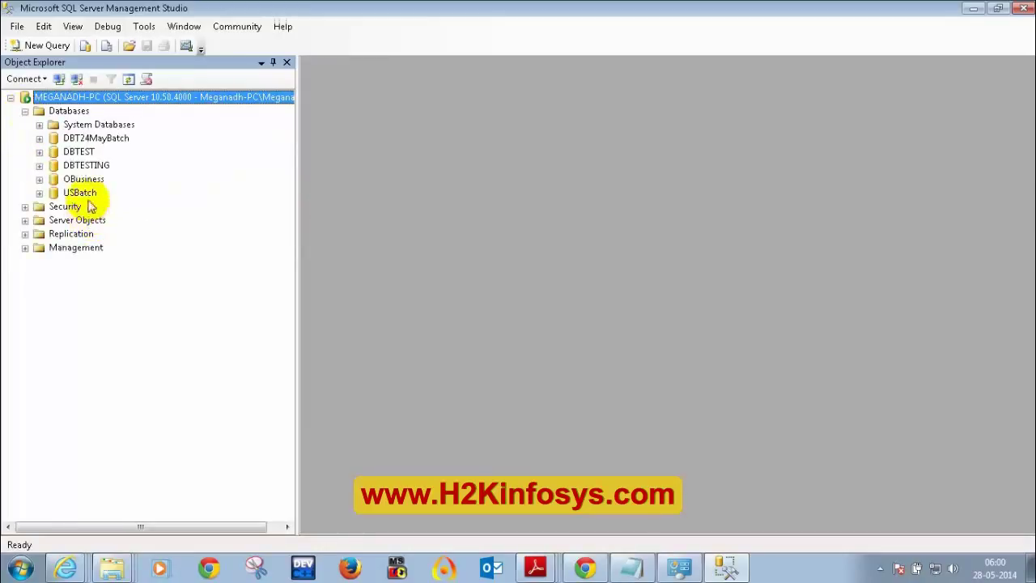
click(97, 140)
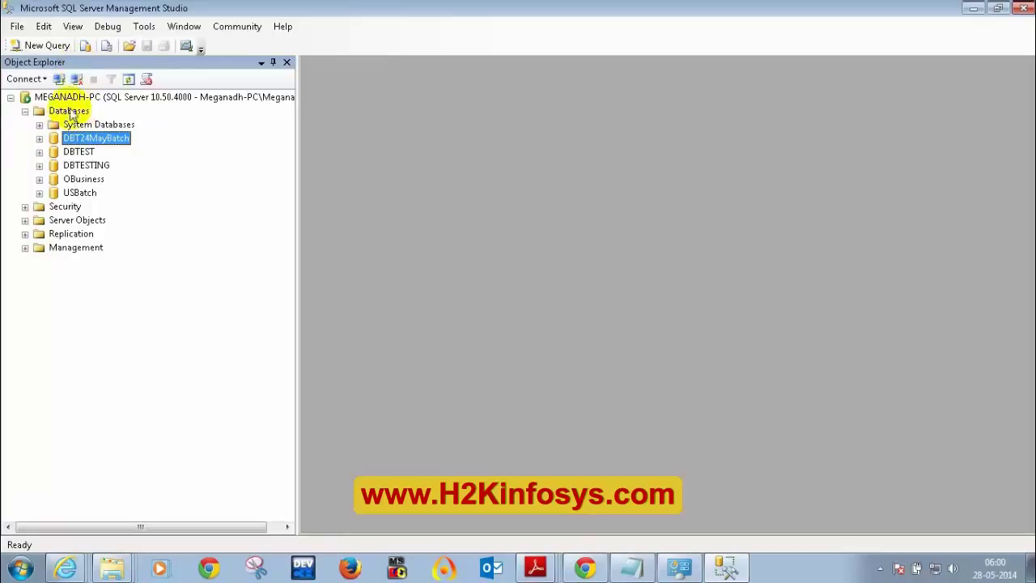
click(78, 81)
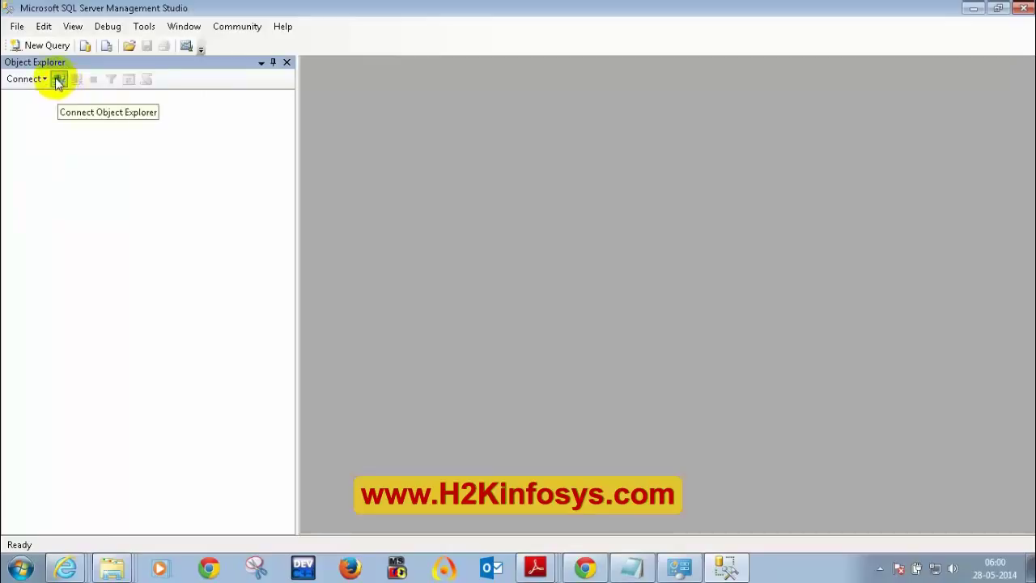
click(17, 26)
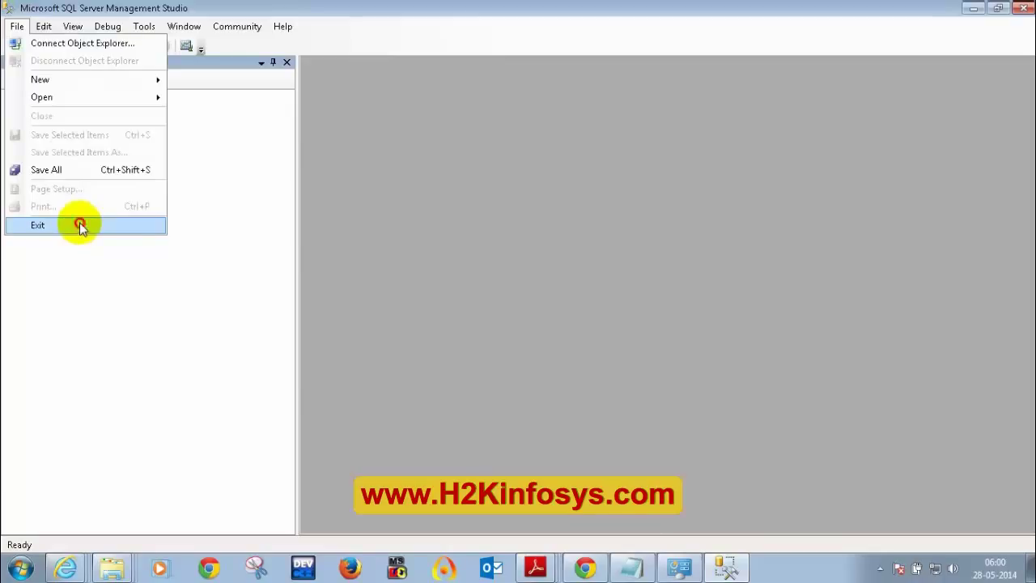
- Exit Management Studio and expand Microsoft SQL Server 2008 R2 under All Programs
click(79, 225)
click(24, 570)
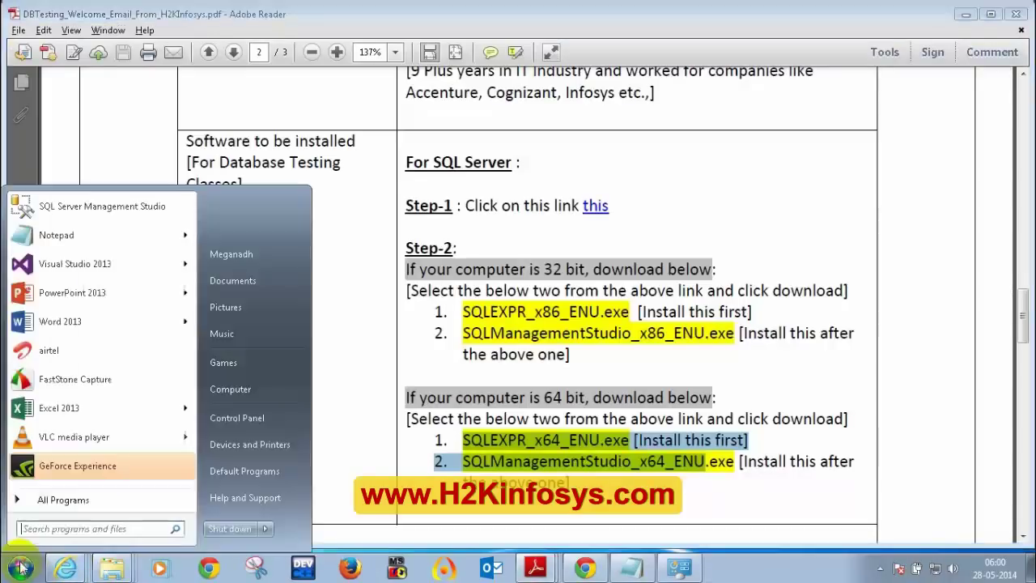
click(47, 495)
scroll(69, 445, down, 2)
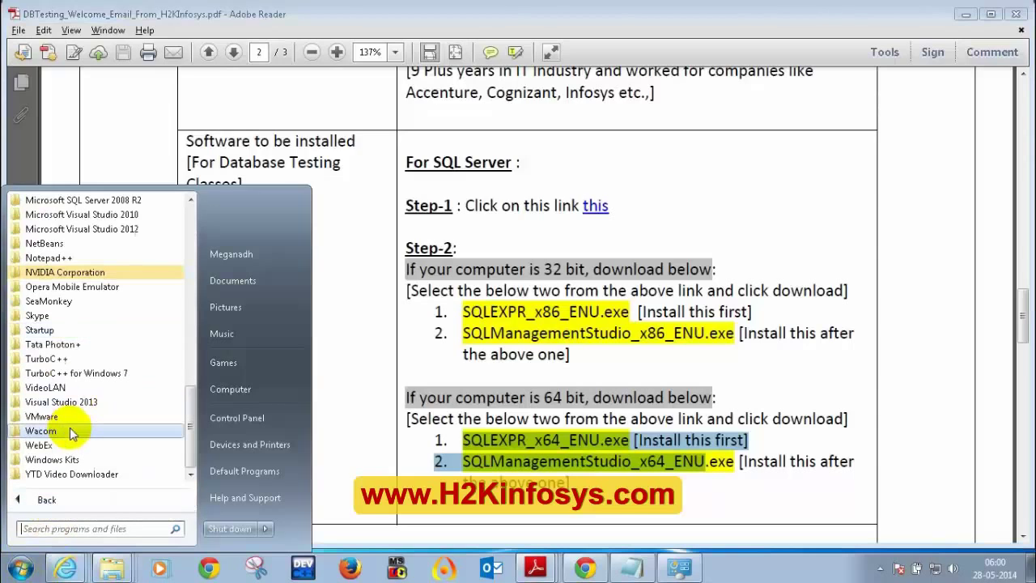
scroll(73, 324, up, 4)
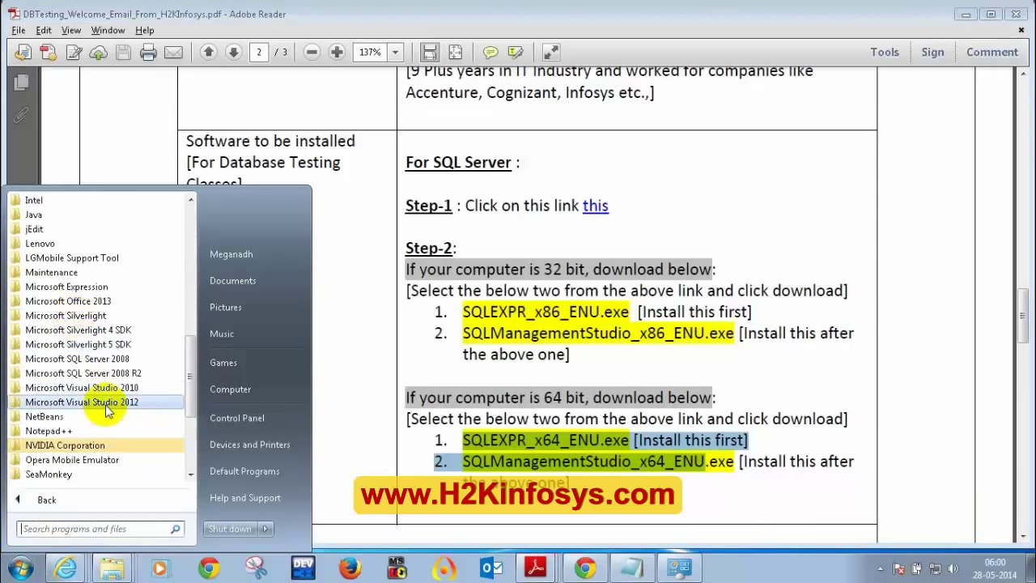
click(102, 374)
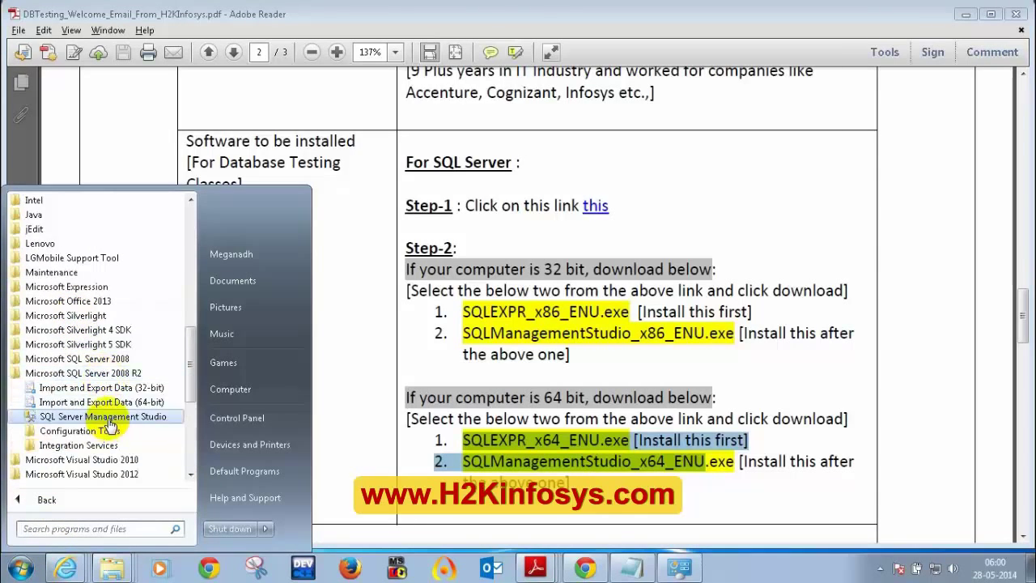
- Relaunch Management Studio, reconnect with Windows Authentication, and expand Databases to list DBT24MayBatch, DBTEST, OBusiness
click(110, 416)
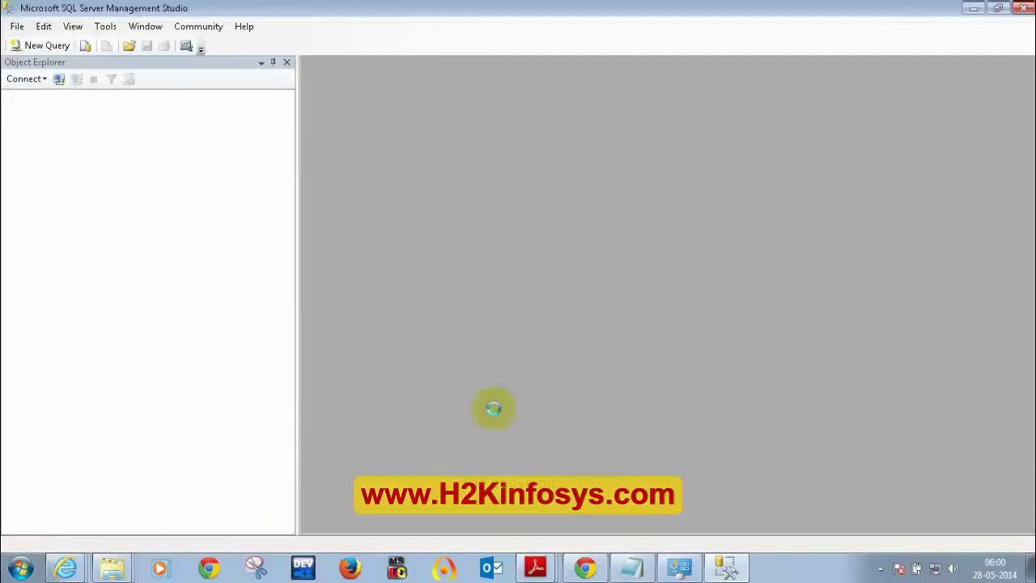
click(462, 307)
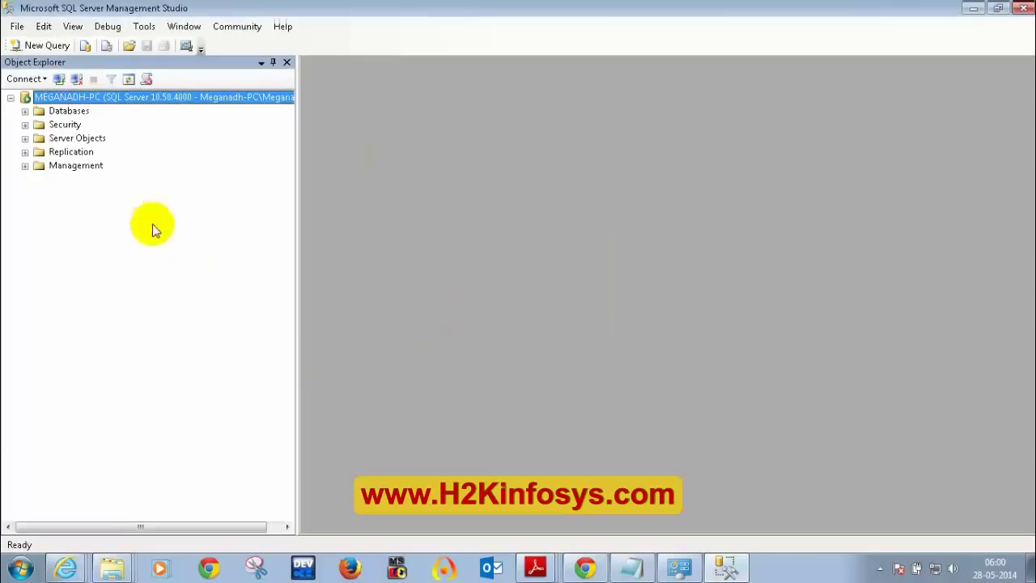
click(77, 78)
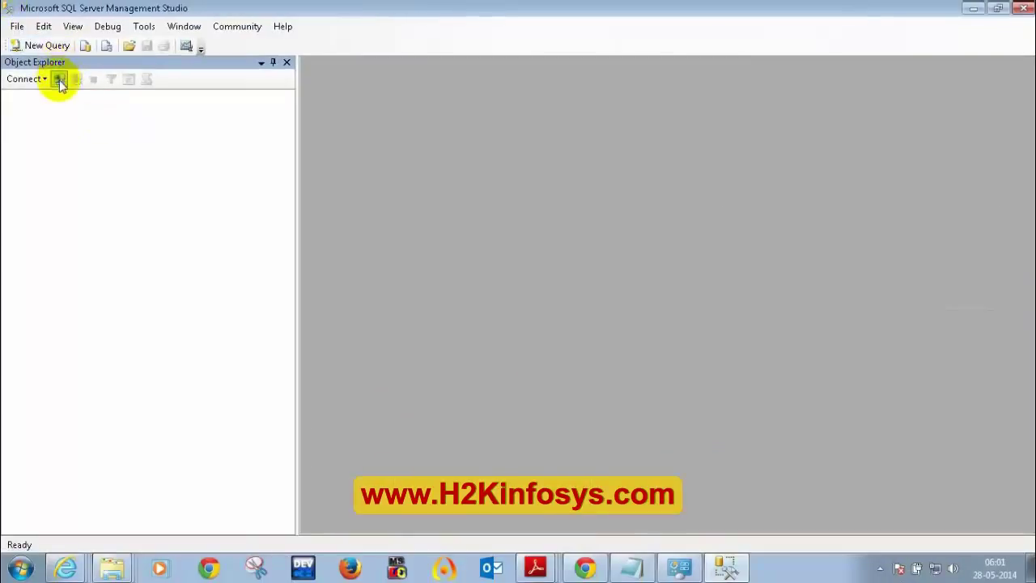
click(117, 157)
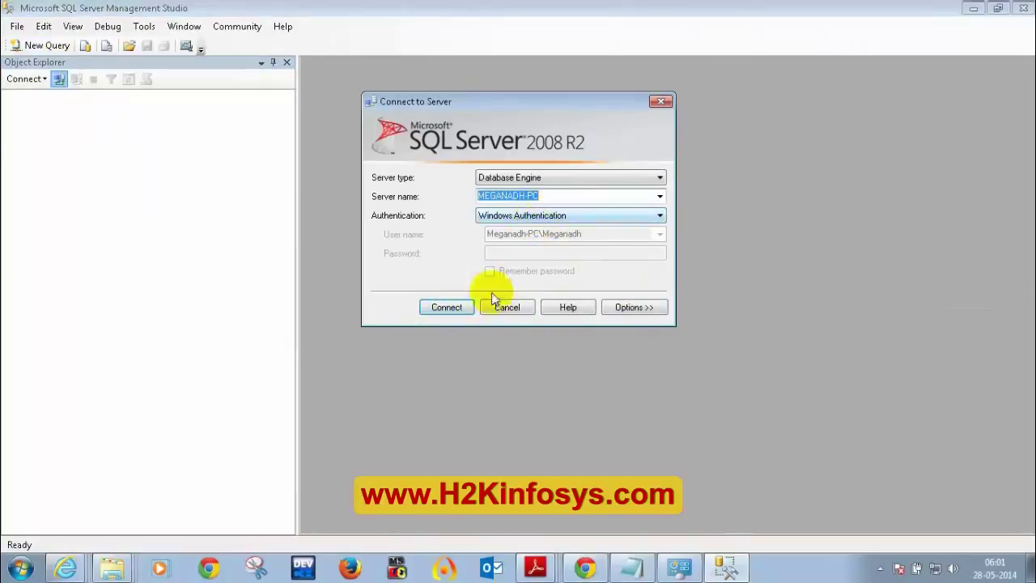
click(448, 308)
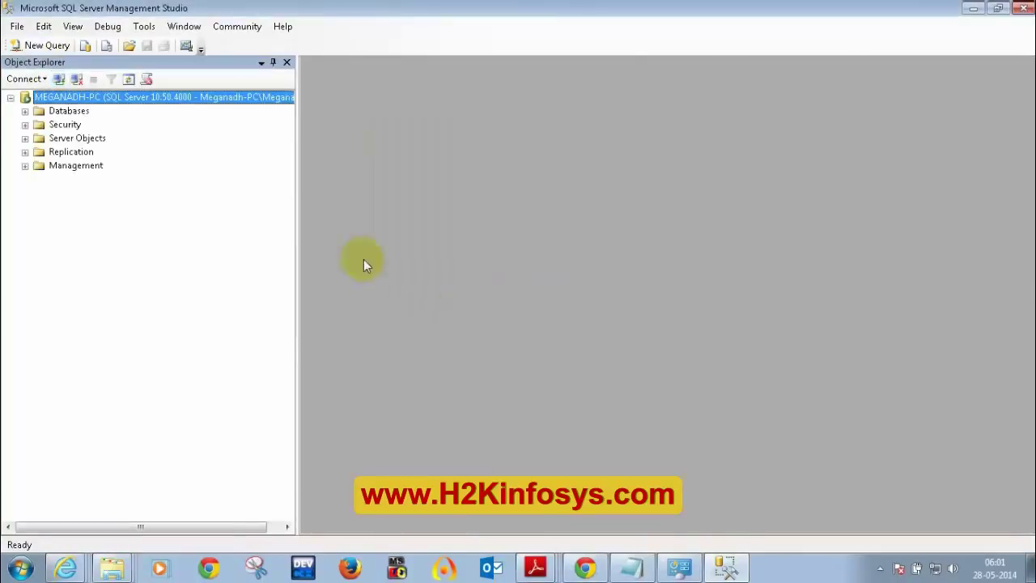
click(25, 111)
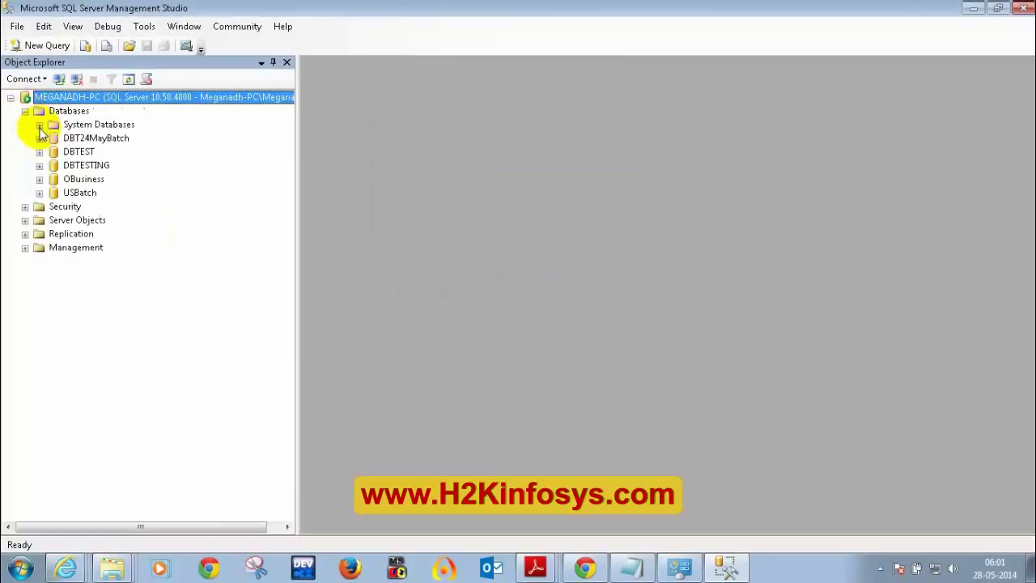
- In a new query window, write and execute CREATE DATABASE DUMMY1
click(45, 50)
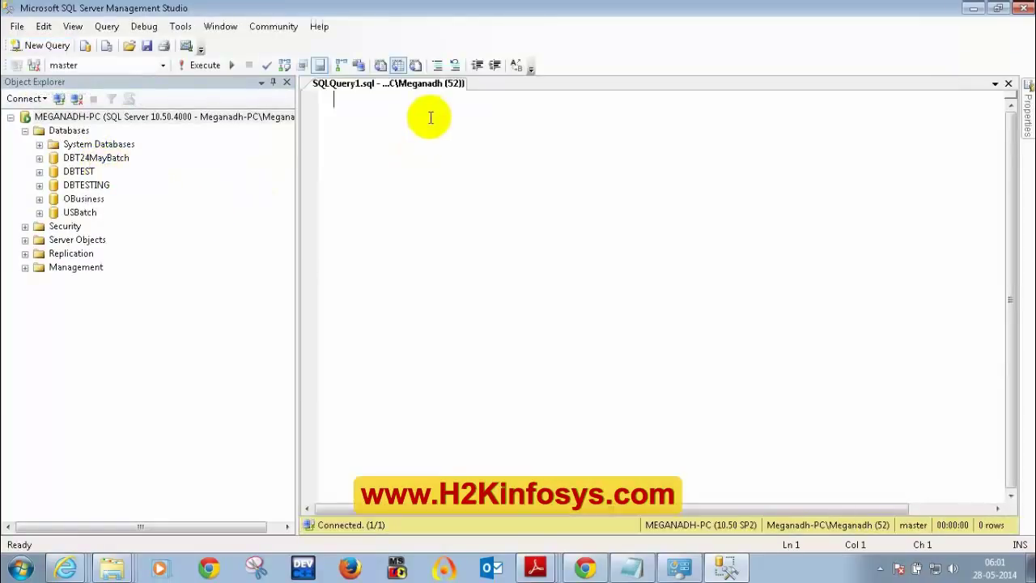
text(CREATE DATABASE DUMMY1)
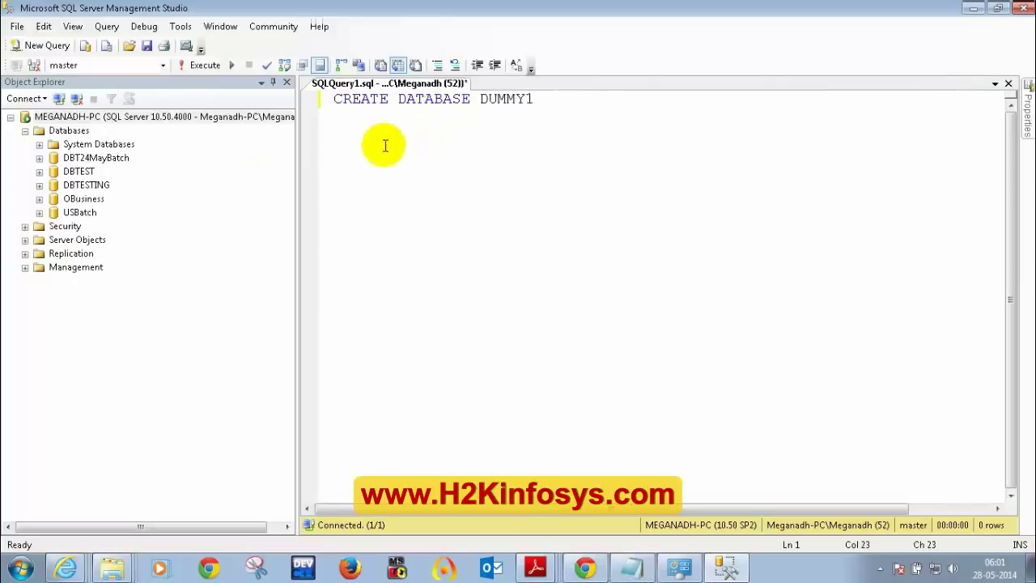
drag(553, 100, 333, 86)
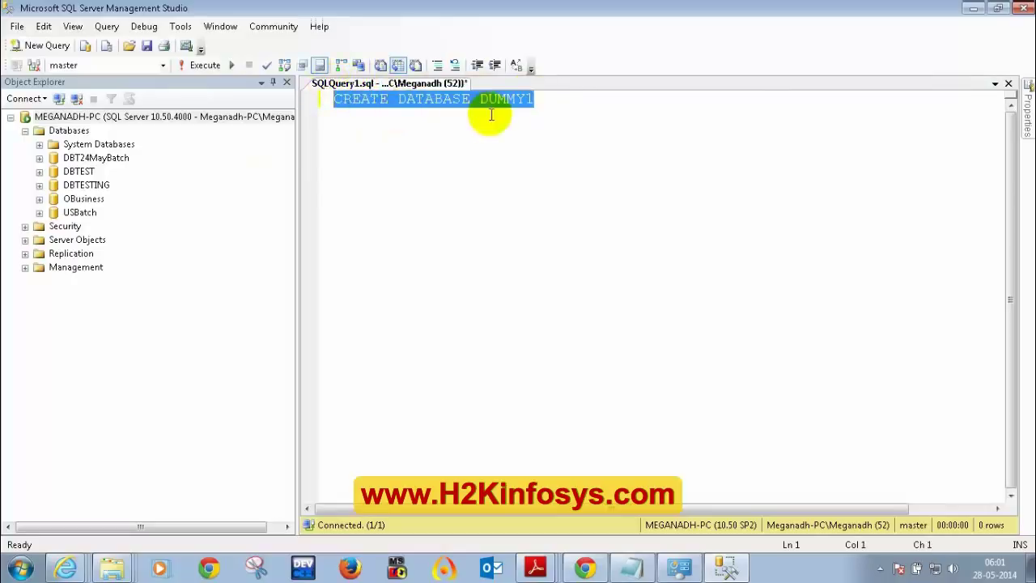
click(516, 102)
drag(535, 100, 327, 99)
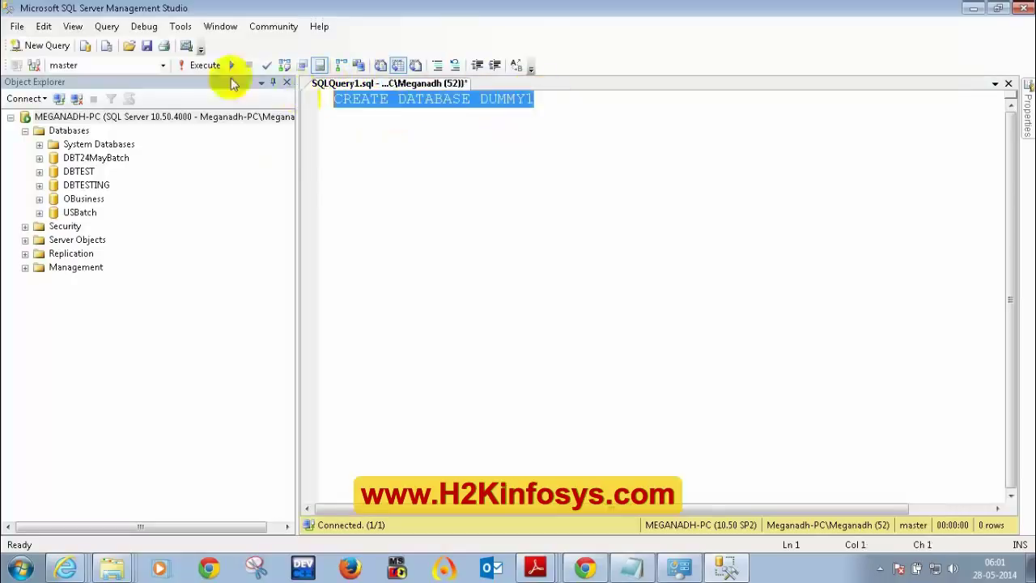
click(202, 66)
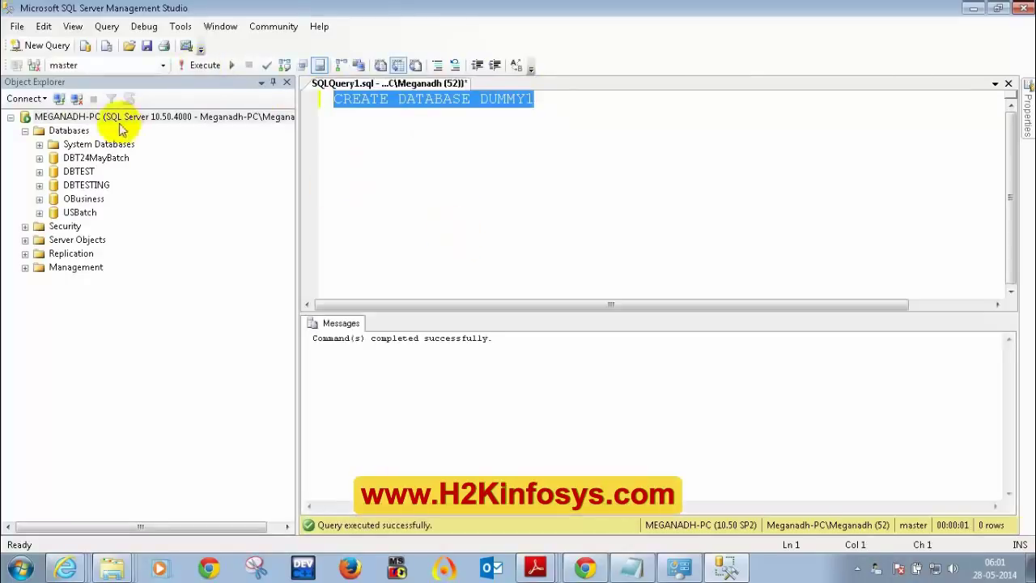
- Refresh the Databases node so DUMMY1 appears, then select it and DBT24MayBatch
right_click(70, 133)
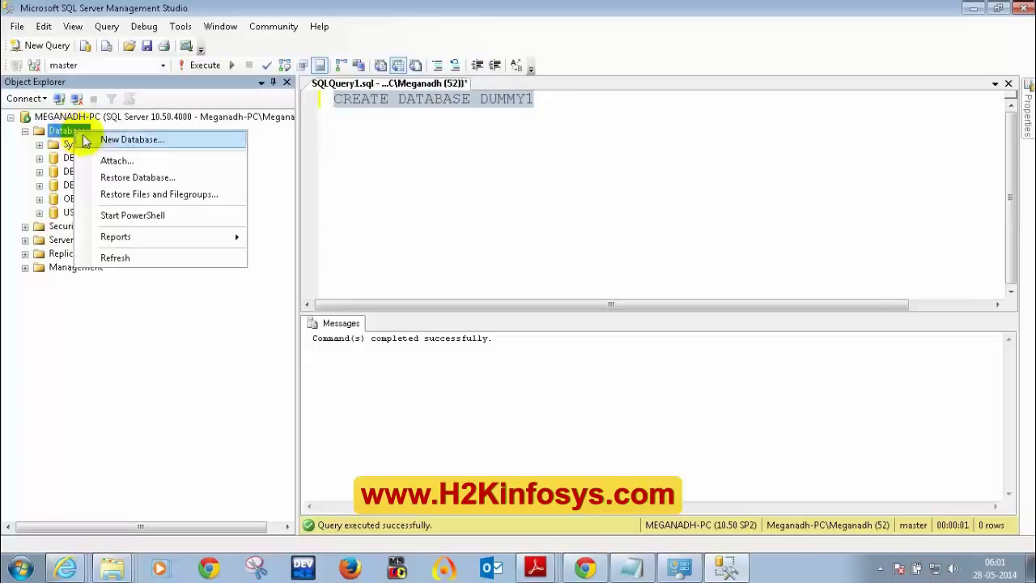
click(120, 261)
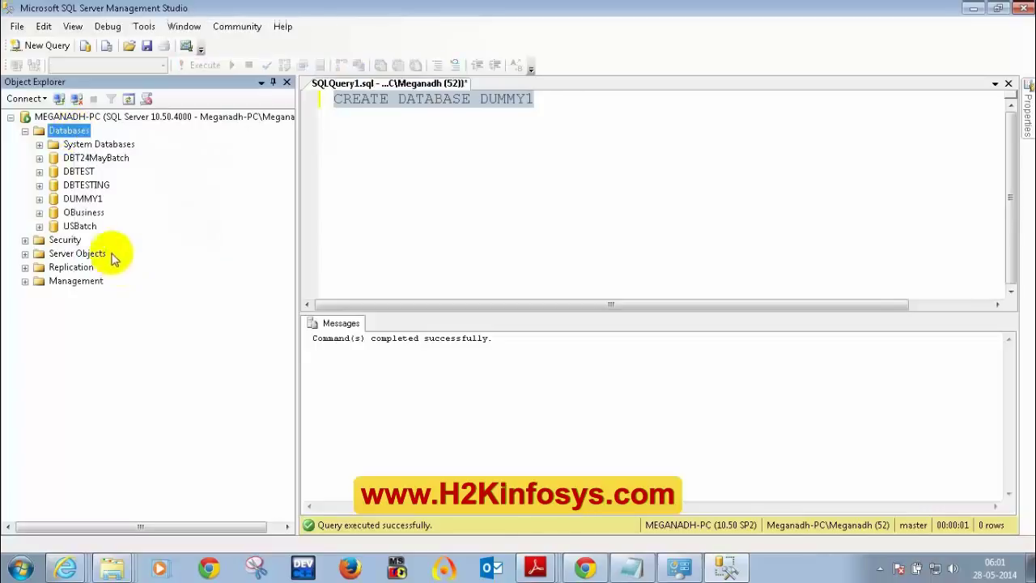
click(82, 200)
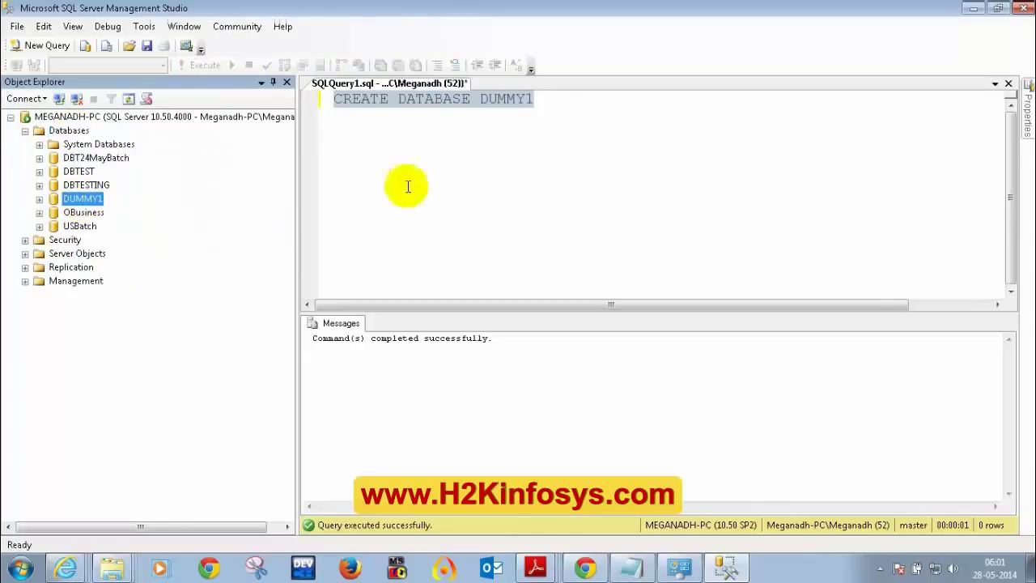
click(405, 149)
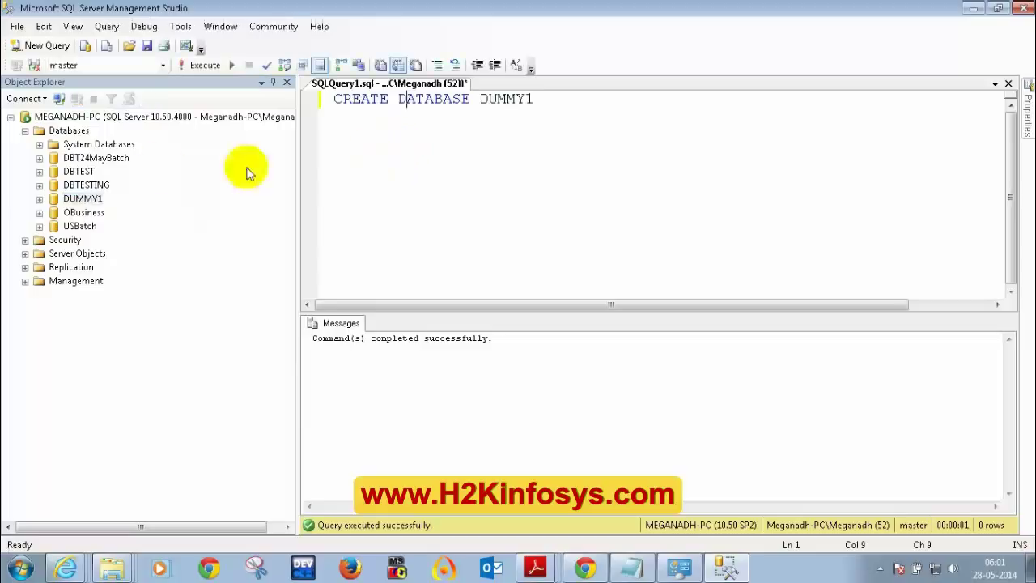
click(91, 158)
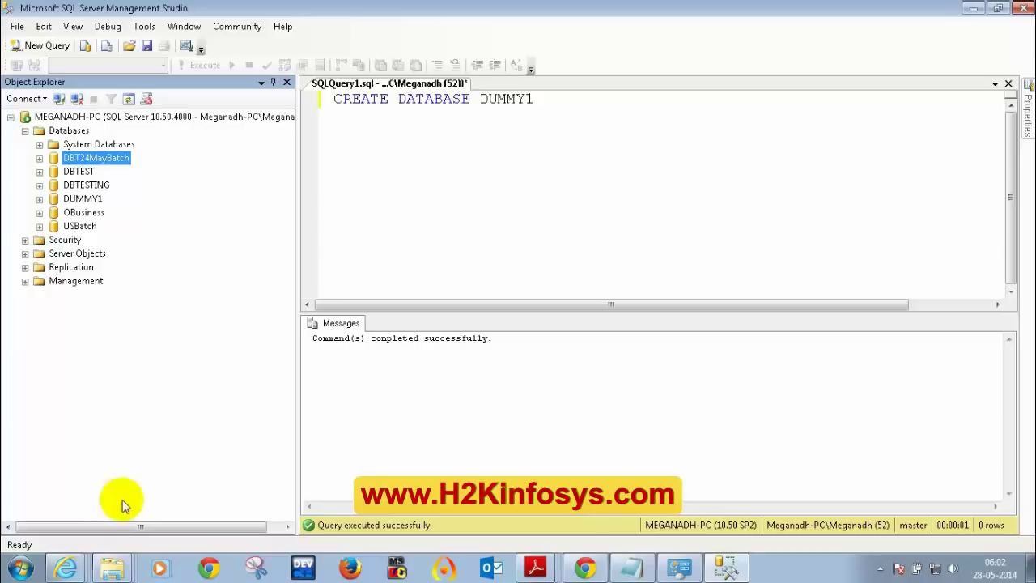
click(60, 98)
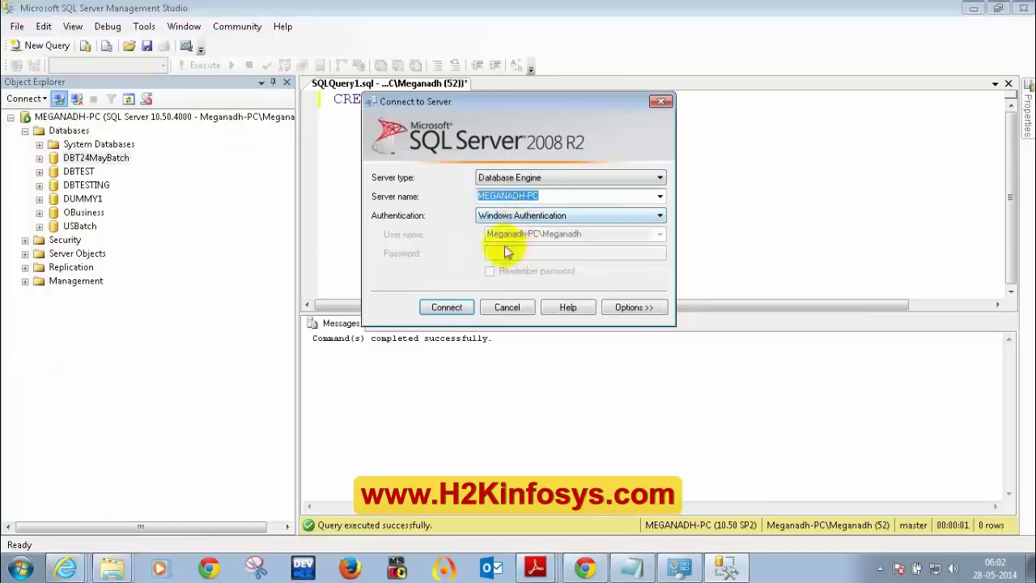
click(526, 216)
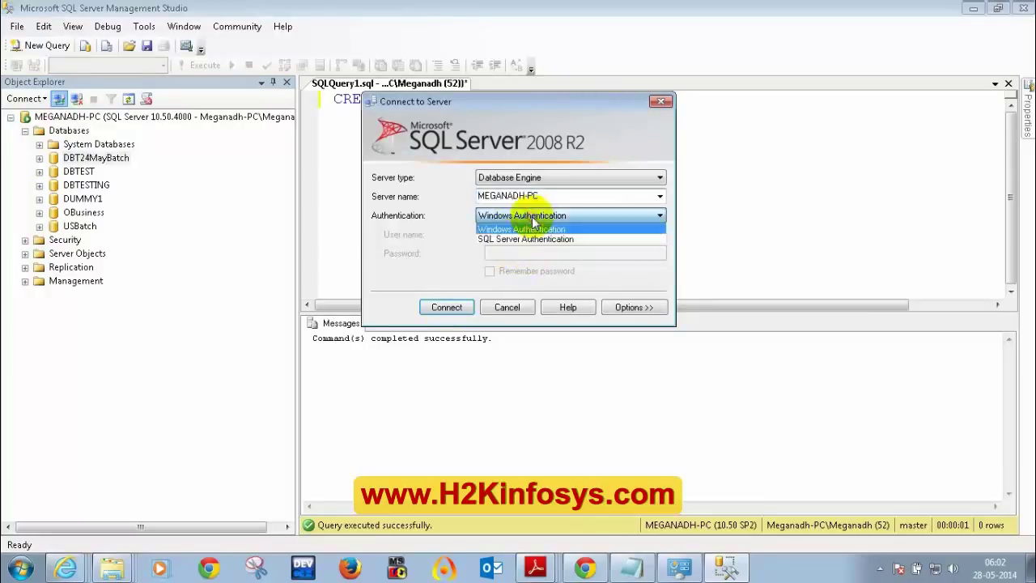
click(535, 229)
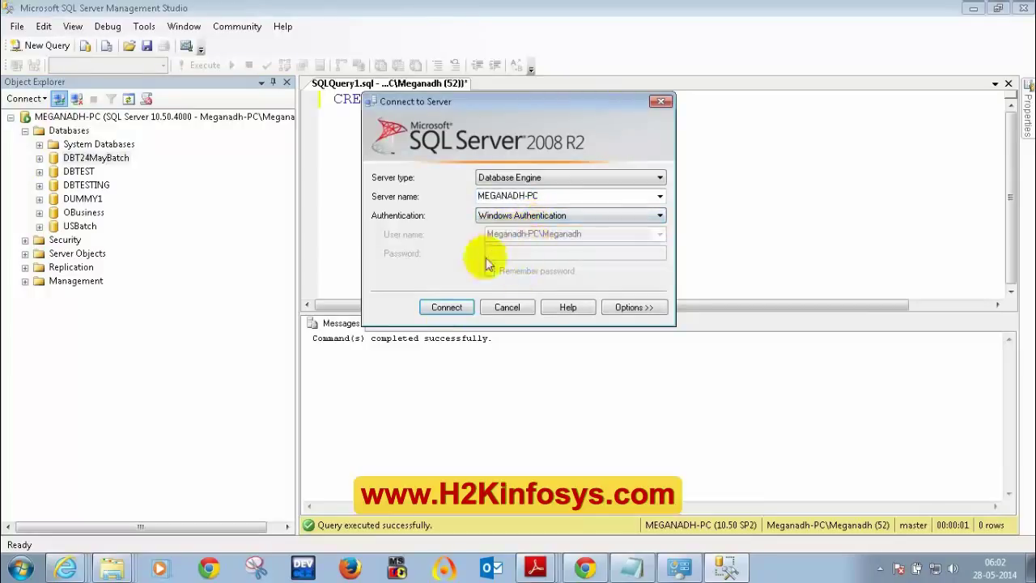
click(530, 215)
click(530, 239)
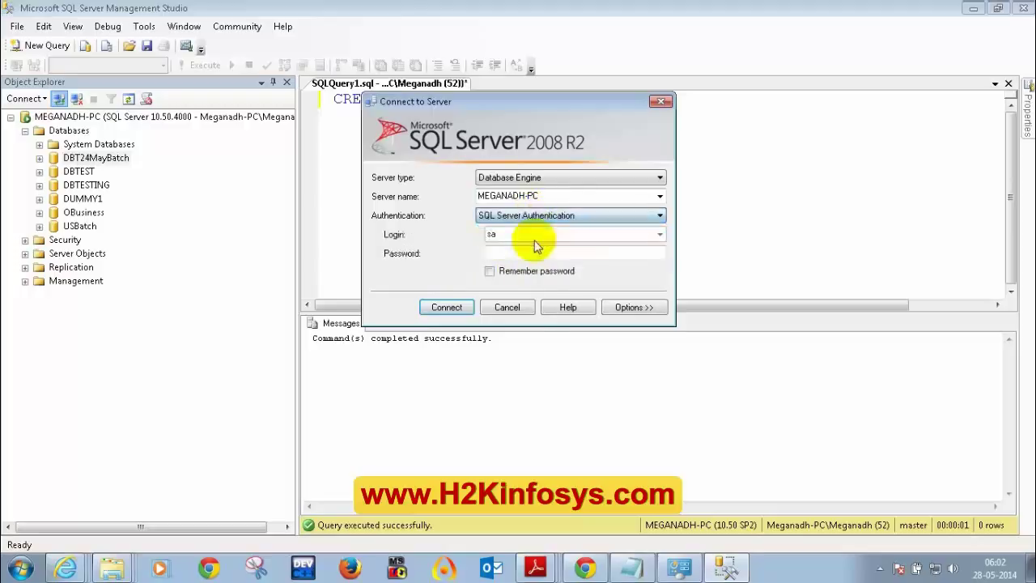
click(508, 308)
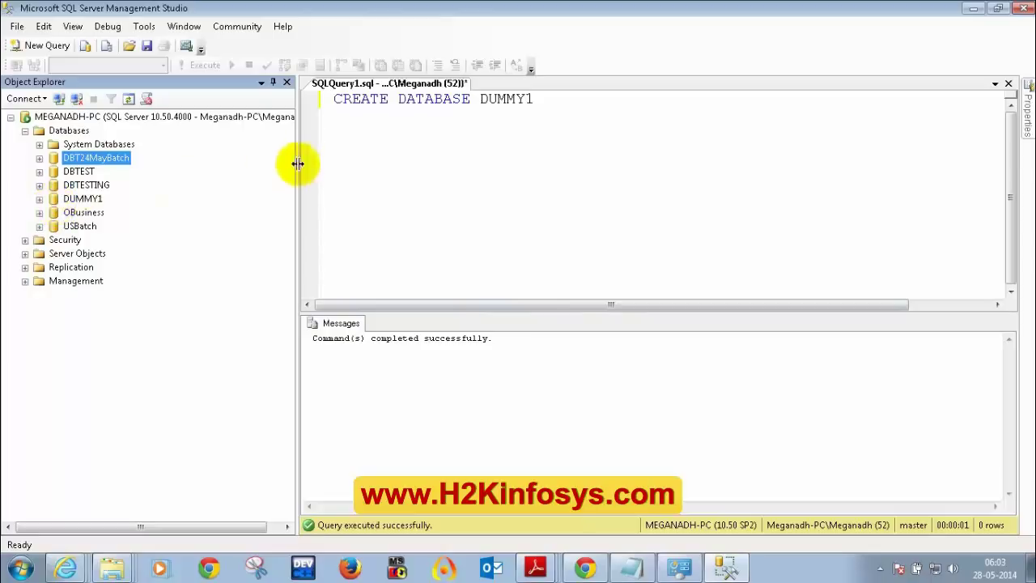
- Widen Object Explorer, collapse Databases, and expand Security > Logins, briefly opening its context menu
drag(297, 162, 418, 172)
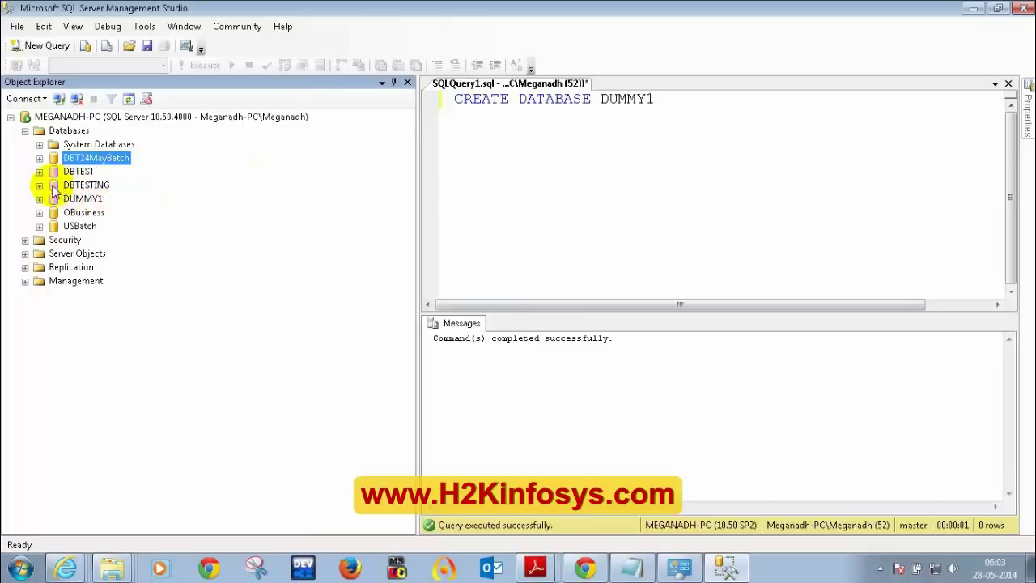
click(25, 130)
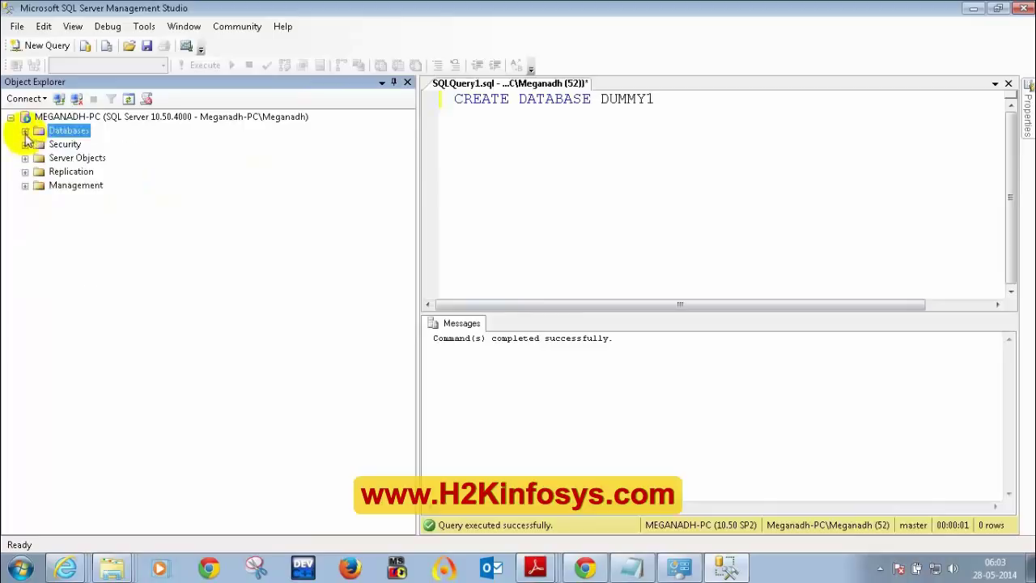
click(66, 147)
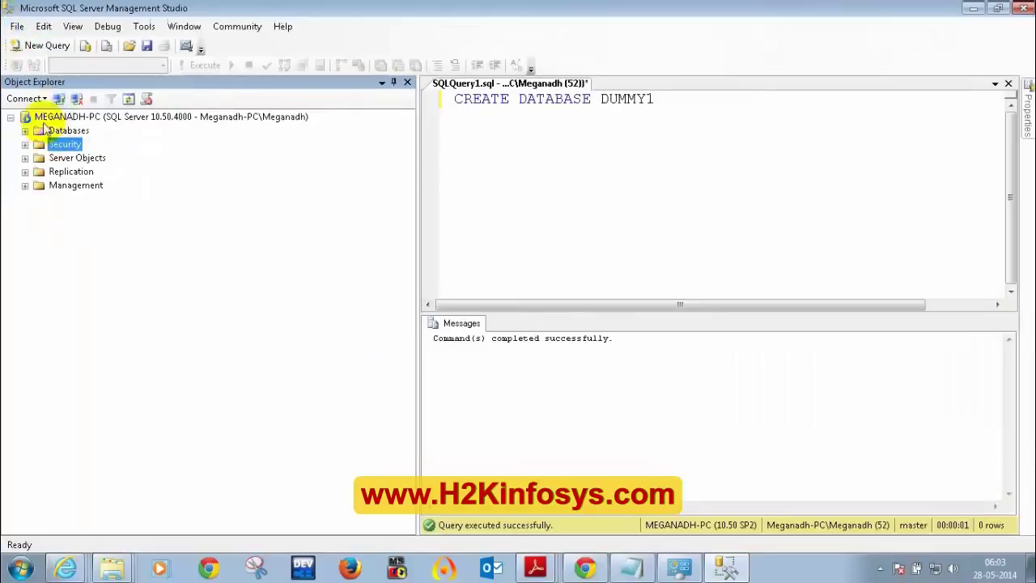
click(25, 144)
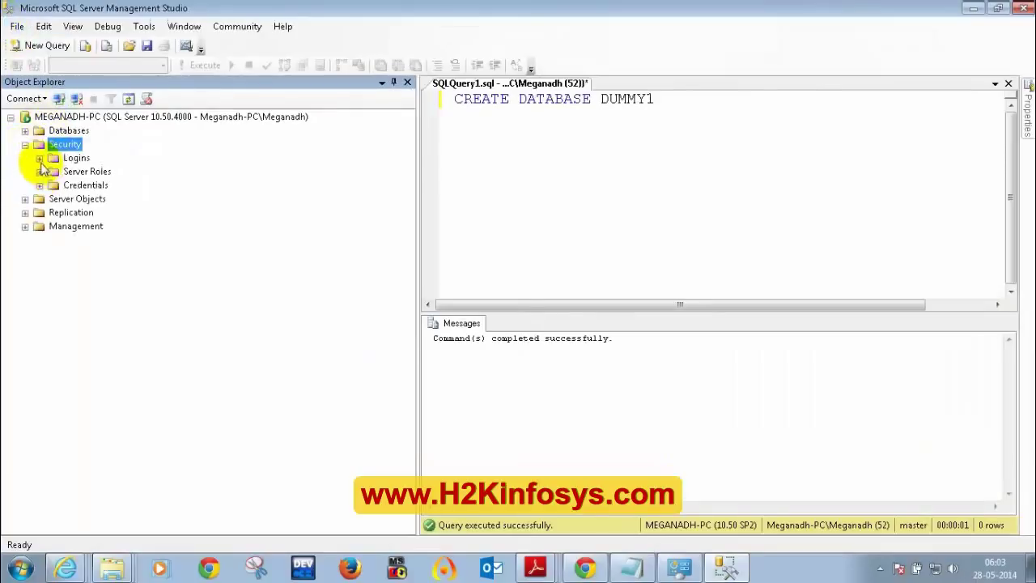
click(39, 158)
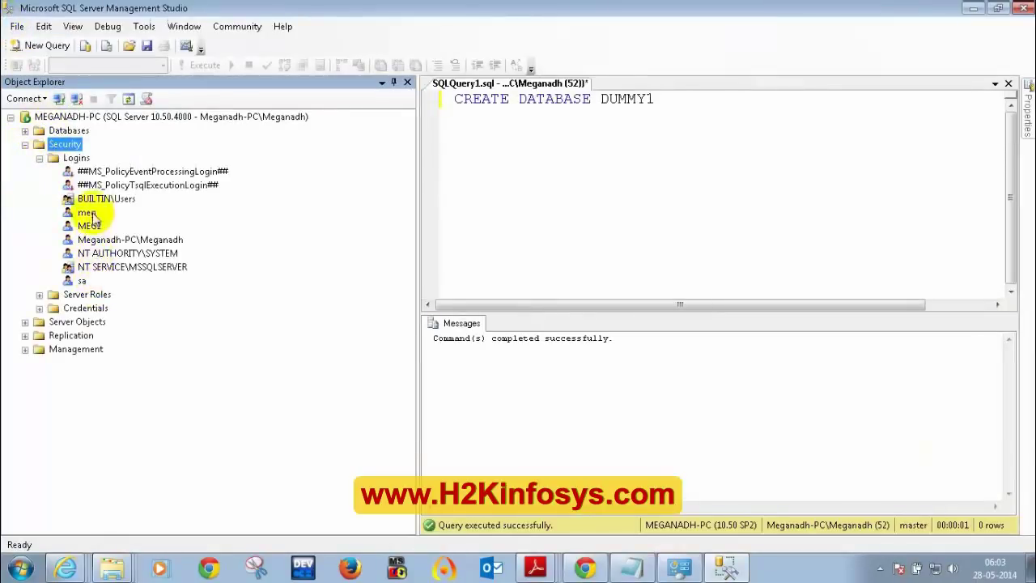
right_click(78, 160)
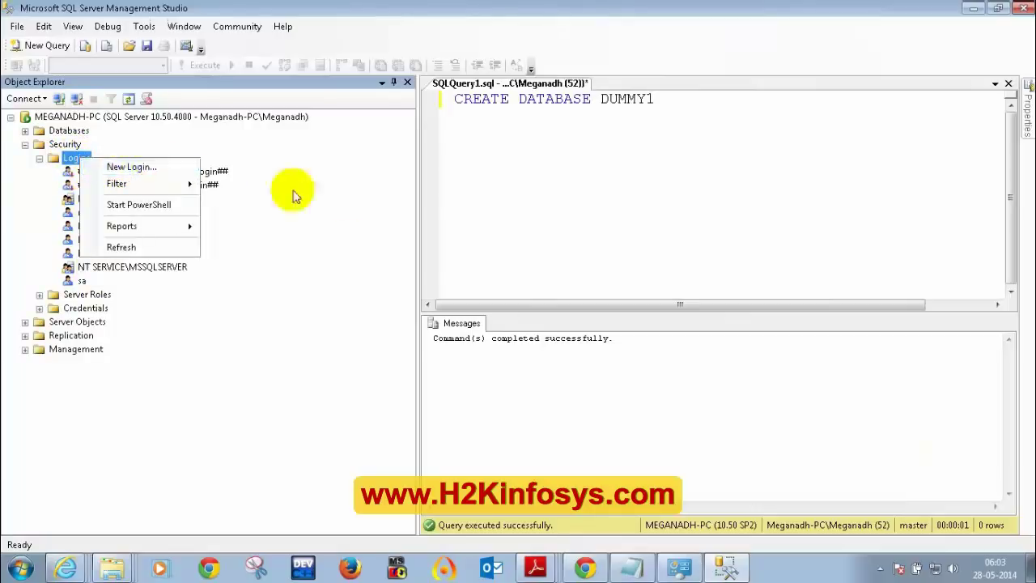
click(347, 197)
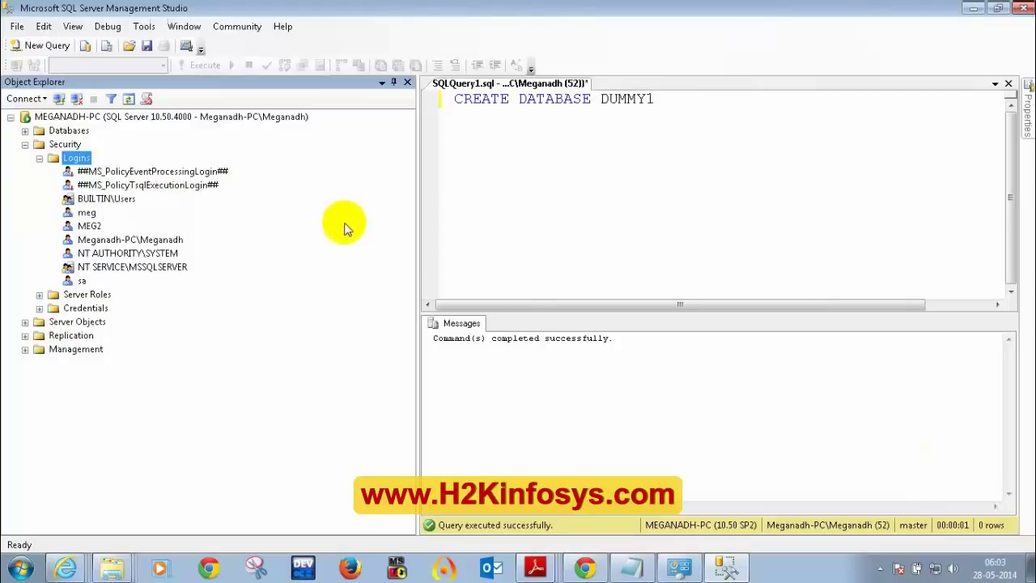
- Re-expand Security > Logins to list sa, BUILTIN\Users, NT AUTHORITY\SYSTEM, then right-click Logins
click(39, 158)
click(26, 145)
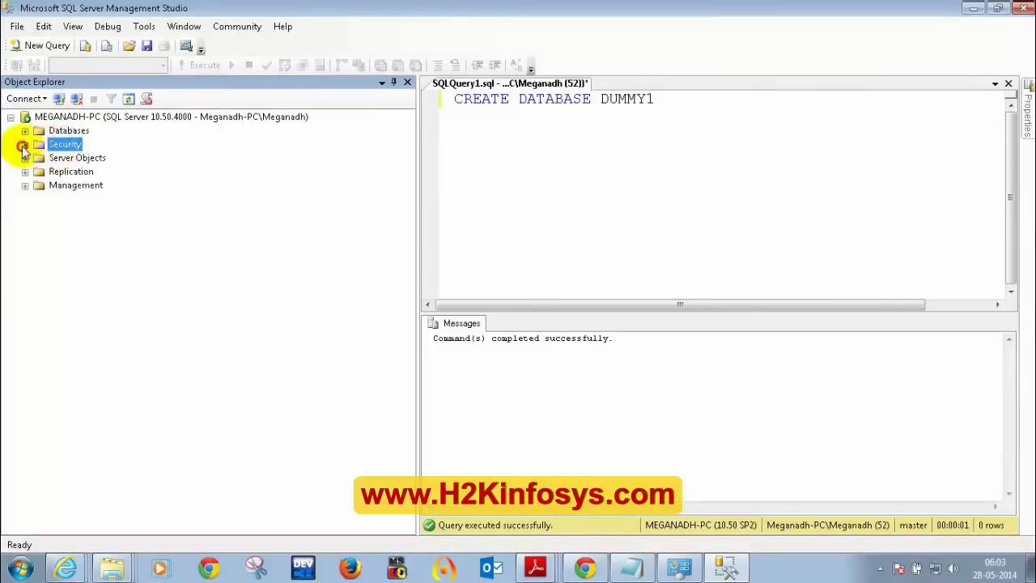
click(26, 145)
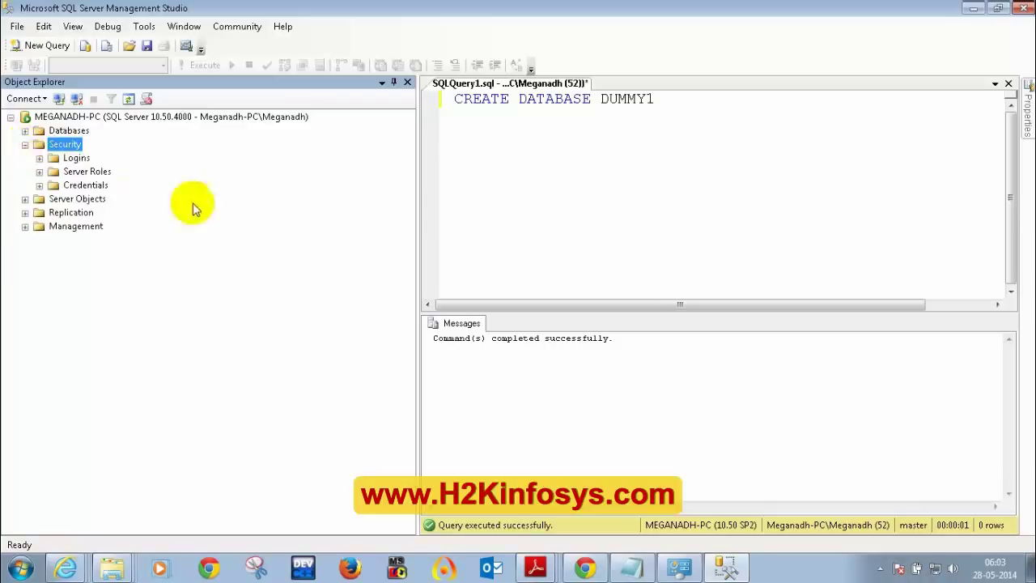
click(39, 158)
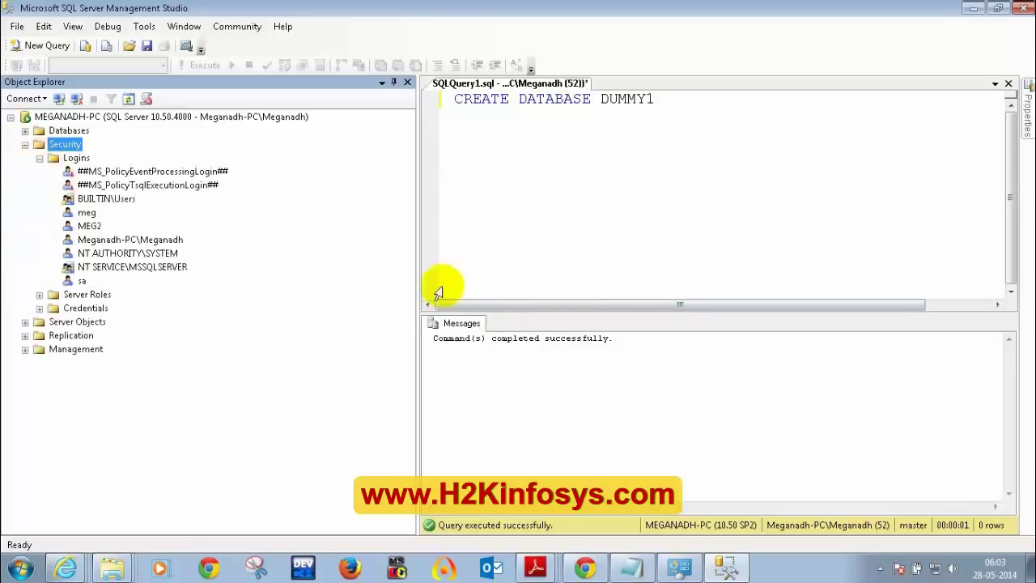
click(752, 437)
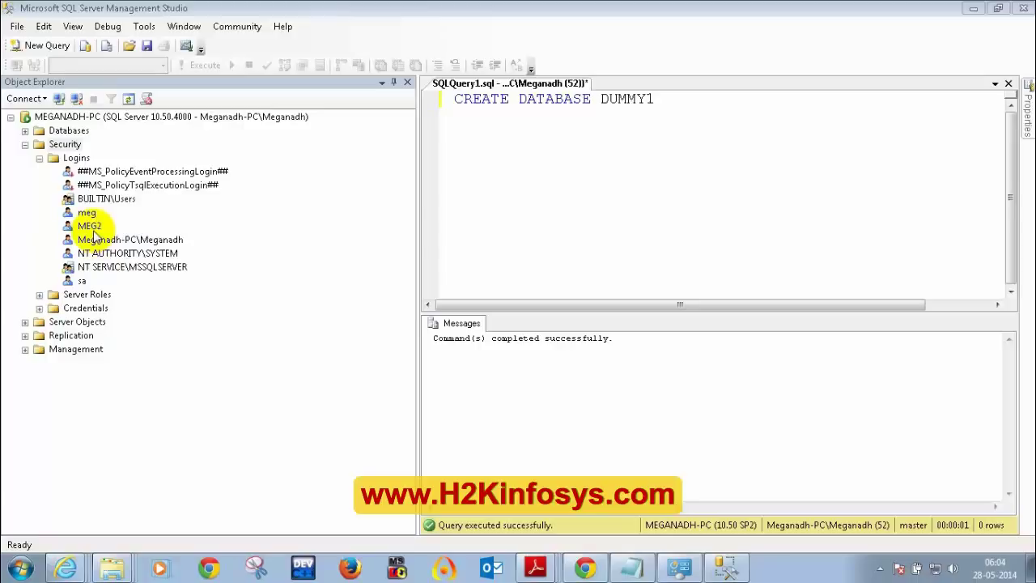
click(38, 158)
click(25, 144)
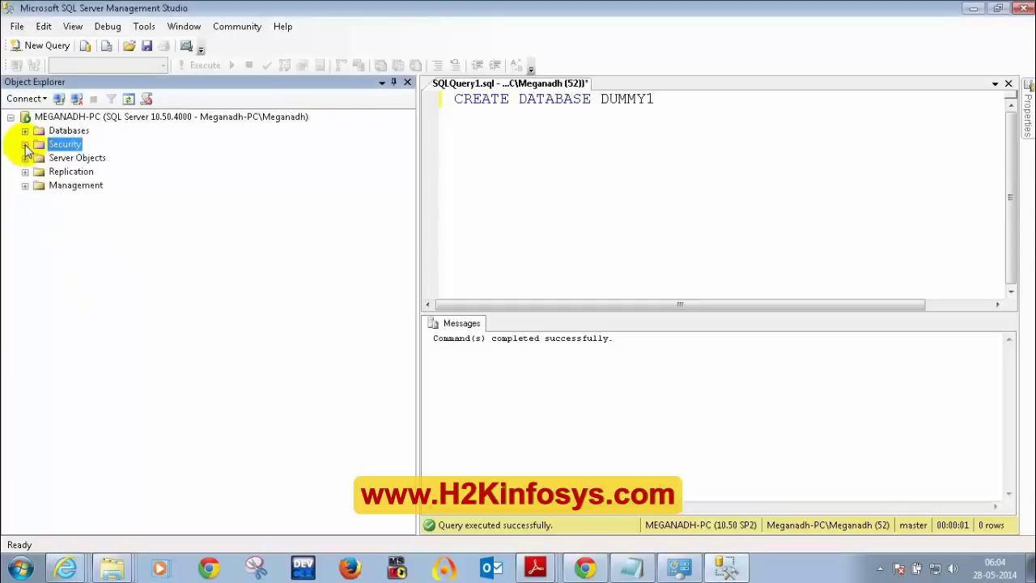
click(25, 144)
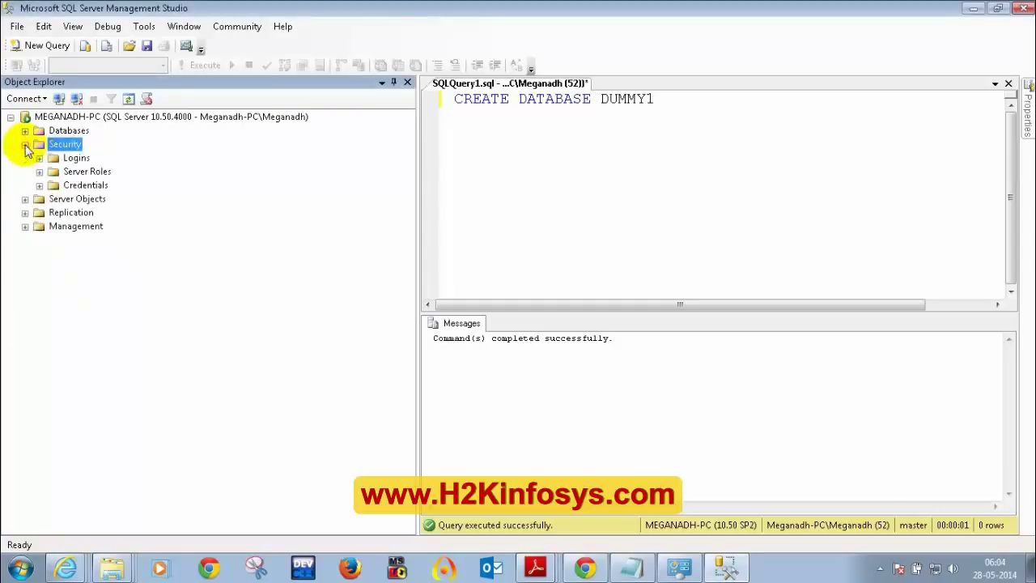
click(39, 158)
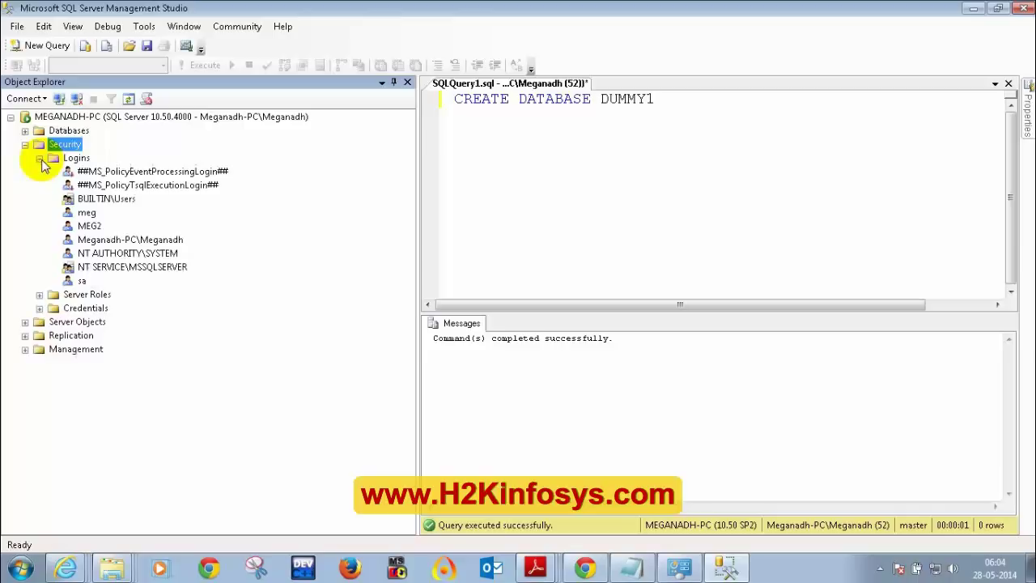
right_click(78, 160)
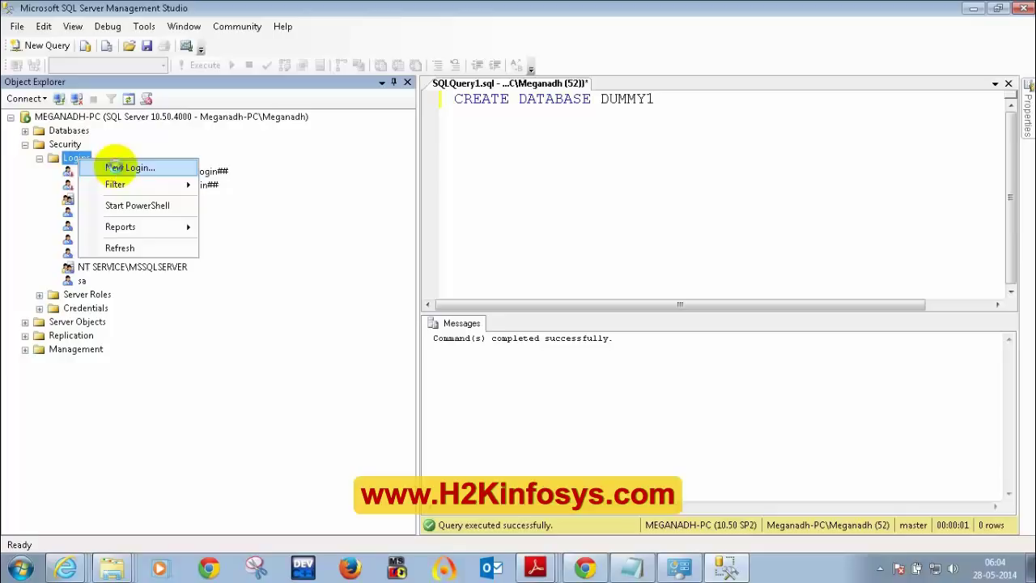
- Choose New Login... to bring up the Login - New dialog on its General page
click(117, 168)
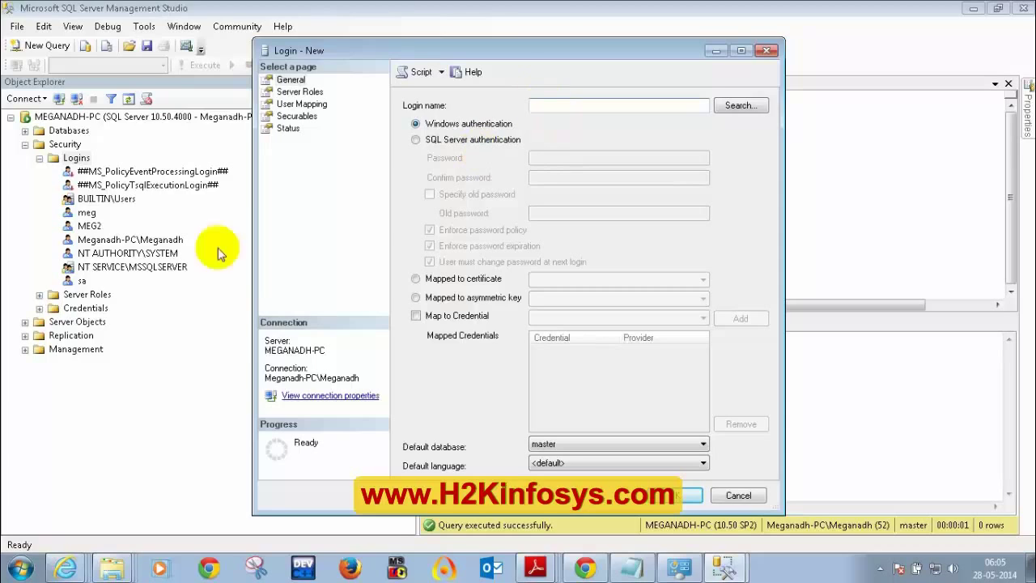
- Launch Computer Management from Control Panel's Administrative Tools
click(22, 570)
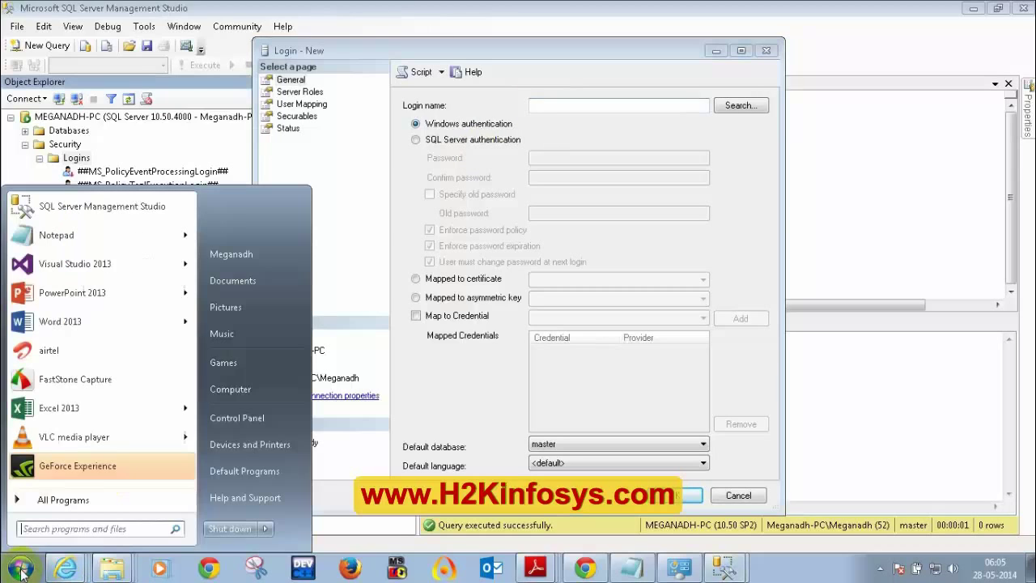
click(240, 421)
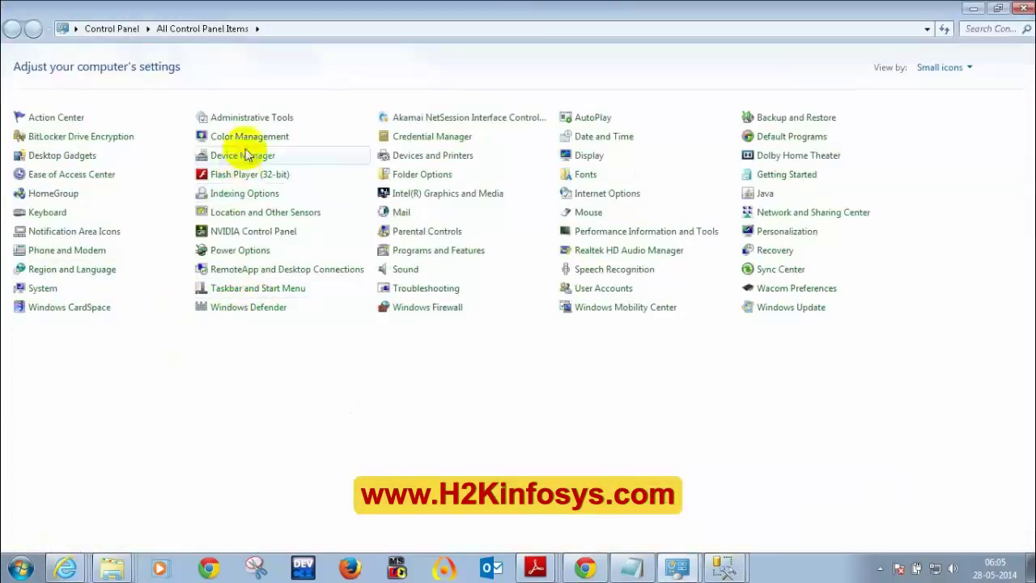
click(248, 119)
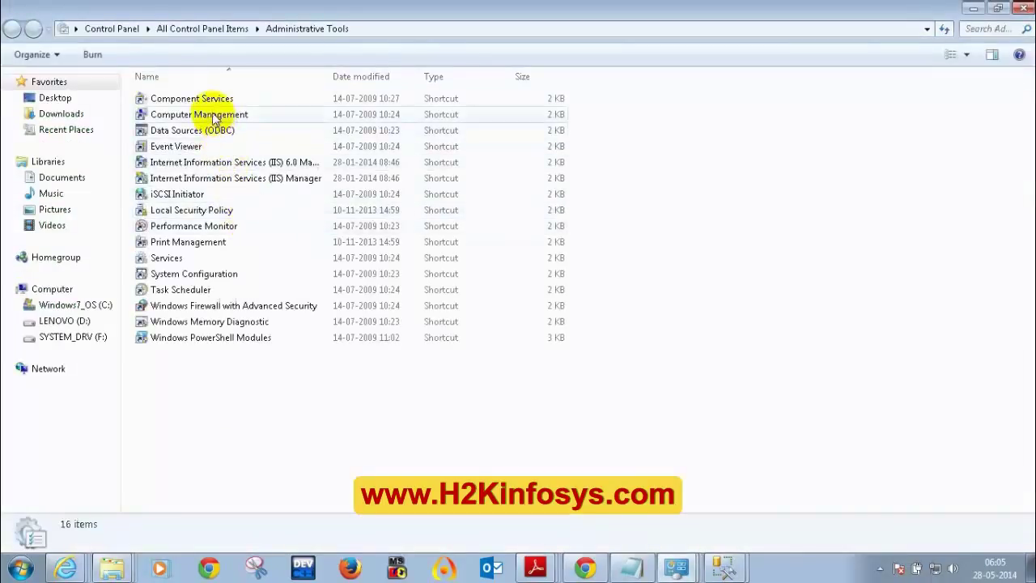
click(216, 118)
double_click(214, 117)
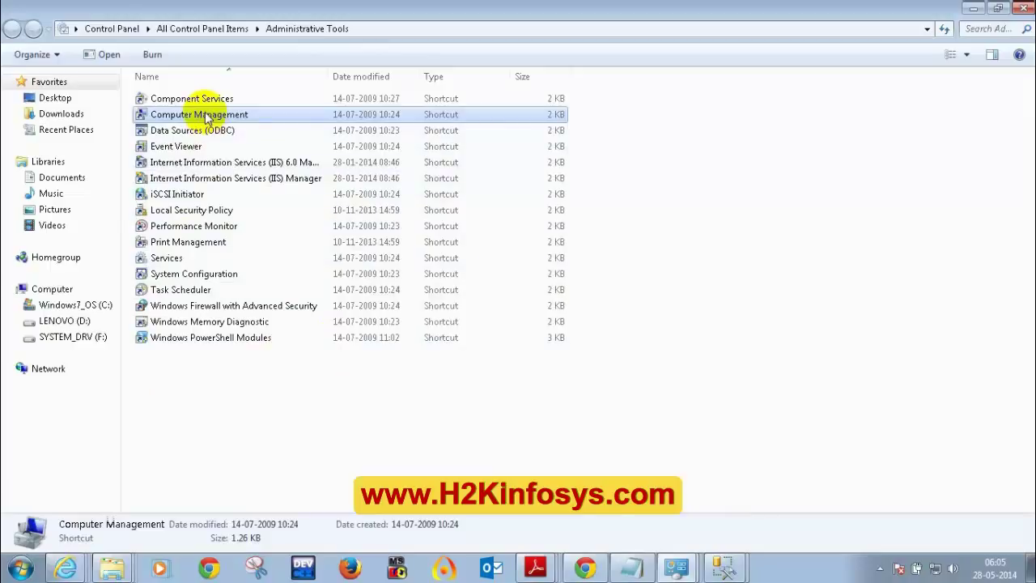
double_click(206, 117)
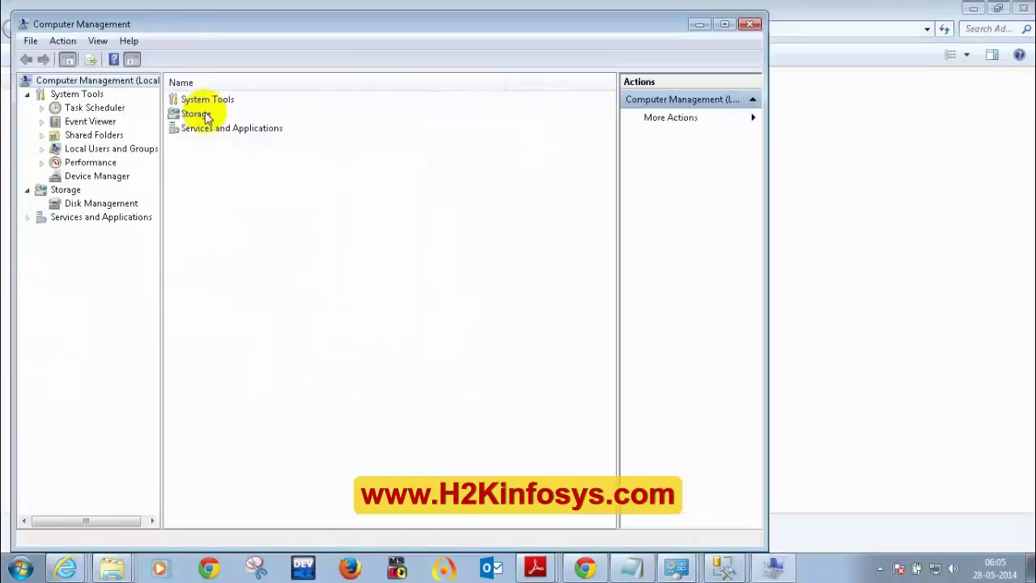
- Browse the local user accounts under Local Users and Groups, including Guest, then minimize both windows
click(109, 150)
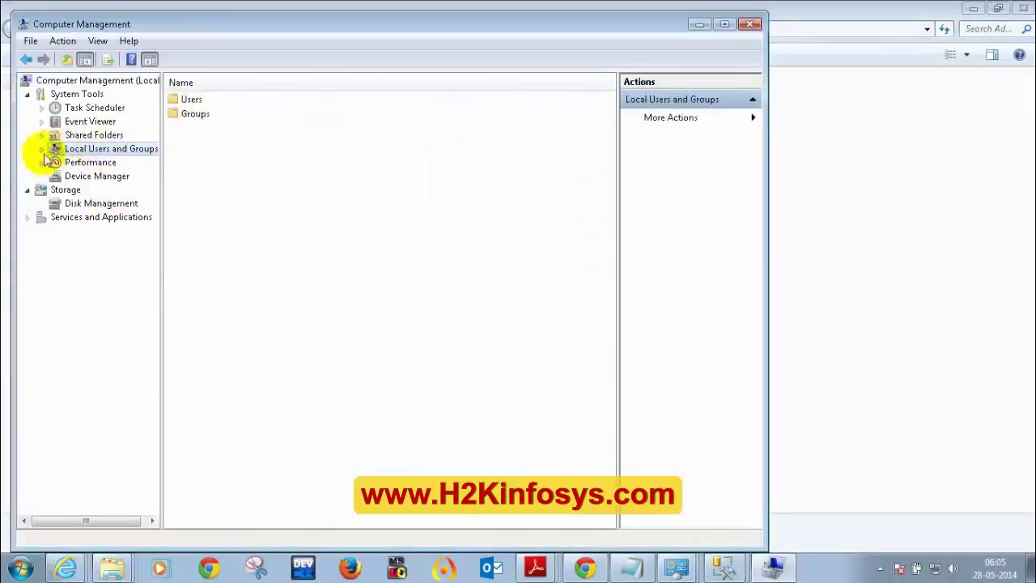
click(42, 151)
click(89, 162)
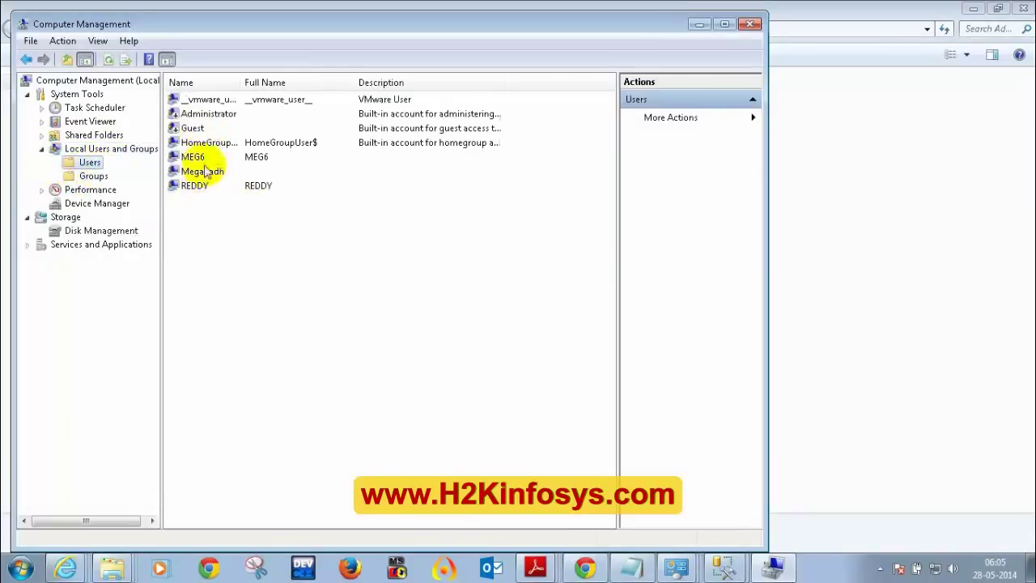
click(201, 131)
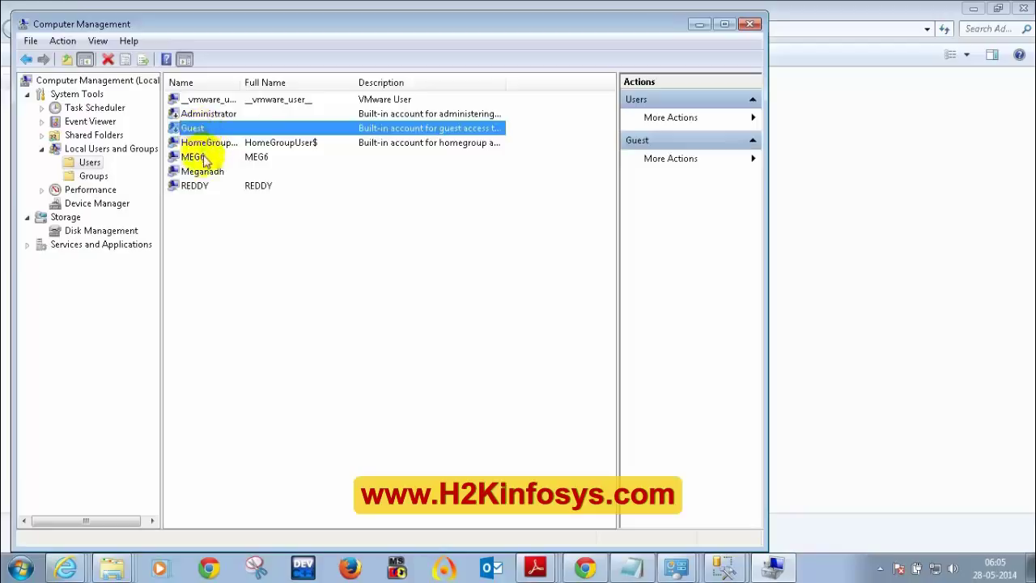
click(204, 159)
click(207, 173)
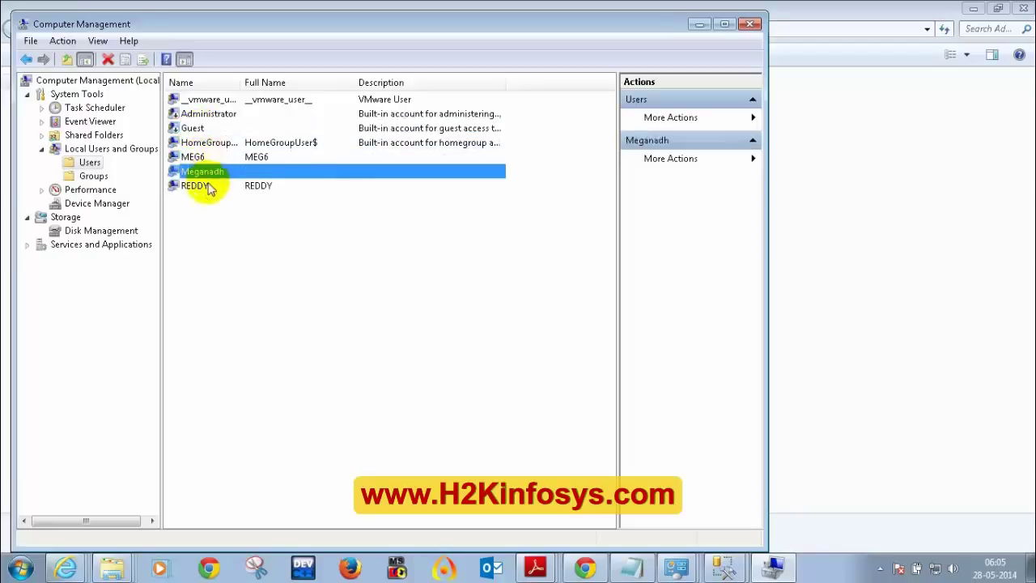
click(207, 190)
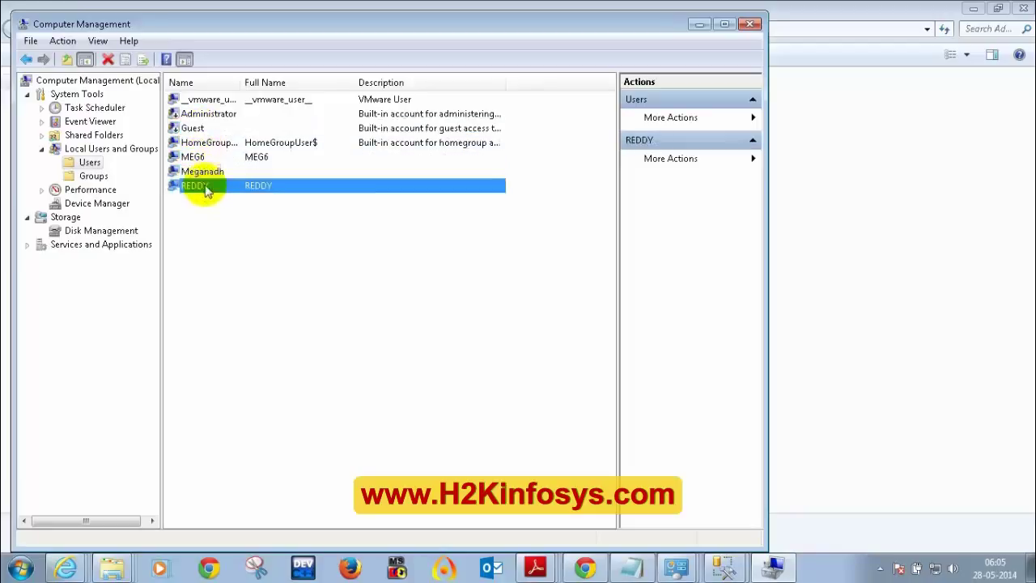
click(196, 130)
click(204, 159)
click(202, 171)
click(203, 187)
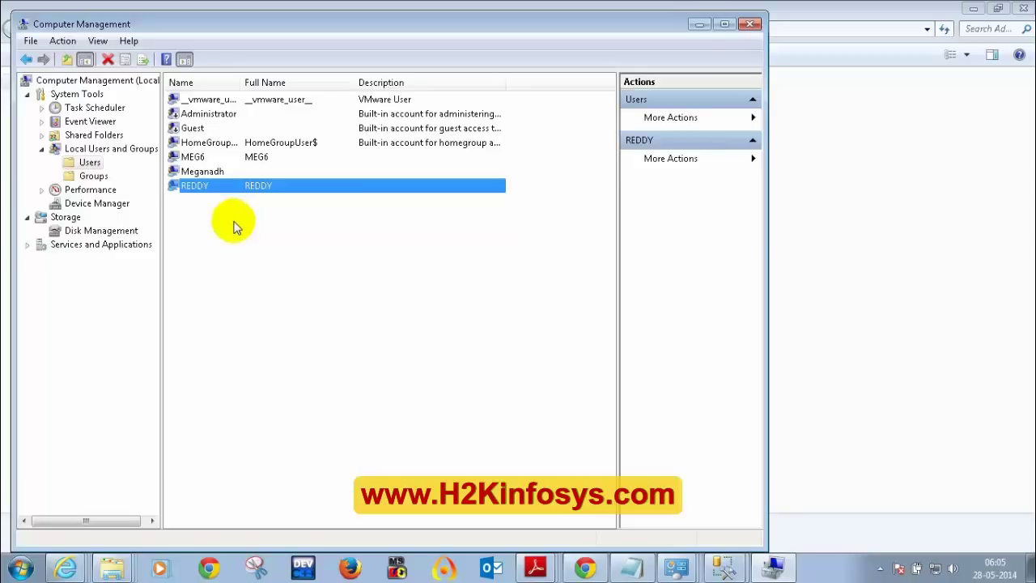
click(697, 24)
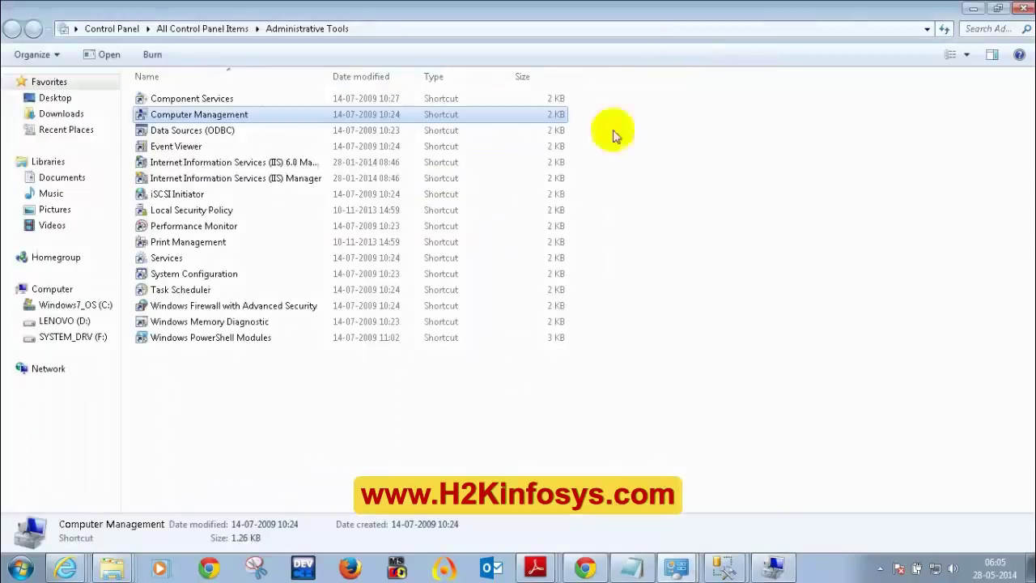
click(972, 8)
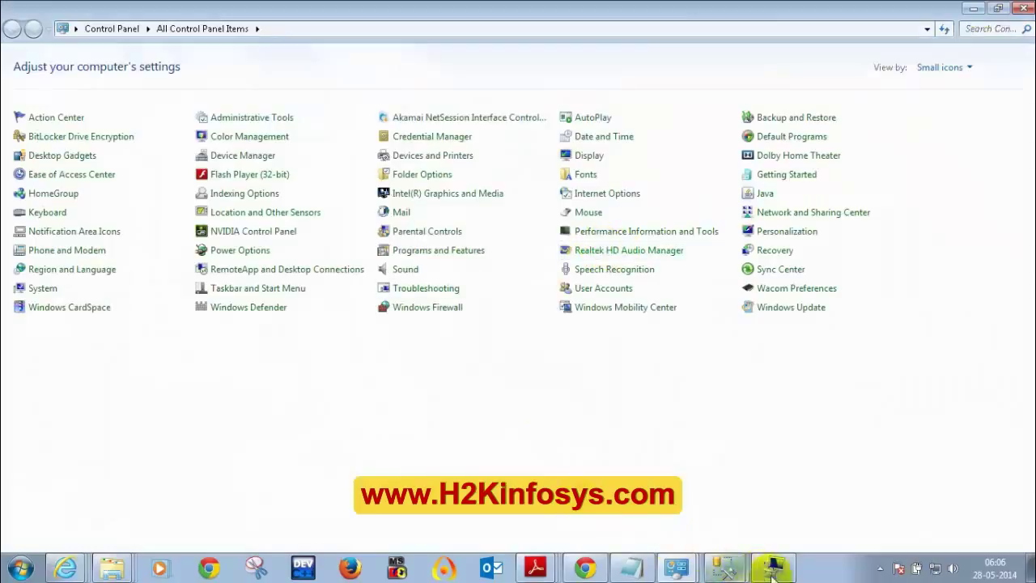
- In Login - New, choose SQL Server authentication and enter the login name 'MEG'
click(743, 557)
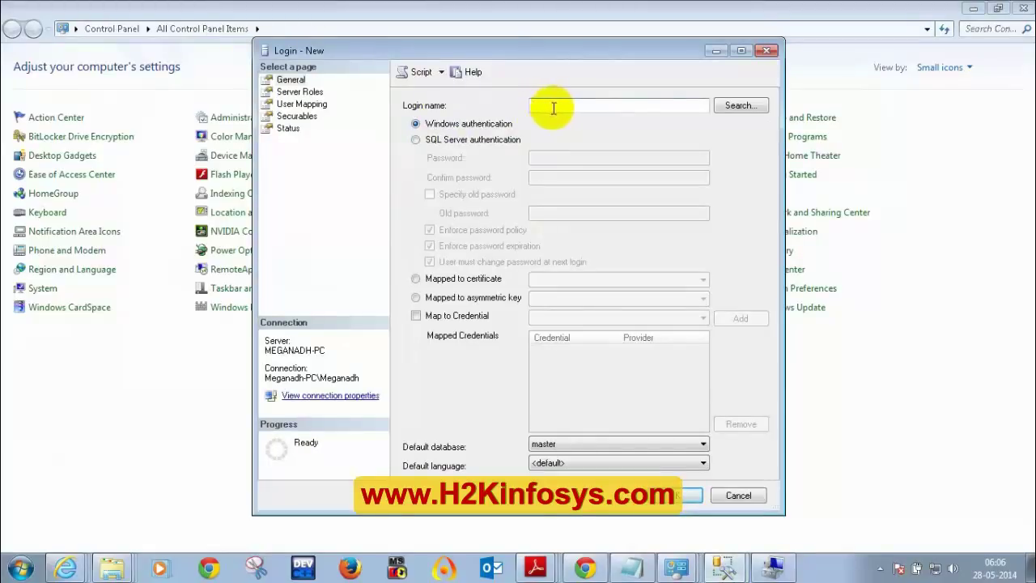
click(415, 140)
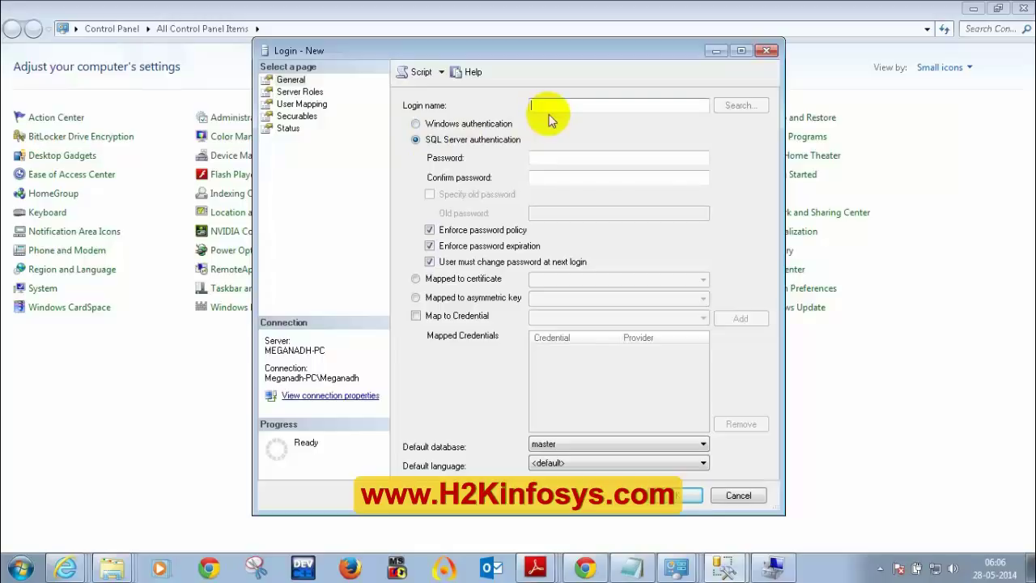
text(MEG)
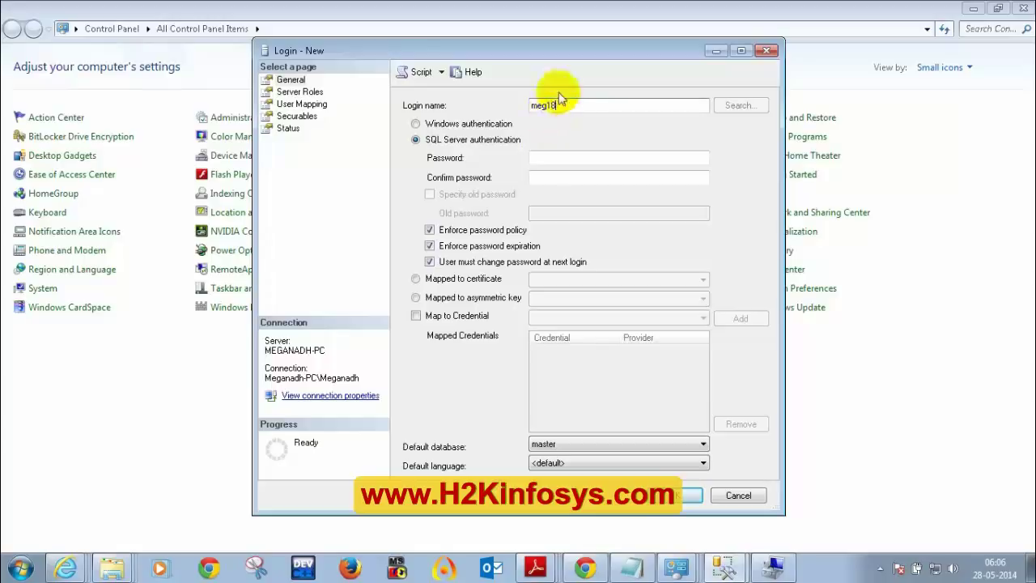
drag(567, 105, 502, 106)
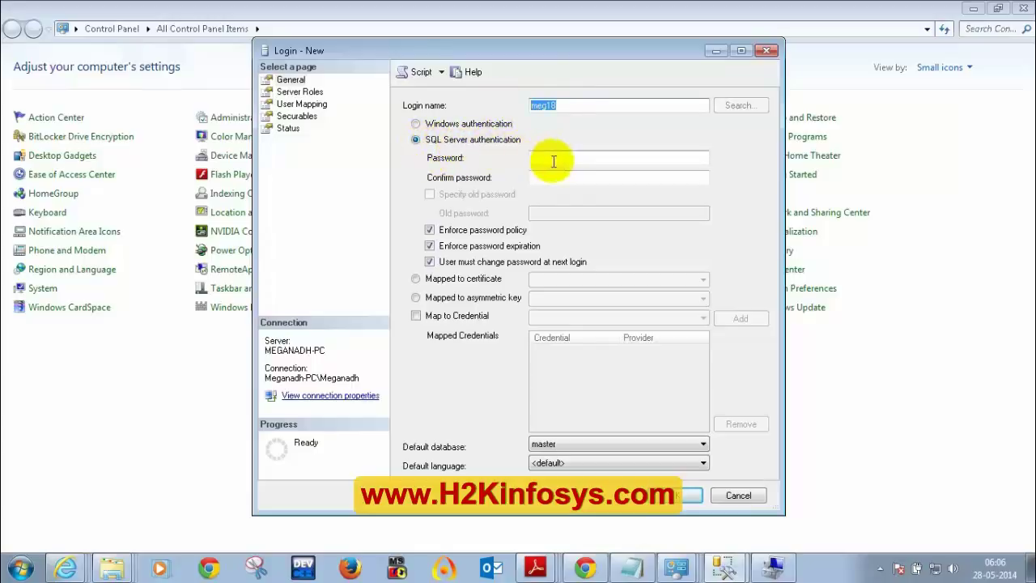
click(630, 565)
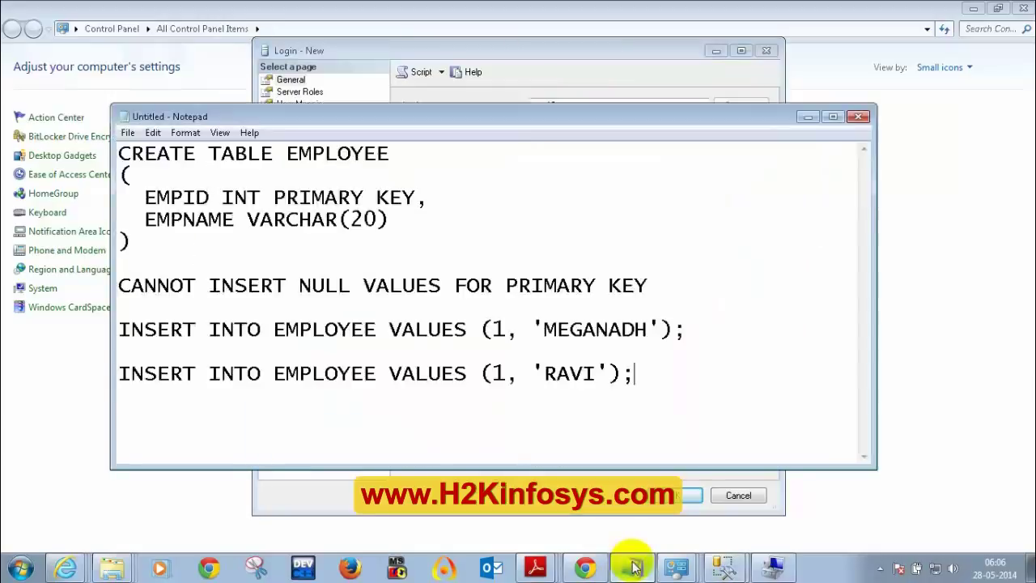
- Replace the Notepad script with the login's password text, partly uppercased, and select it for copying
click(583, 379)
key(ctrl+a)
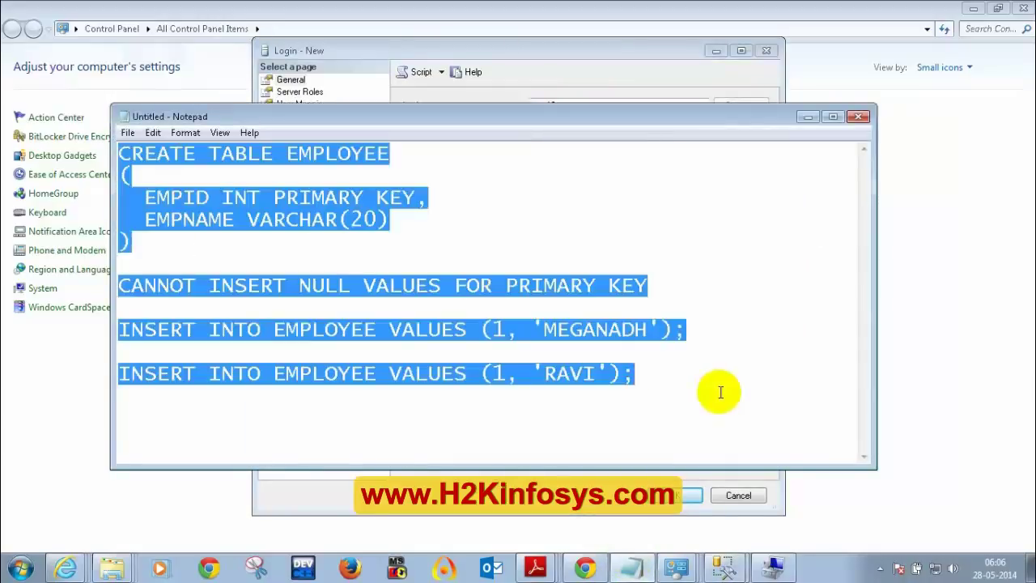
text(pwd@12345)
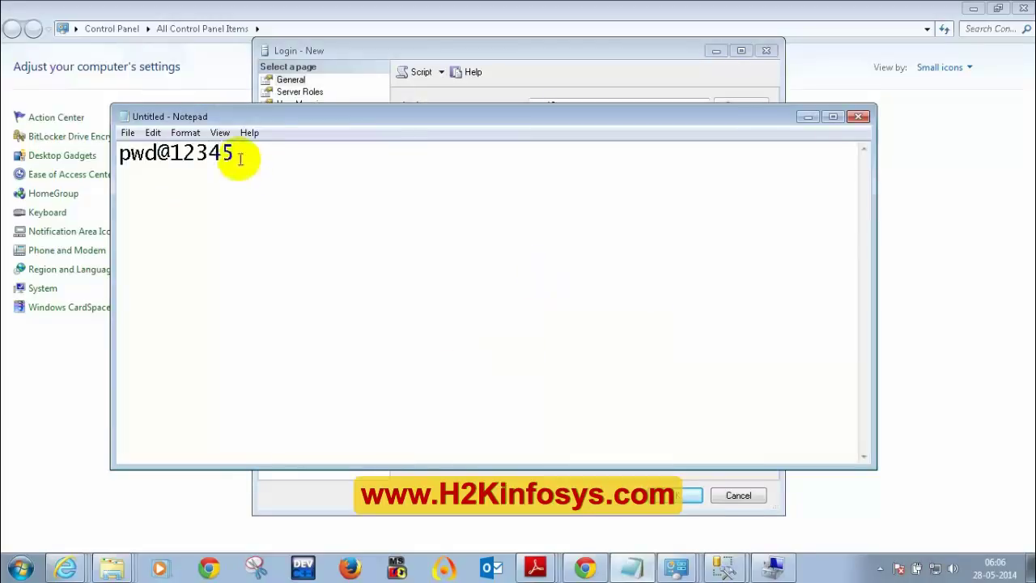
drag(236, 153, 94, 154)
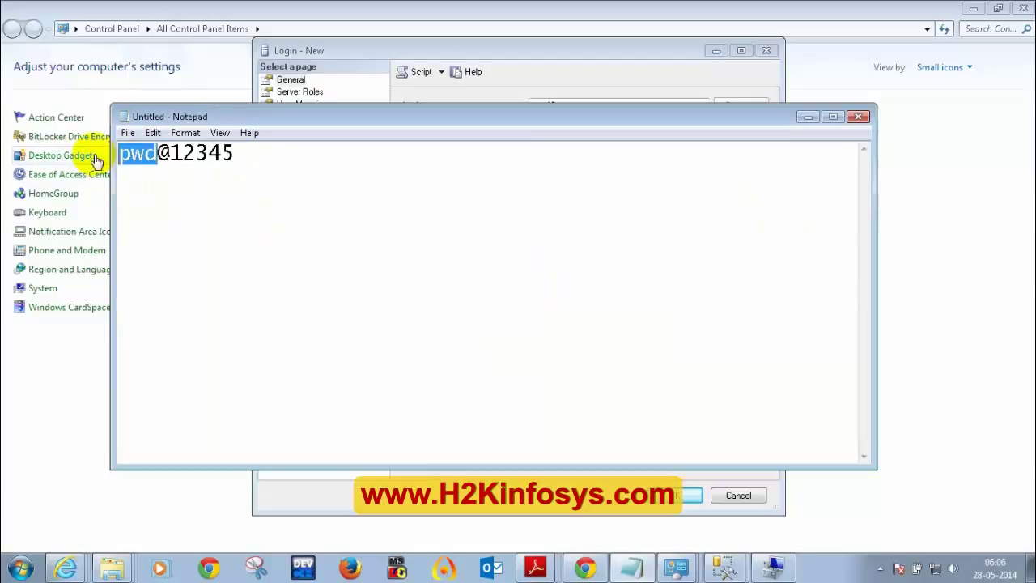
text(PWD)
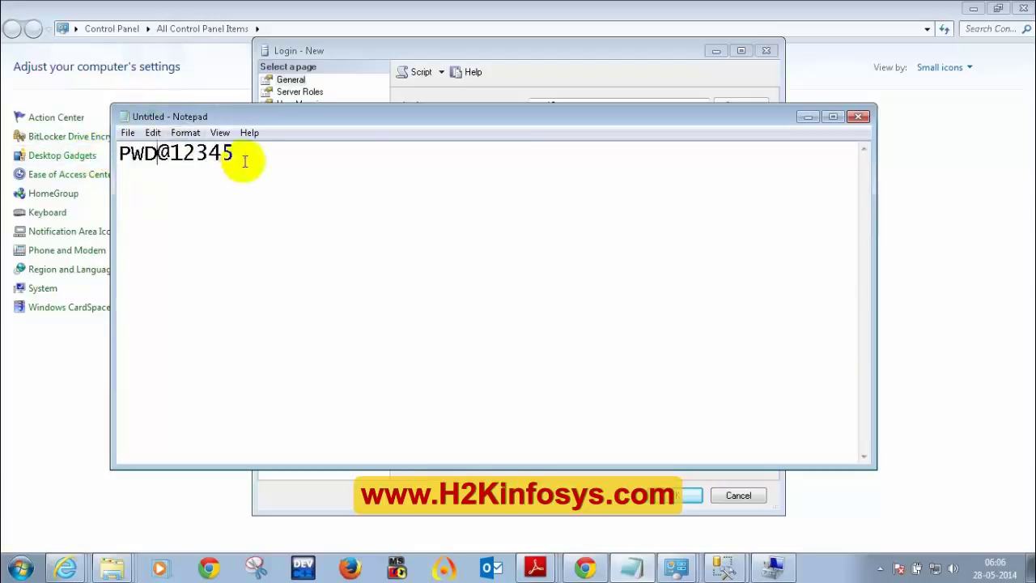
drag(244, 161, 81, 155)
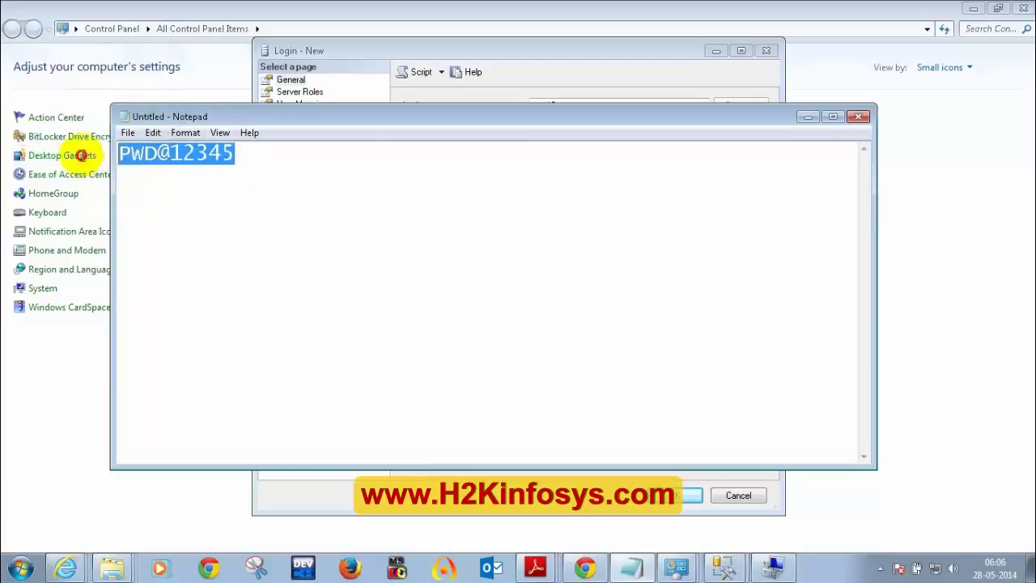
click(809, 120)
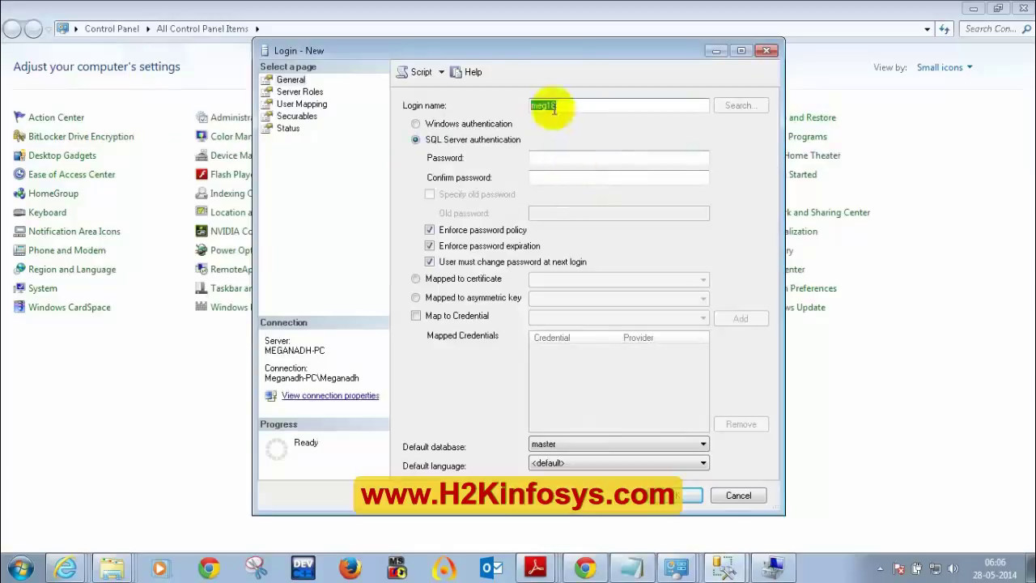
- Paste the password into both password fields, map the login to DBT24MayBatch, and review Securables and Status
key(ctrl+v)
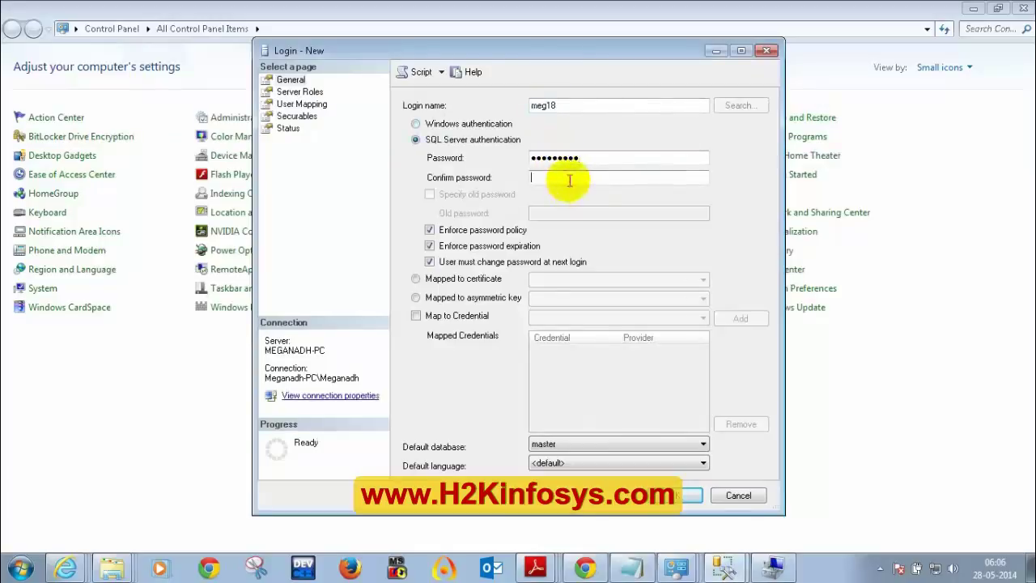
key(ctrl+v)
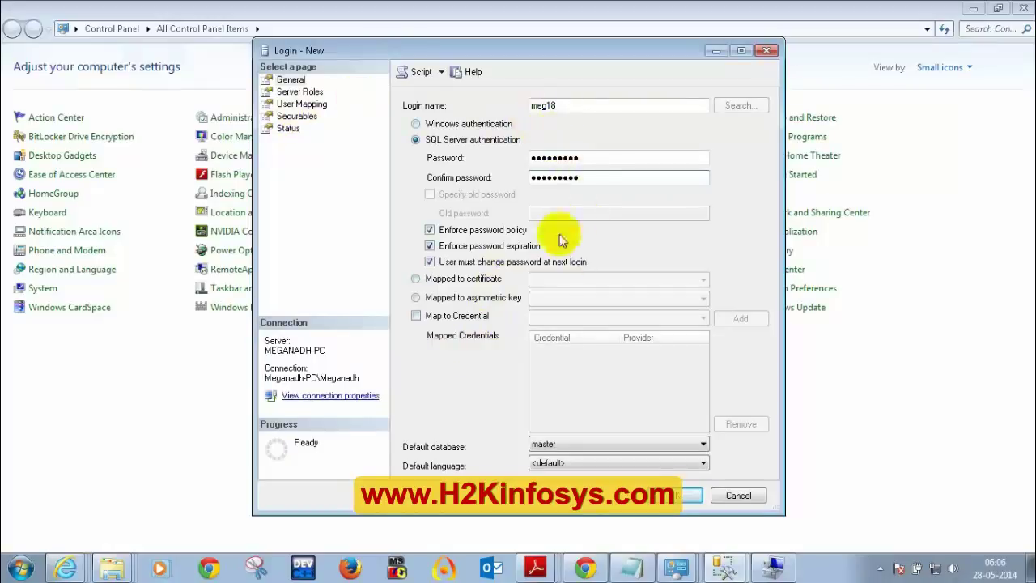
click(296, 92)
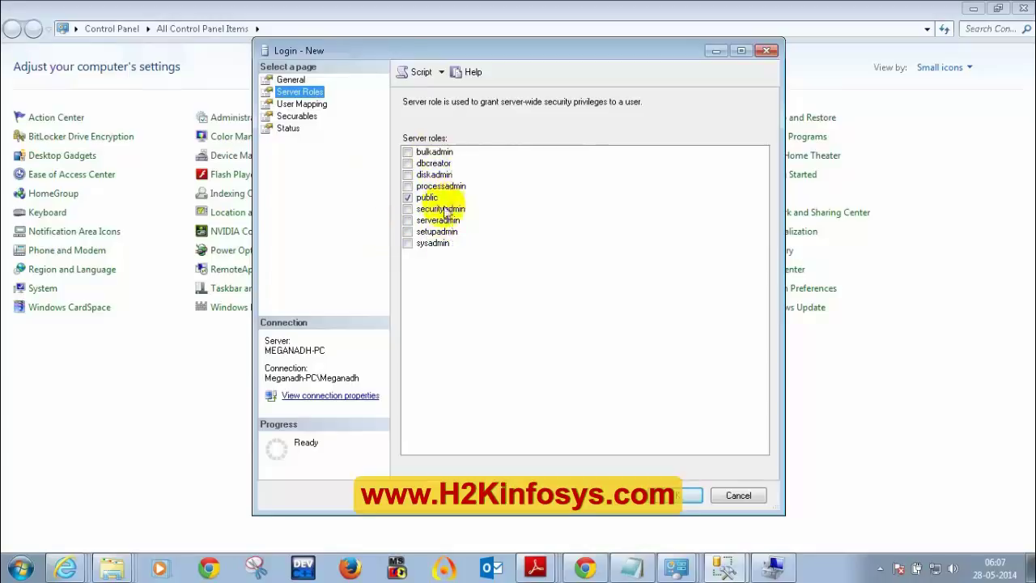
click(301, 104)
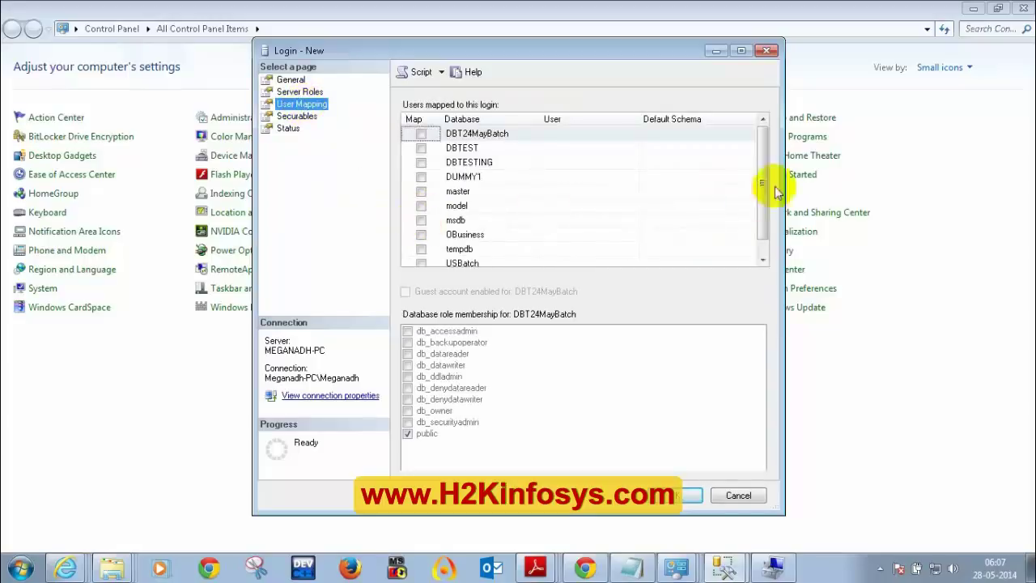
drag(763, 185, 763, 157)
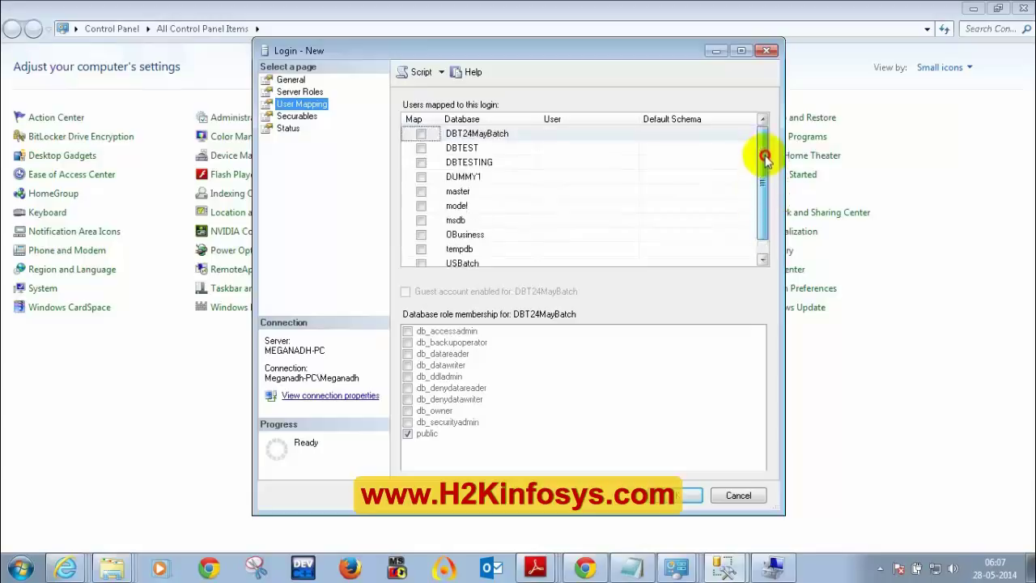
click(421, 134)
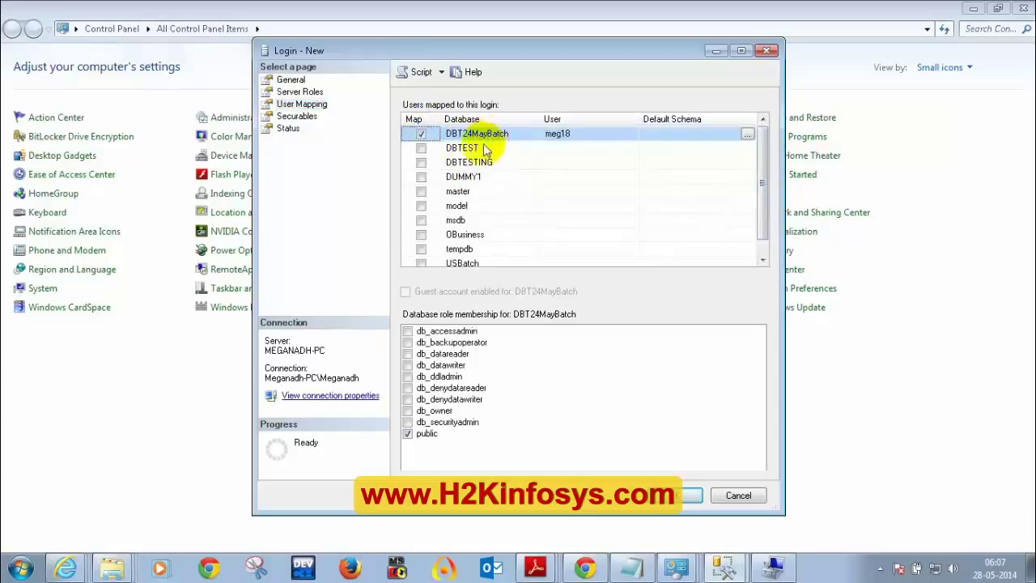
click(295, 117)
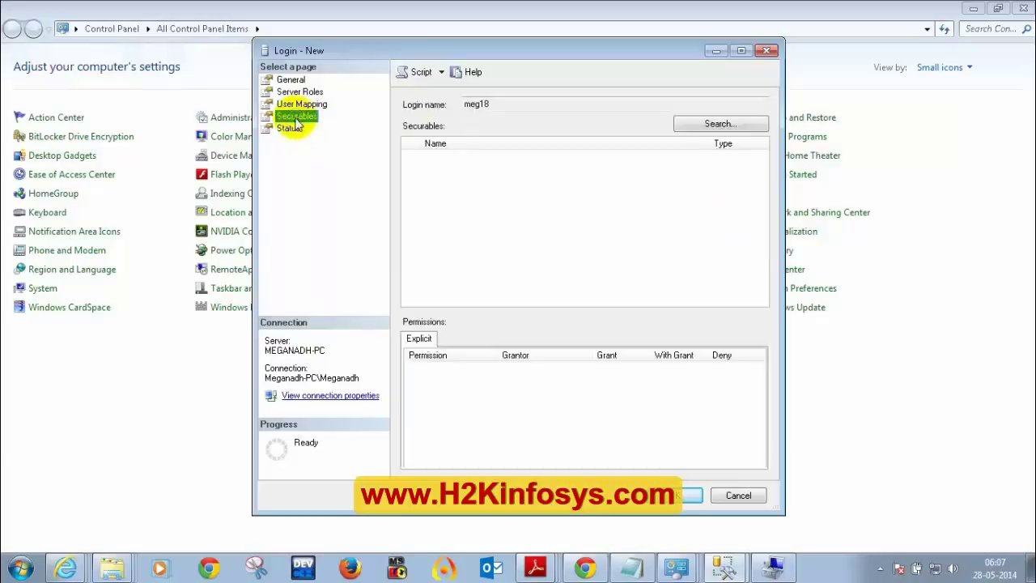
click(289, 128)
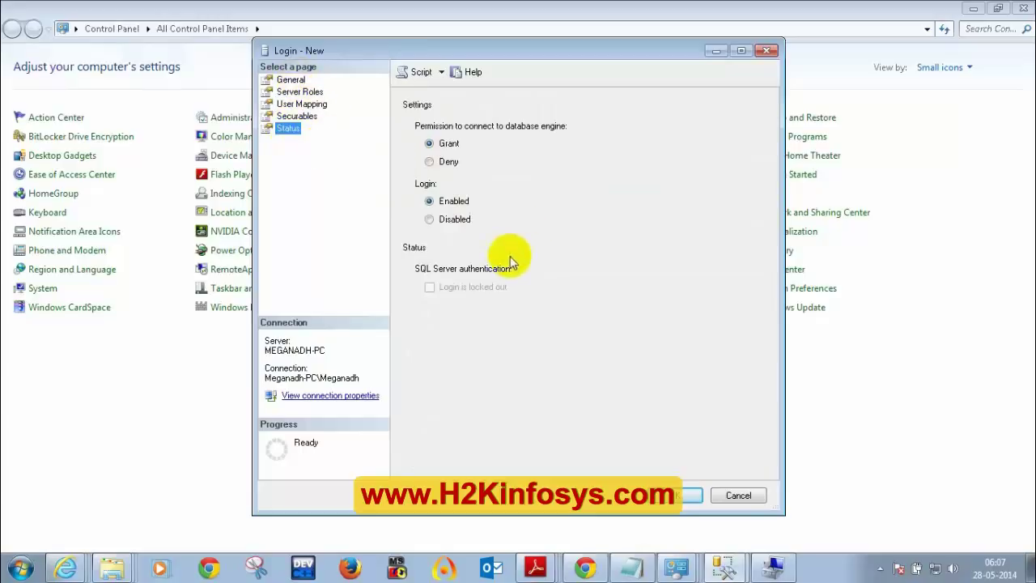
- Cancel the unfinished login and start a new login from Security > Logins
click(736, 496)
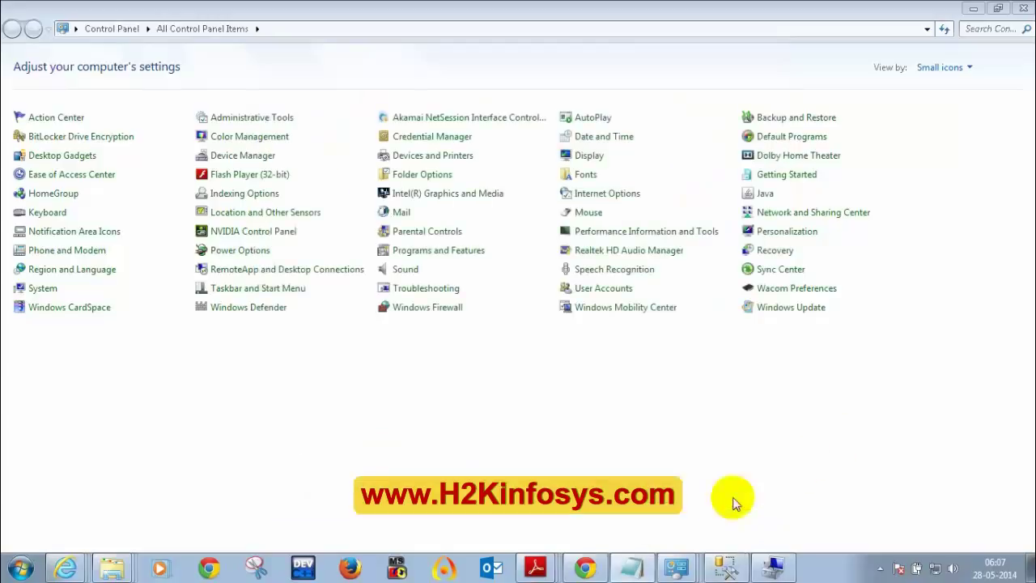
click(725, 567)
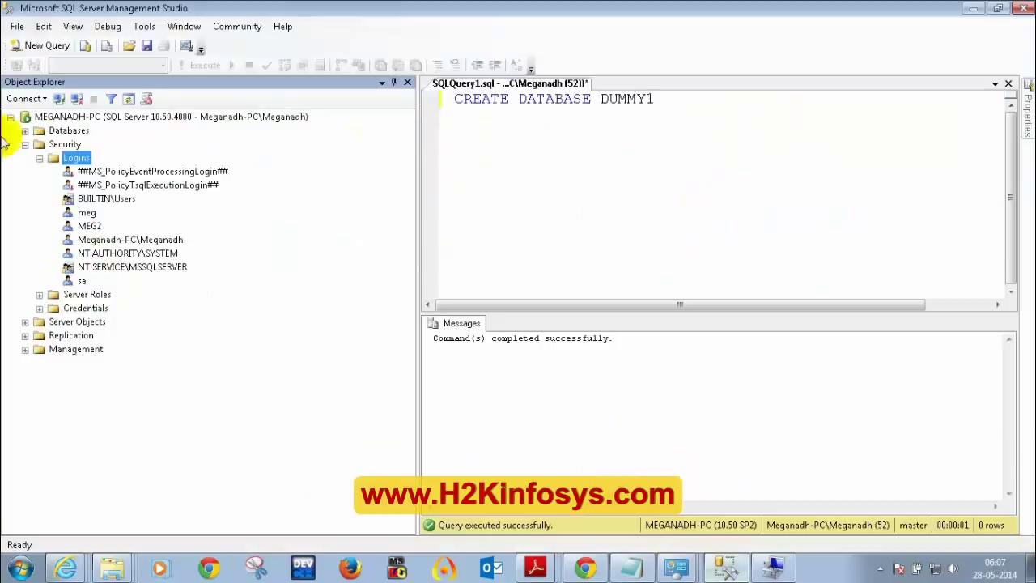
click(39, 158)
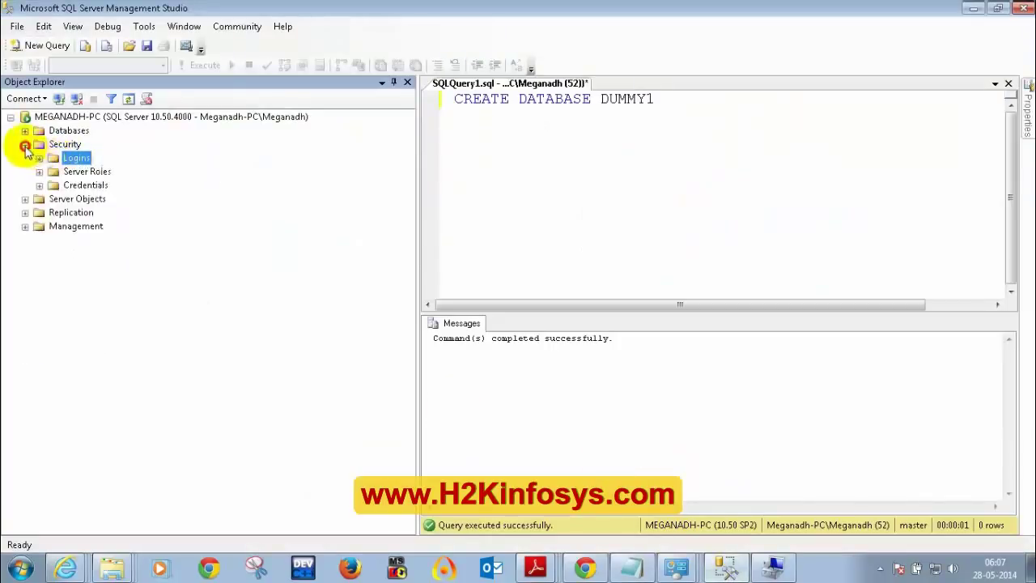
click(25, 144)
click(25, 144)
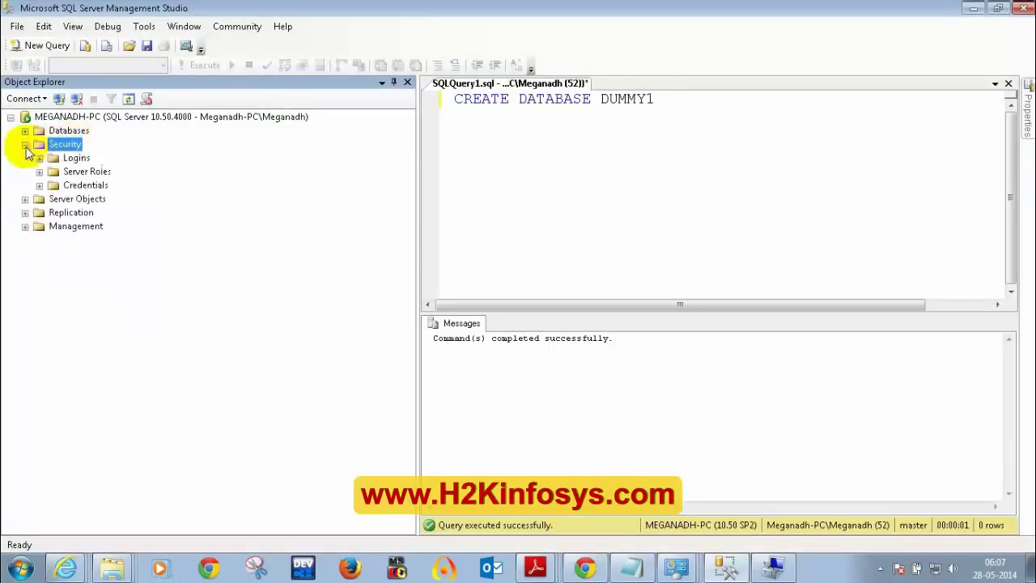
right_click(73, 159)
click(71, 158)
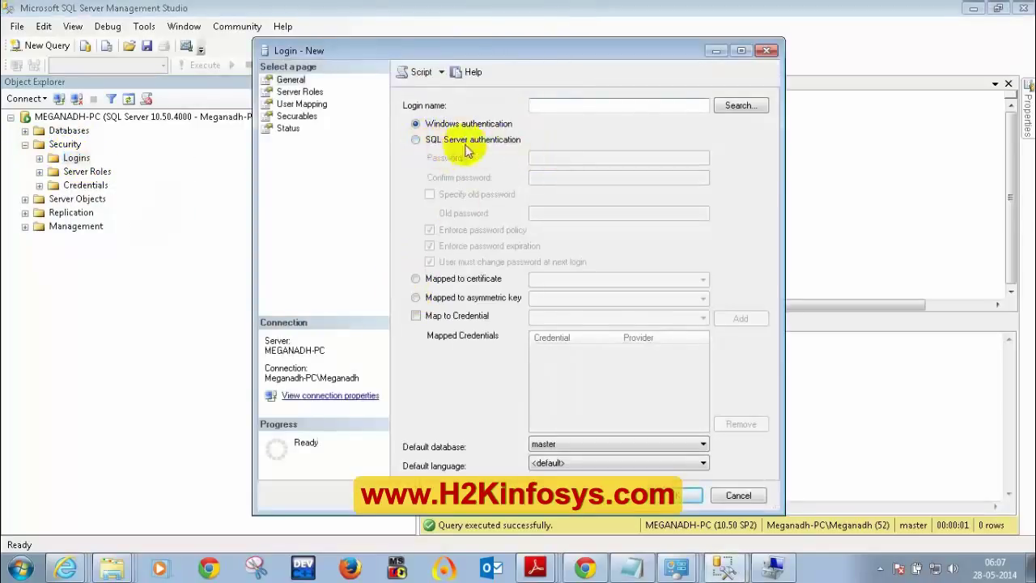
- Create SQL Server-authenticated login MEG18 with a confirmed password, mapped to DBT24MayBatch
click(416, 141)
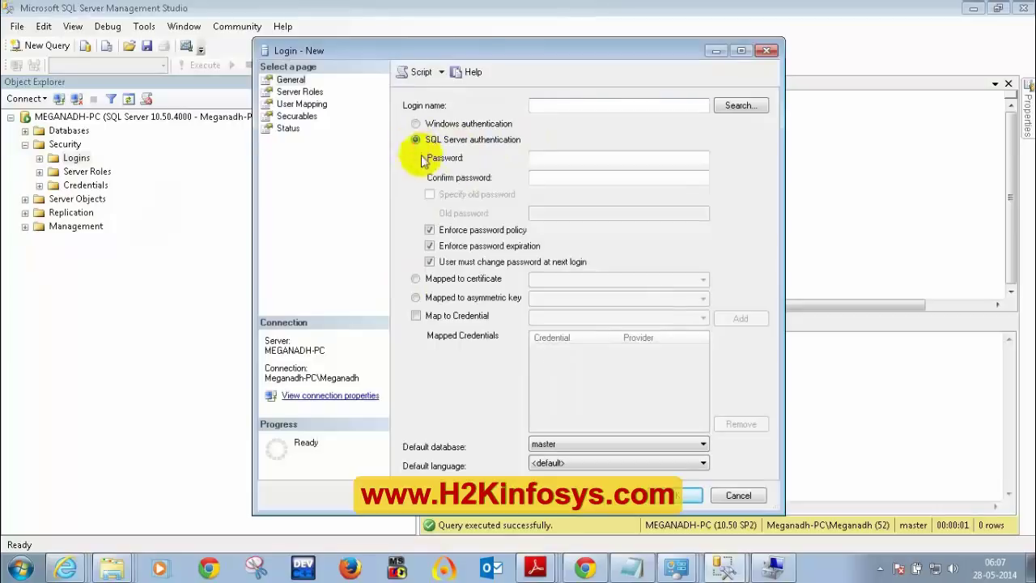
click(557, 110)
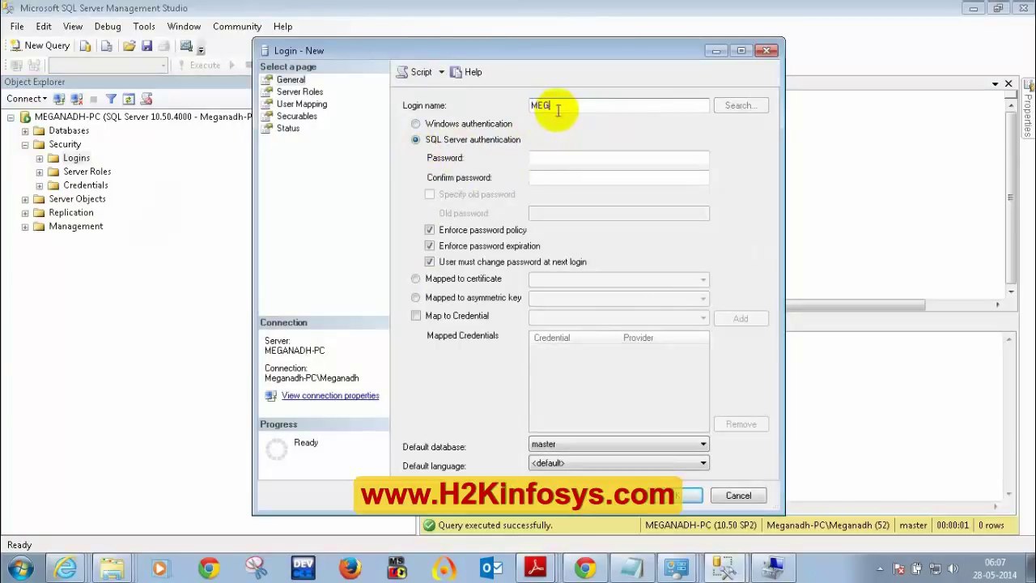
text(*********)
click(566, 176)
text(*********)
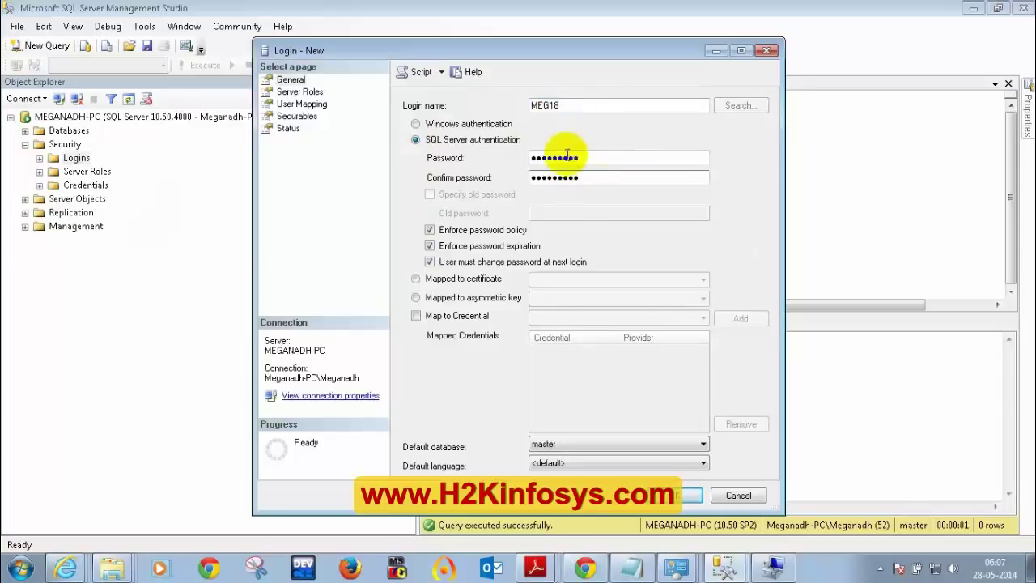
click(299, 92)
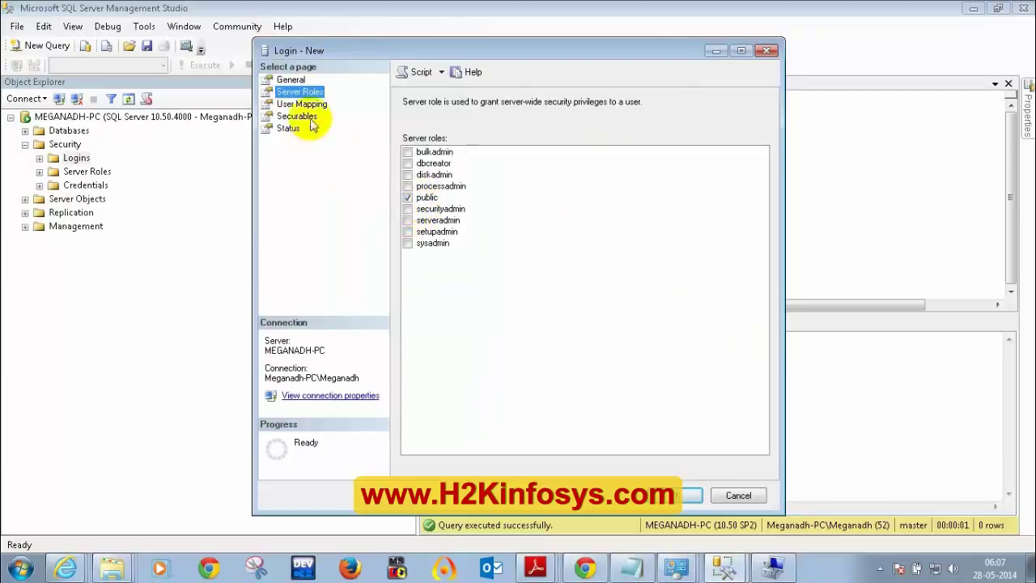
click(306, 104)
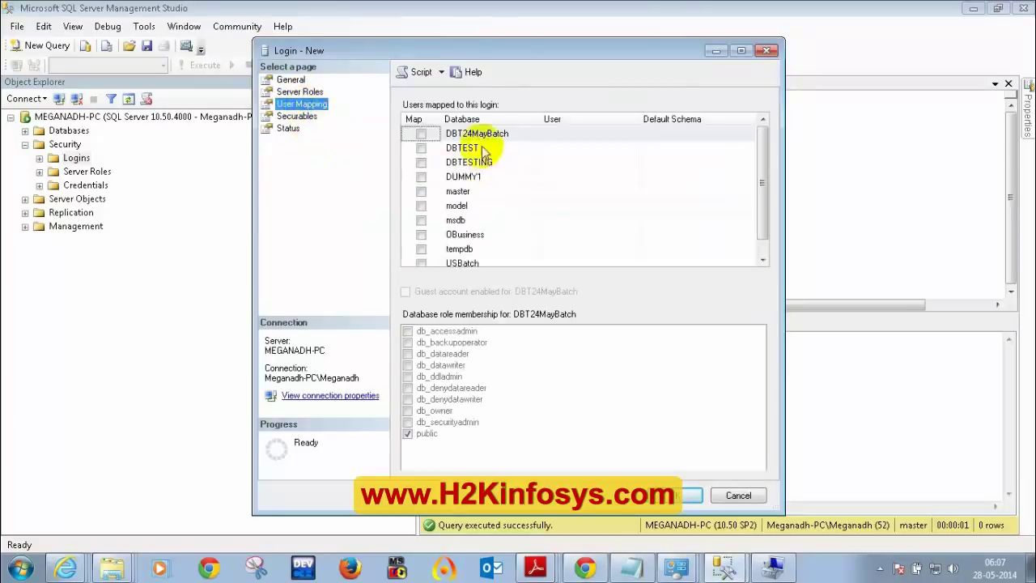
click(421, 134)
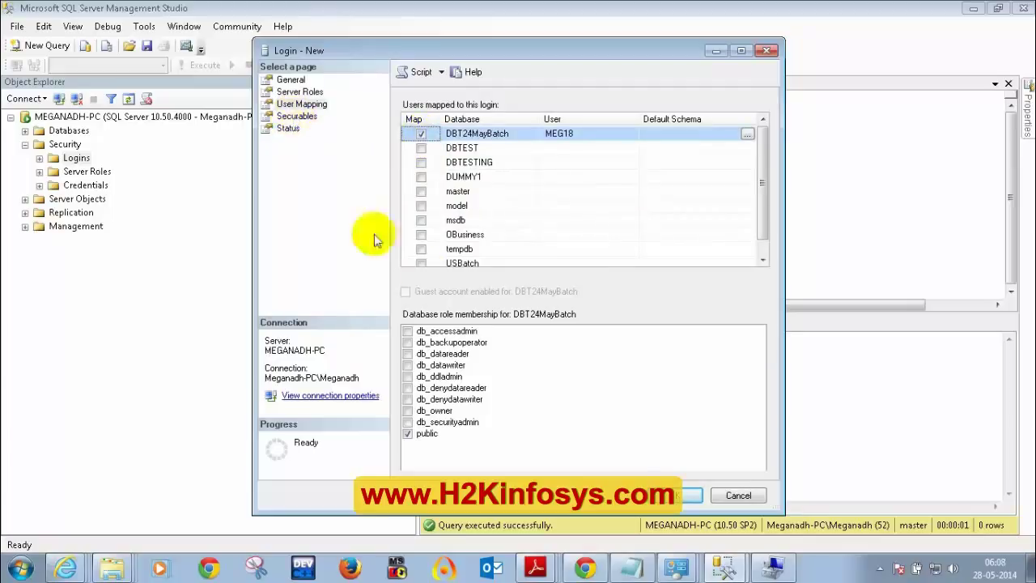
click(679, 494)
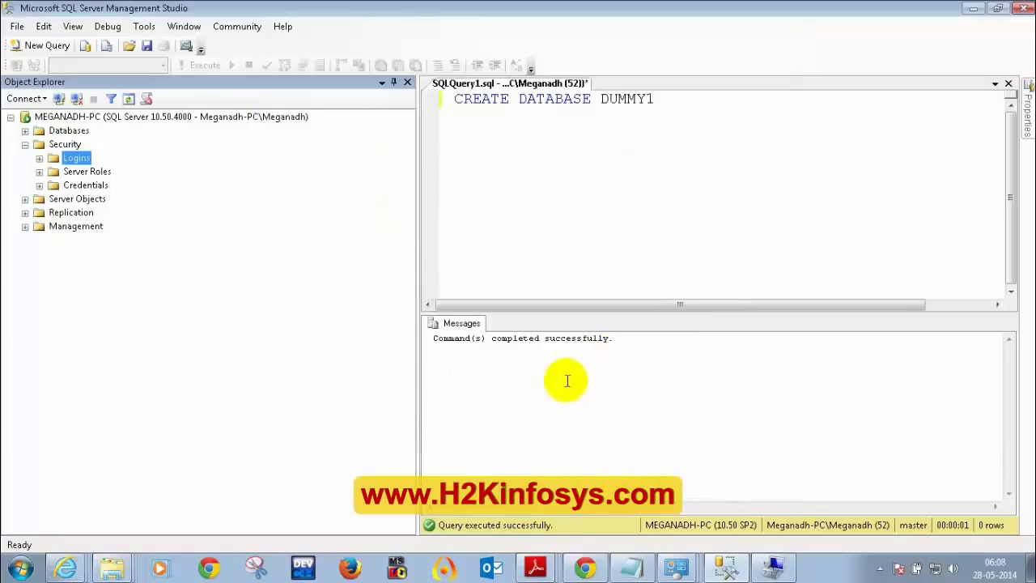
- Minimize Management Studio and Control Panel, then scroll All Programs to the Microsoft SQL Server folders
click(971, 10)
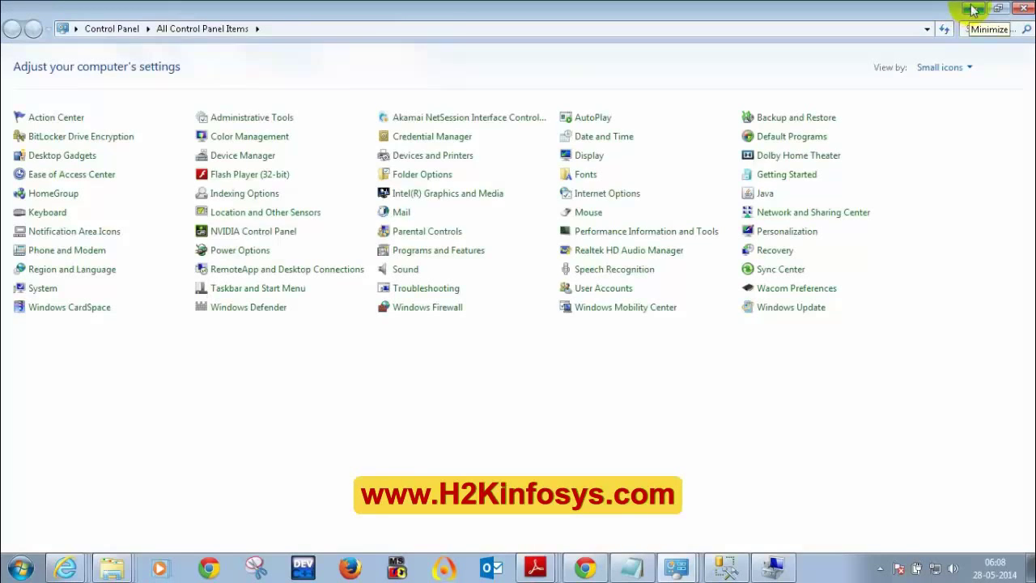
click(975, 10)
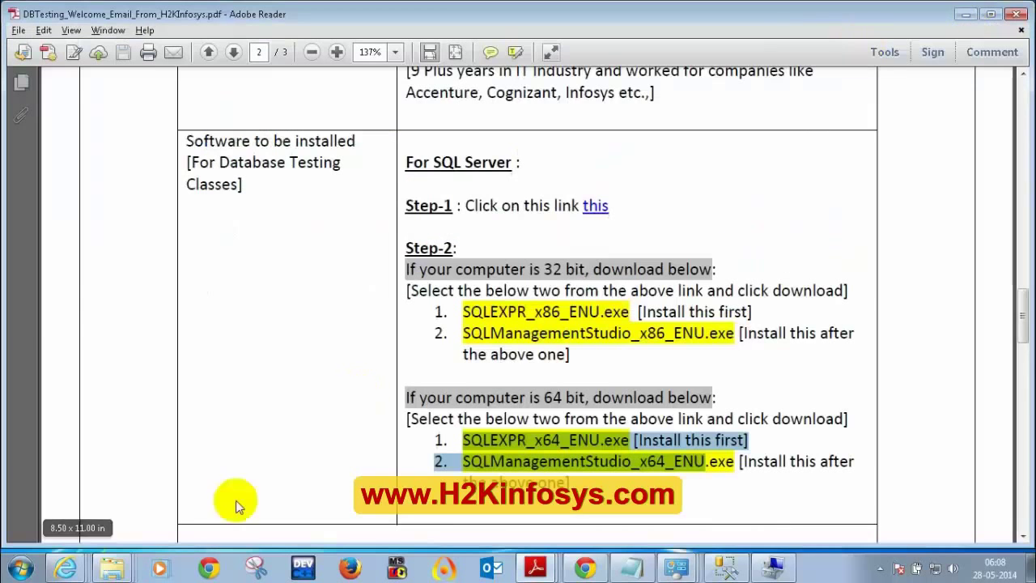
click(22, 569)
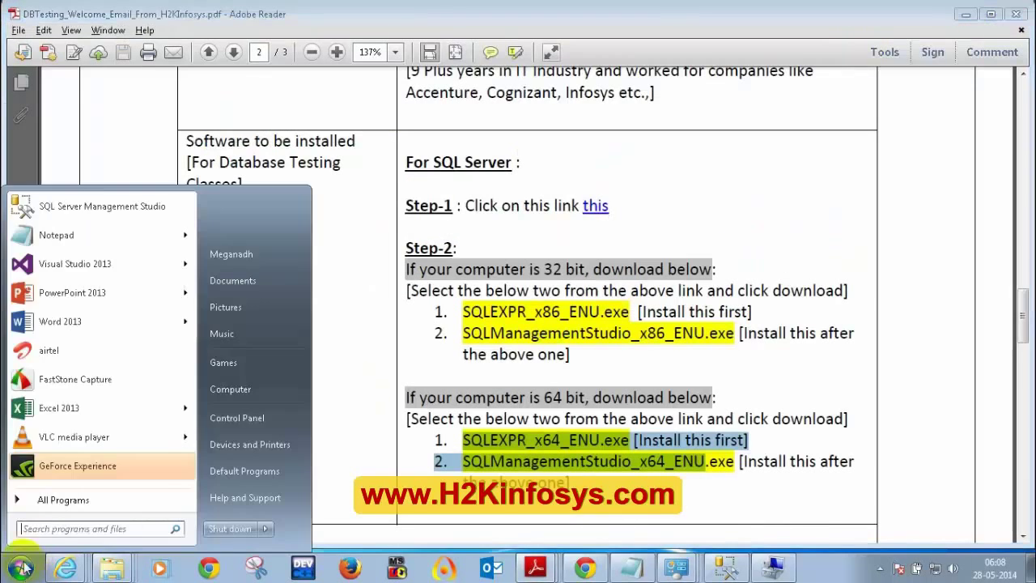
click(46, 497)
scroll(81, 432, down, 5)
scroll(80, 428, down, 4)
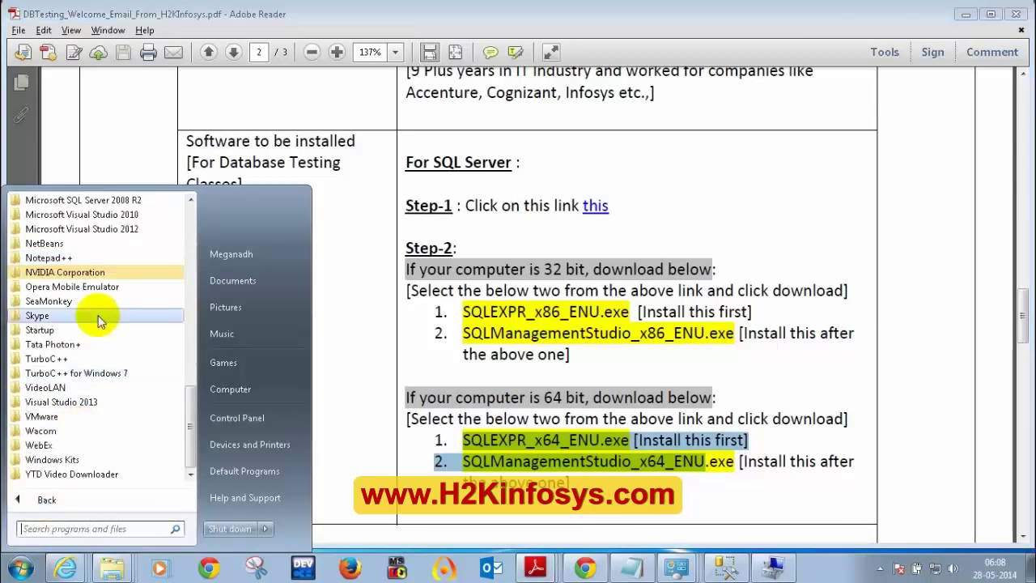
scroll(99, 316, up, 6)
scroll(97, 357, down, 1)
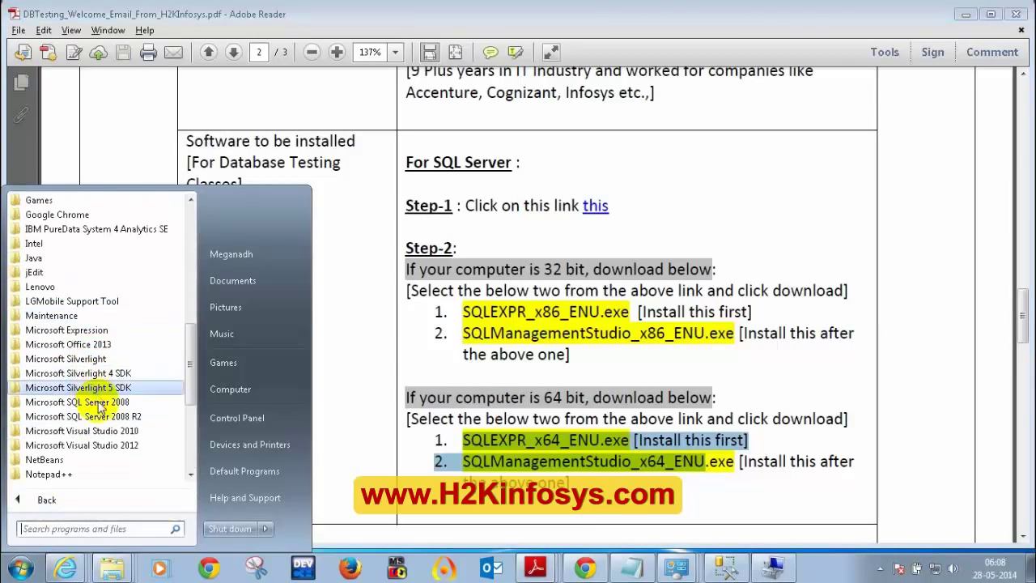
- Launch Management Studio from the SQL Server 2008 R2 folder and choose SQL Server Authentication
click(107, 418)
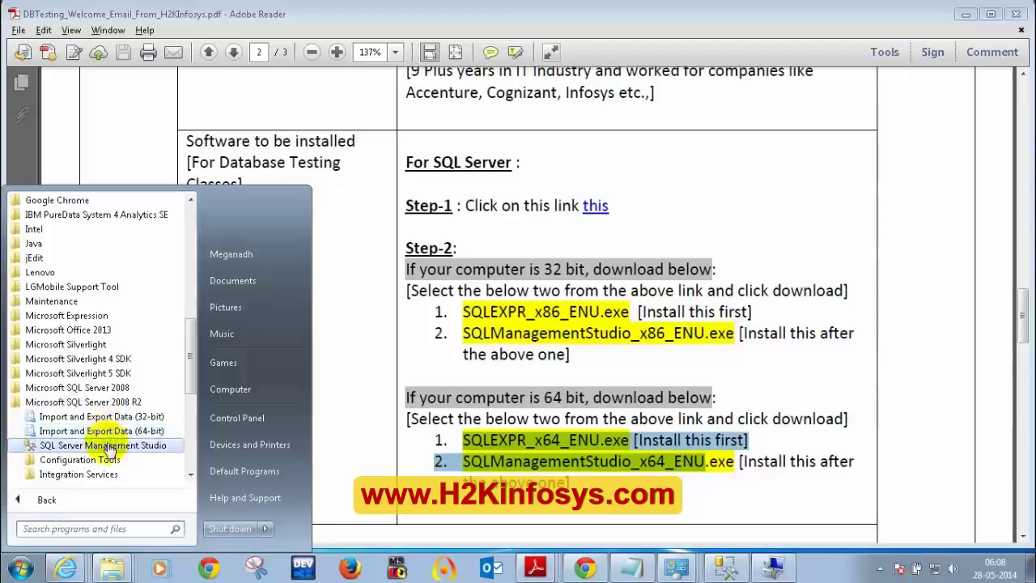
click(108, 443)
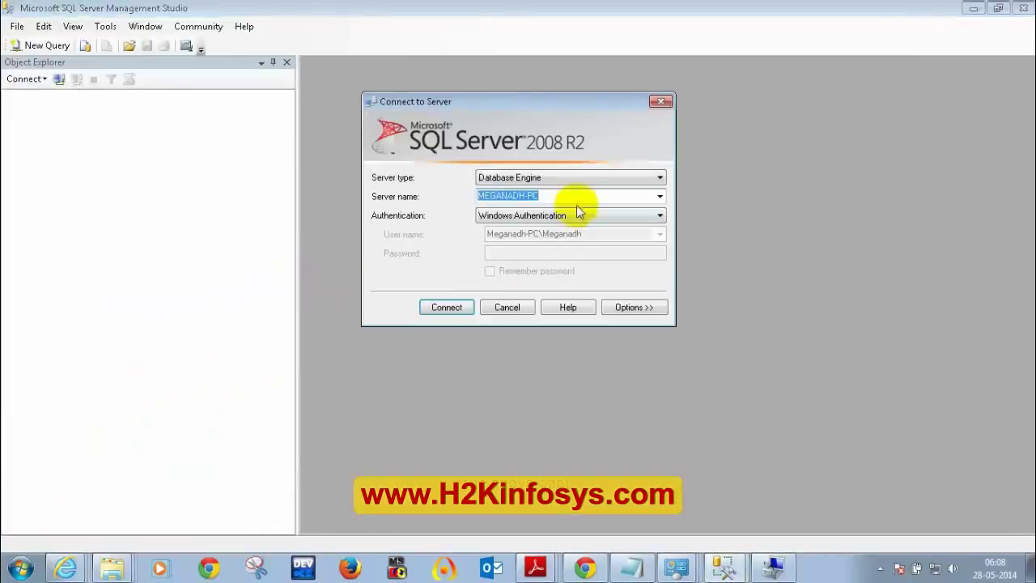
click(518, 217)
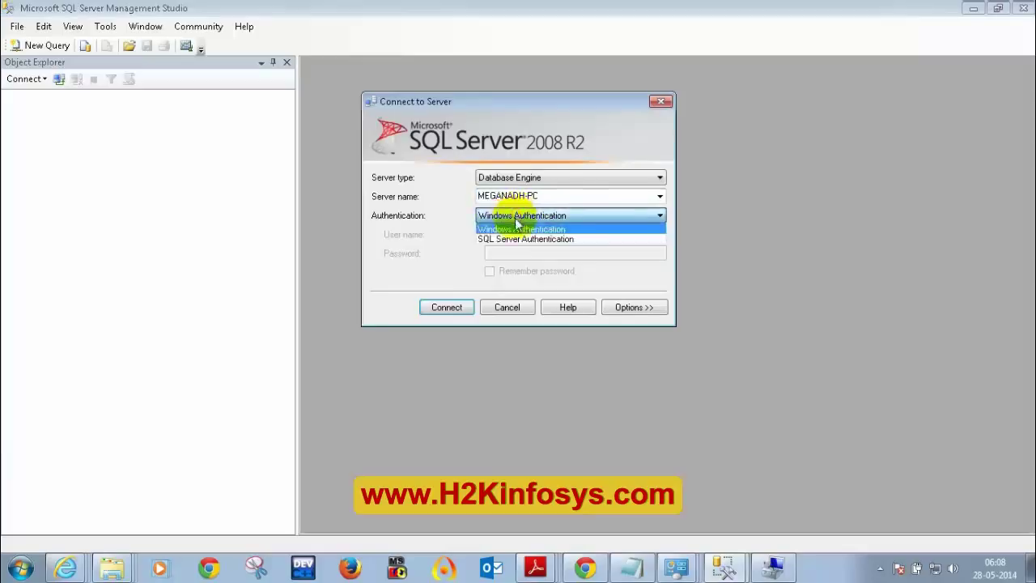
click(520, 235)
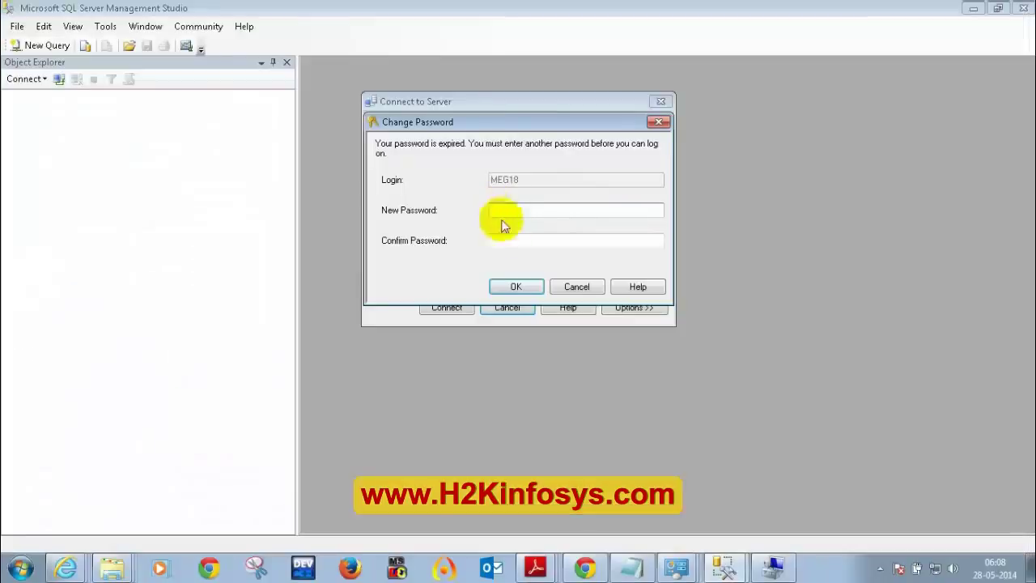
- In Notepad, paste a copy of the saved password on a new line and select it
click(627, 564)
click(256, 157)
drag(256, 157, 103, 168)
key(ctrl+c)
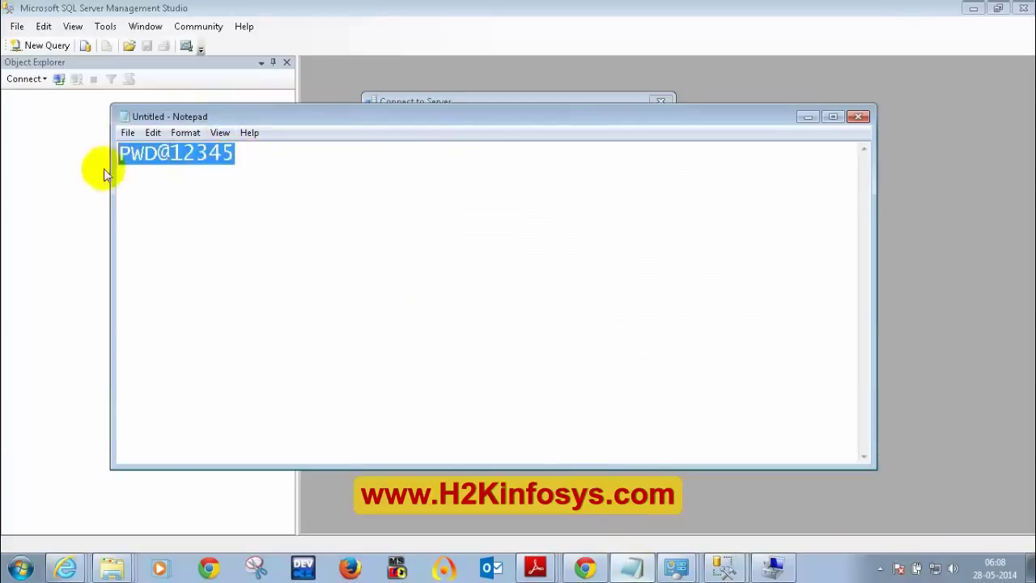
click(265, 169)
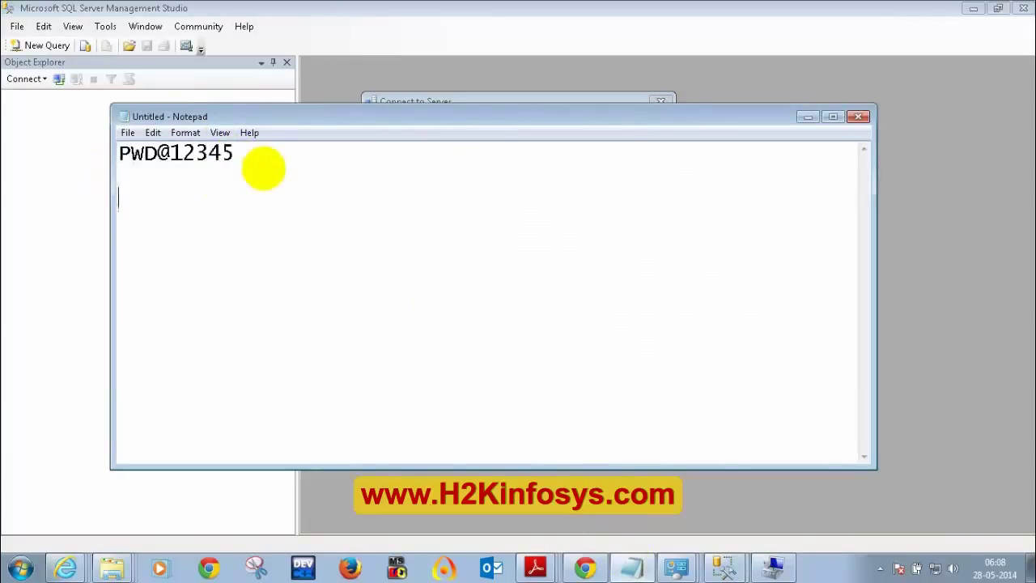
key(Return)
key(ctrl+v)
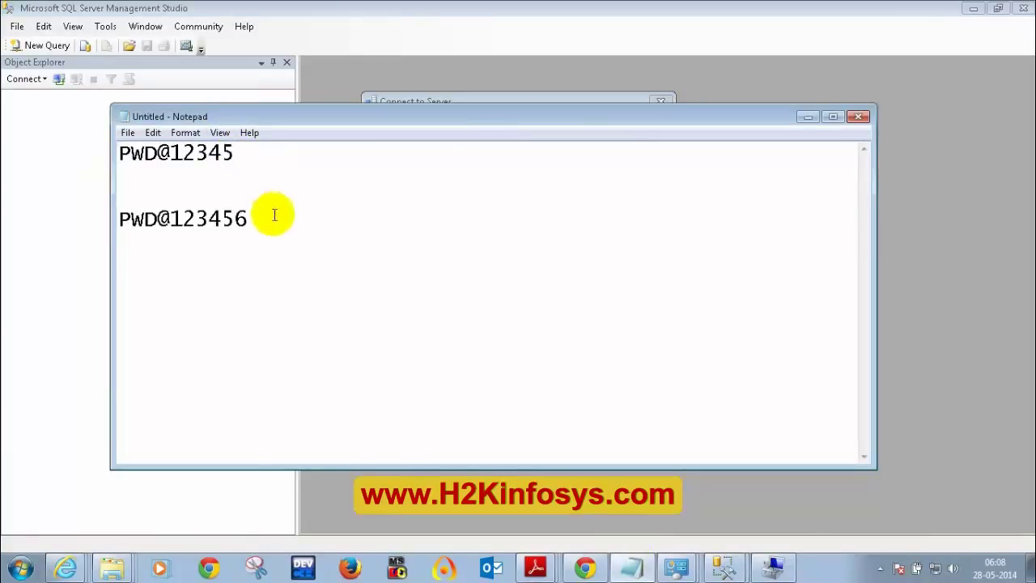
drag(273, 216, 97, 226)
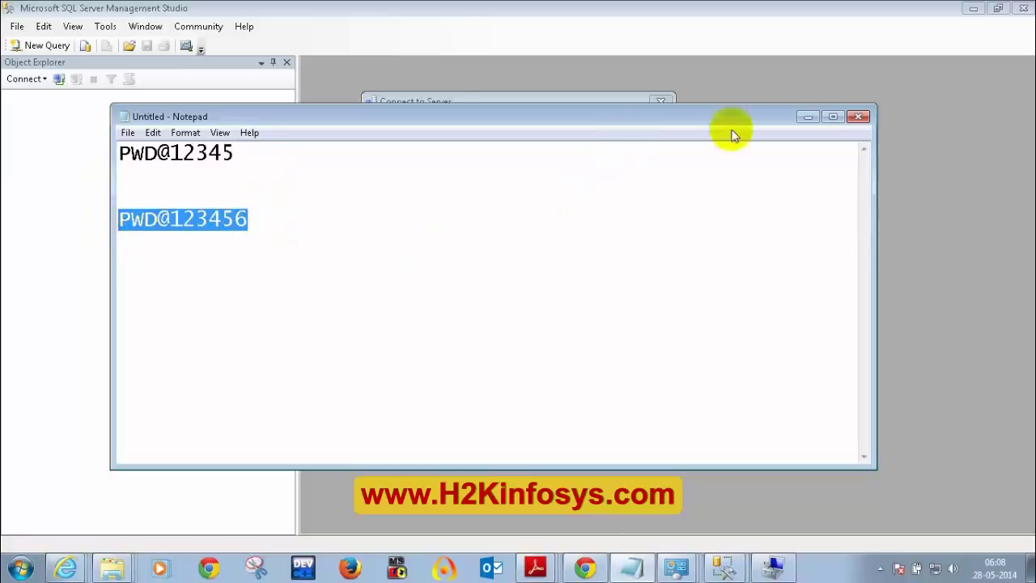
click(809, 120)
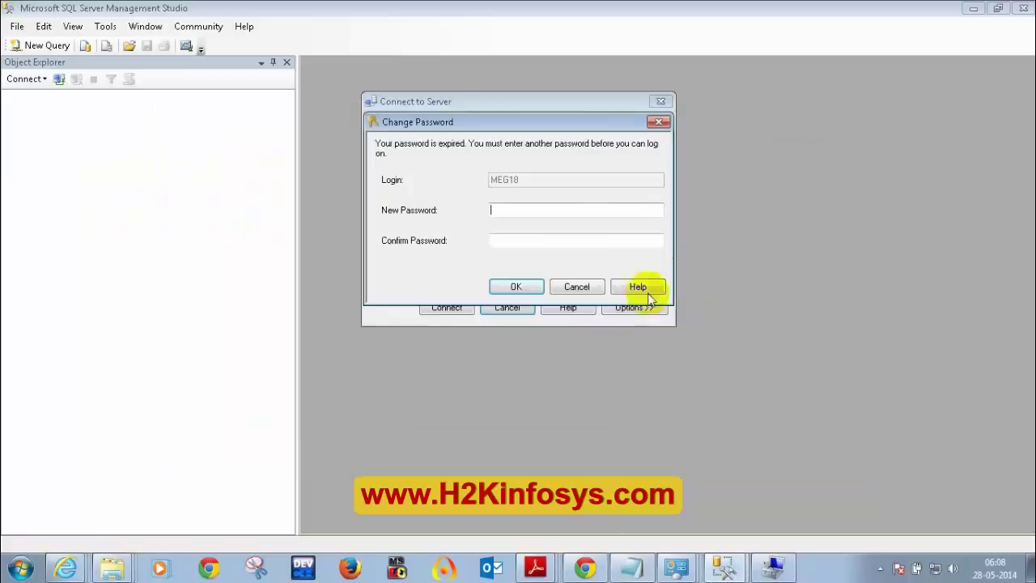
- Paste the new password into Confirm Password and connect as MEG18
click(556, 240)
key(ctrl+v)
click(518, 285)
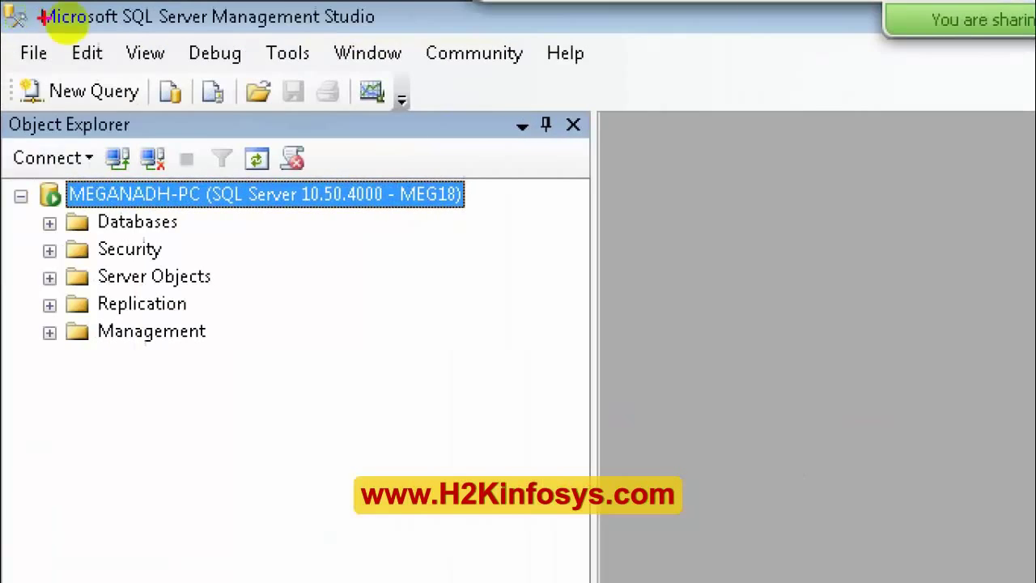
- As MEG18, try opening DBTESTING, dismiss the not-accessible error, and expand DBT24MayBatch
mouse_move(395, 166)
mouse_down()
mouse_move(441, 258)
mouse_move(381, 174)
mouse_move(396, 162)
mouse_up()
key(Escape)
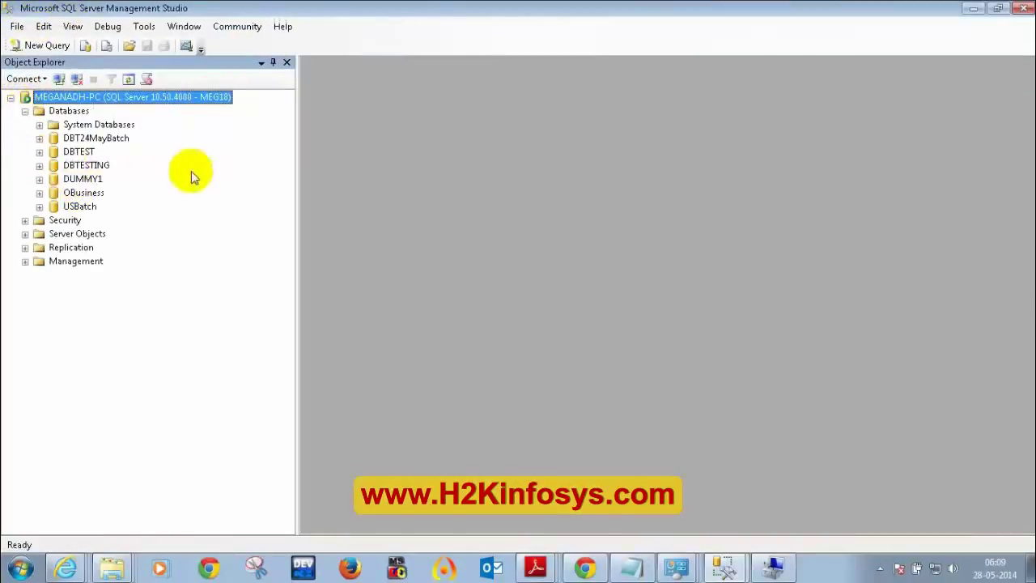
click(101, 140)
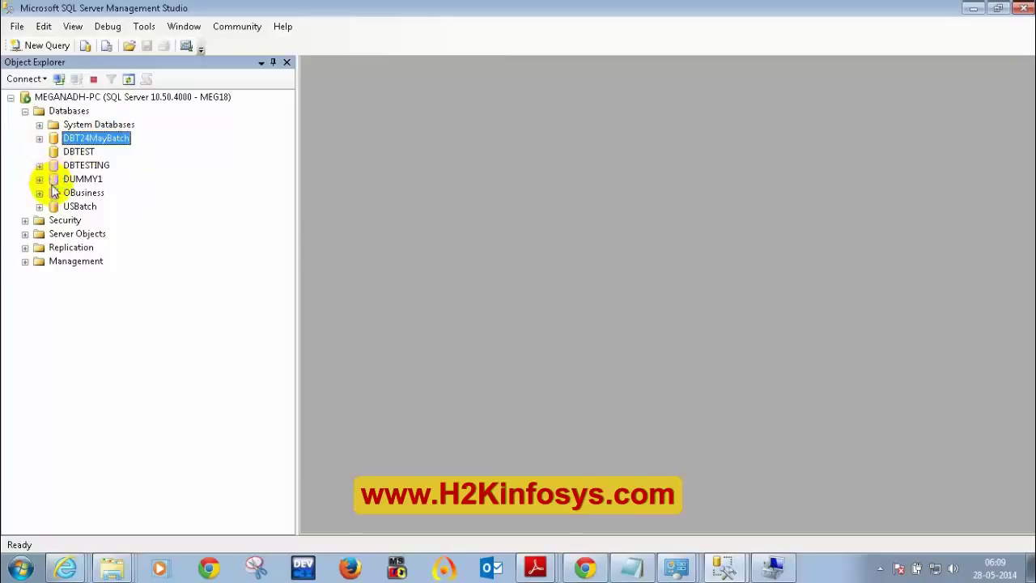
click(721, 315)
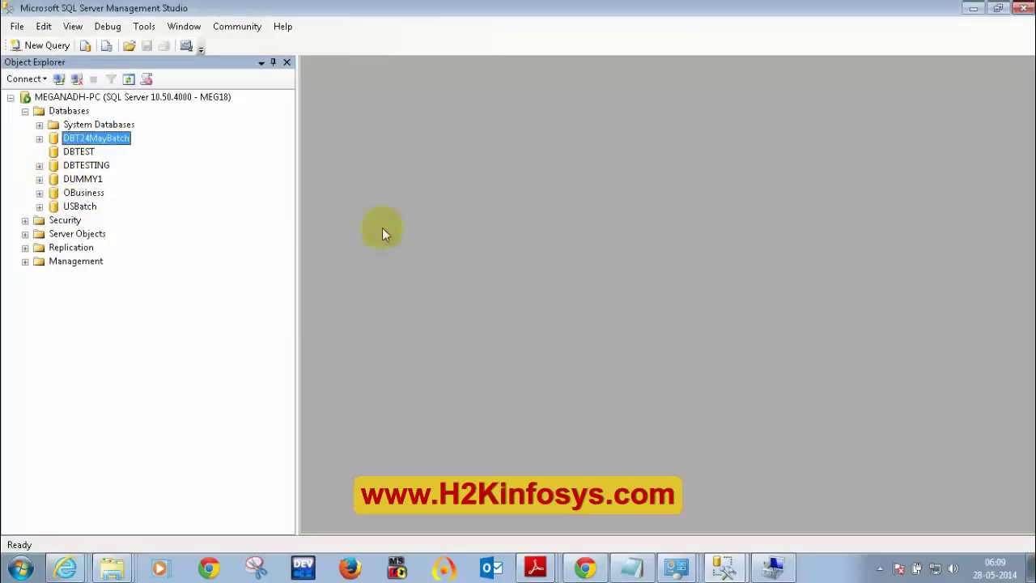
click(39, 165)
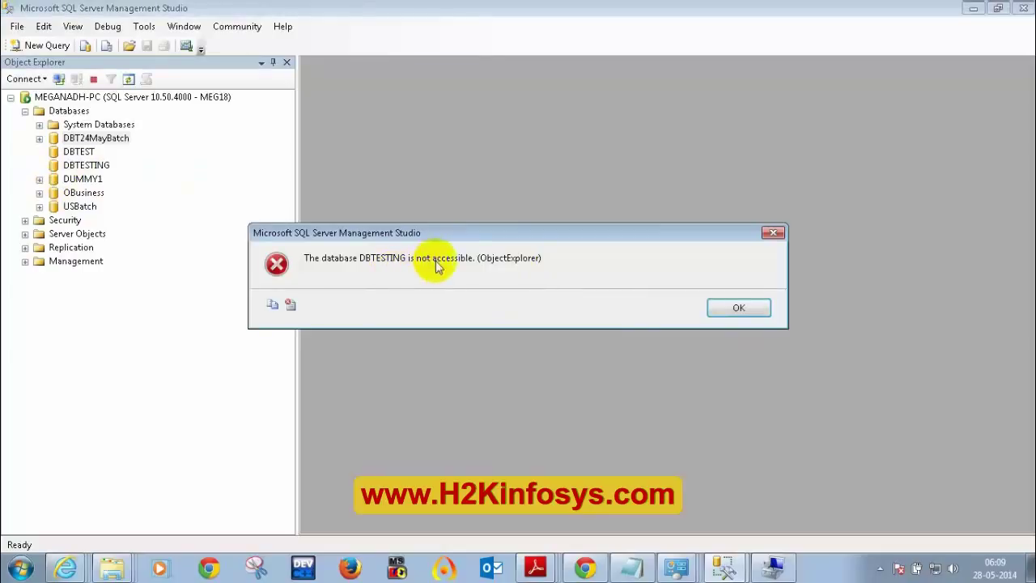
click(723, 311)
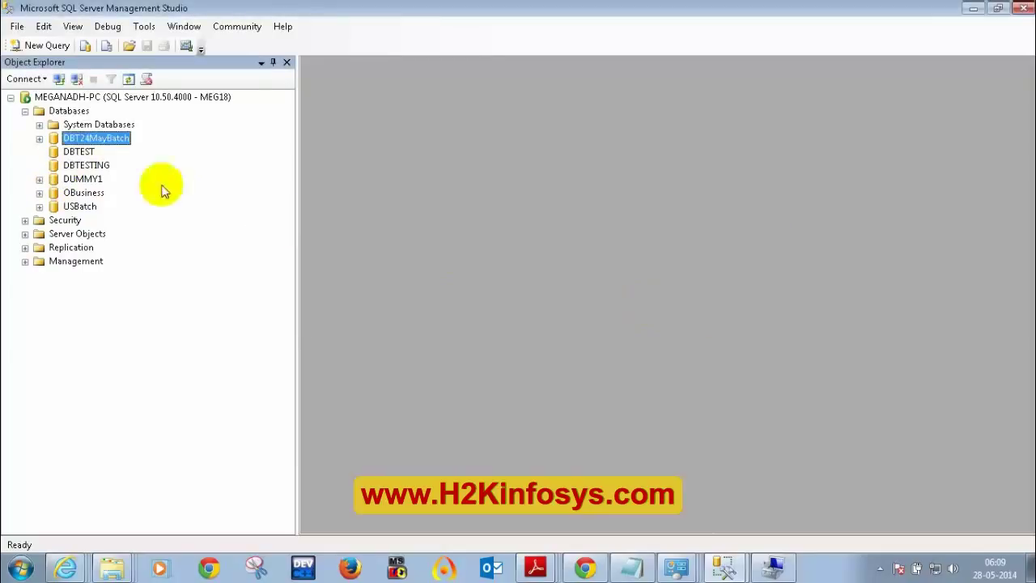
click(40, 140)
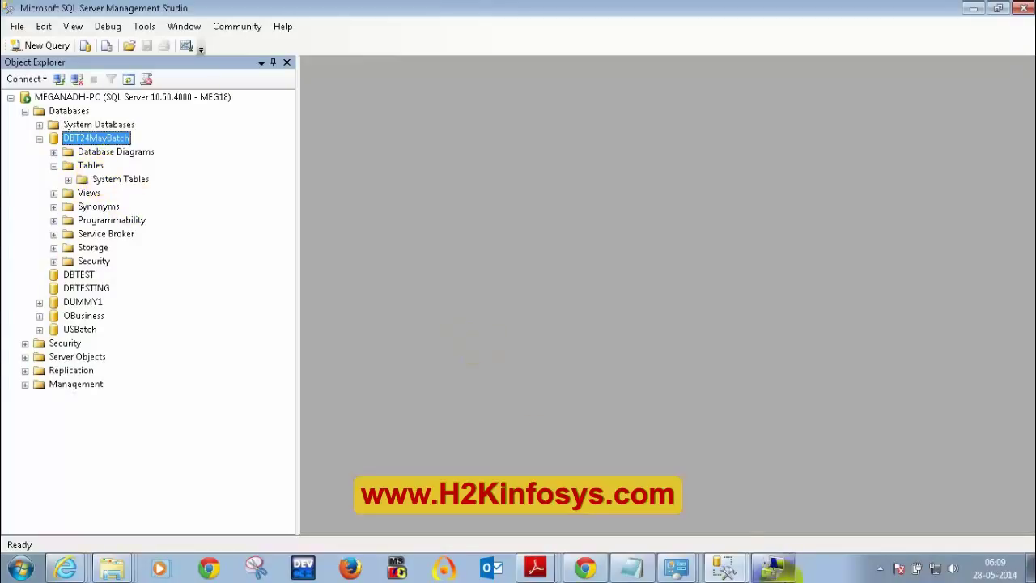
click(725, 566)
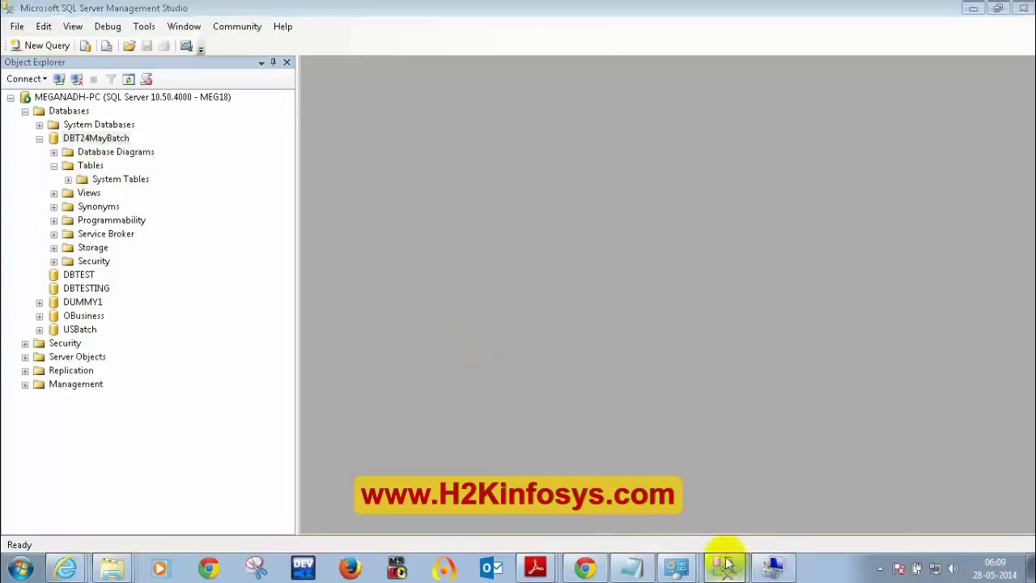
- In the admin window, expand DBT24MayBatch's tables and select JOBAPPLICANTS and SPORTS
click(719, 510)
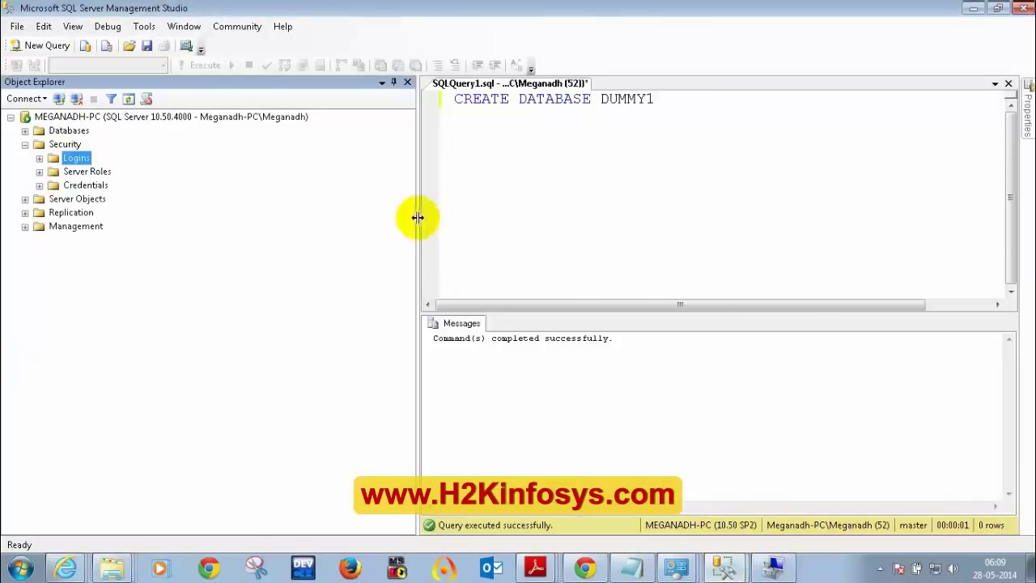
drag(417, 217, 217, 212)
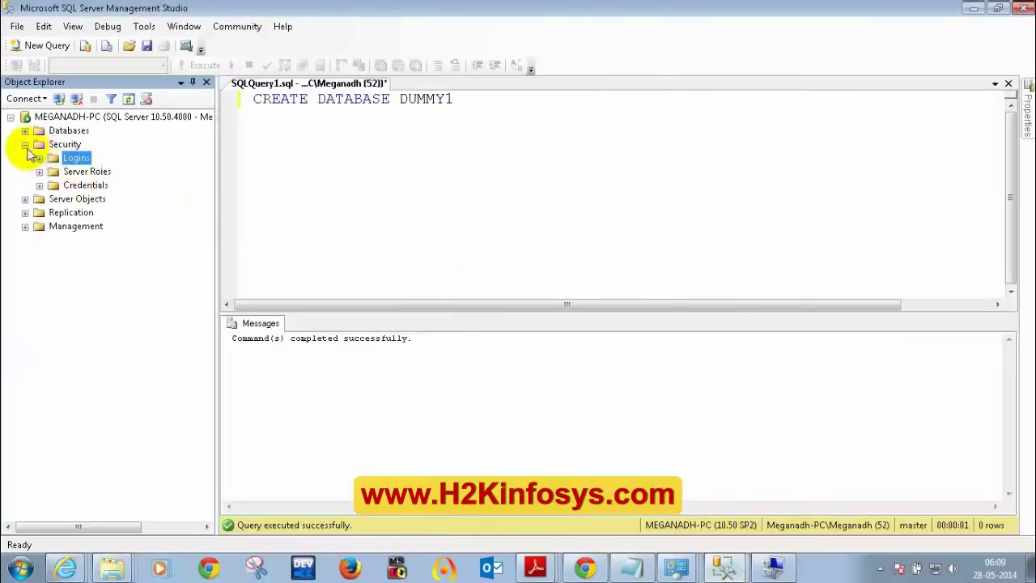
click(25, 144)
click(25, 130)
click(38, 158)
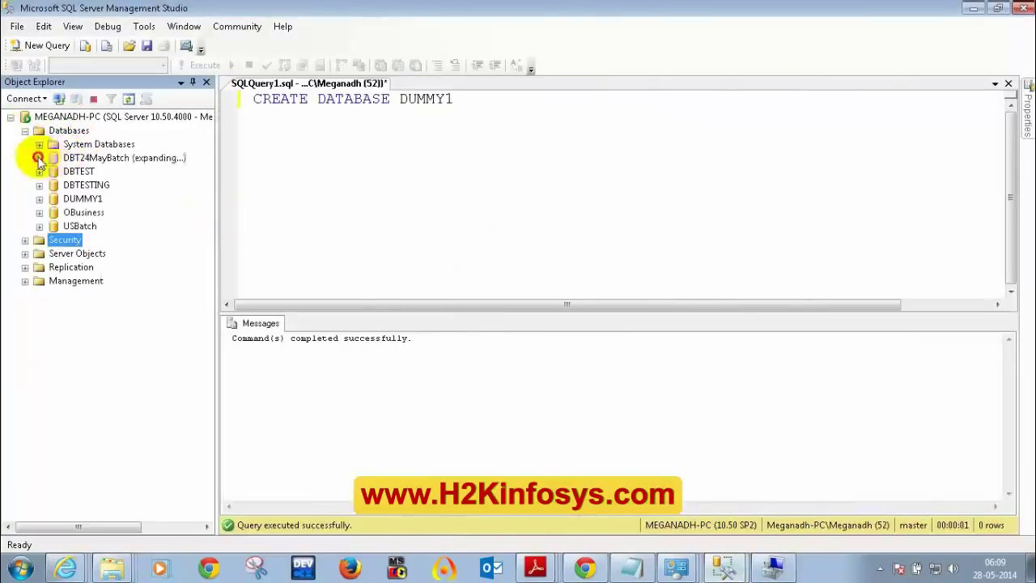
click(53, 185)
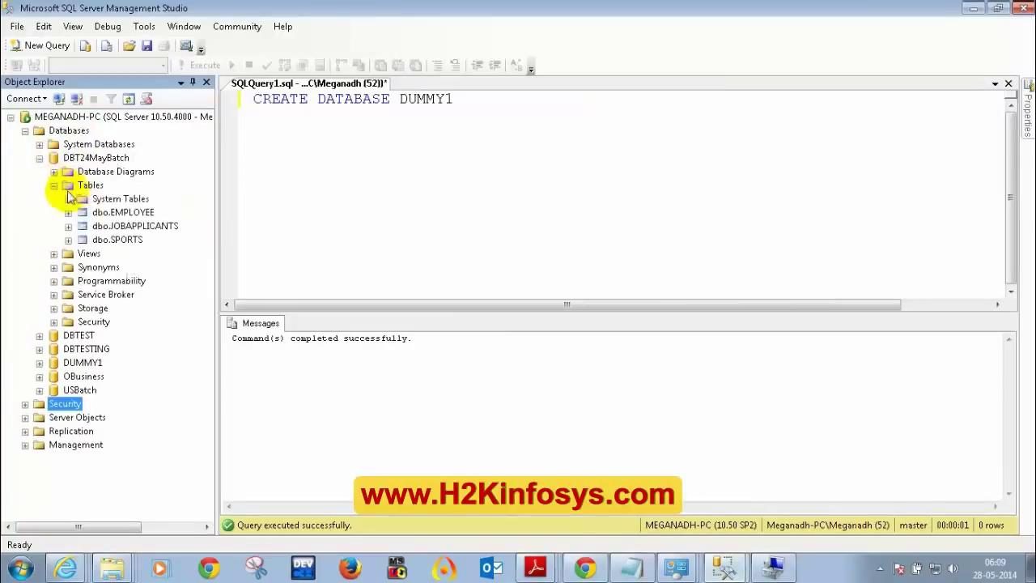
click(130, 226)
click(118, 240)
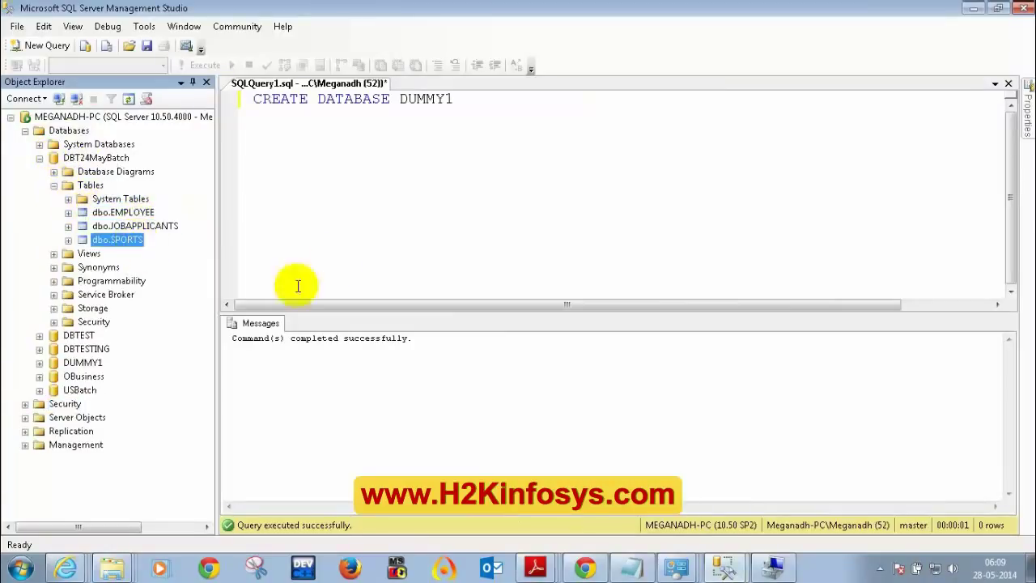
- Compare MEG18's Tables folder, then collapse Databases and list Security > Logins in the admin window
click(723, 564)
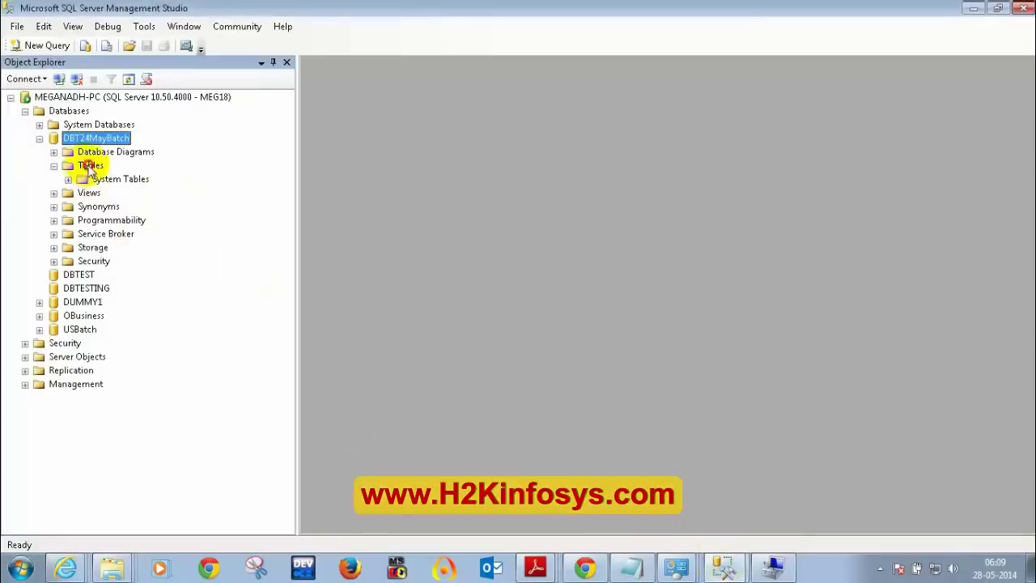
click(89, 166)
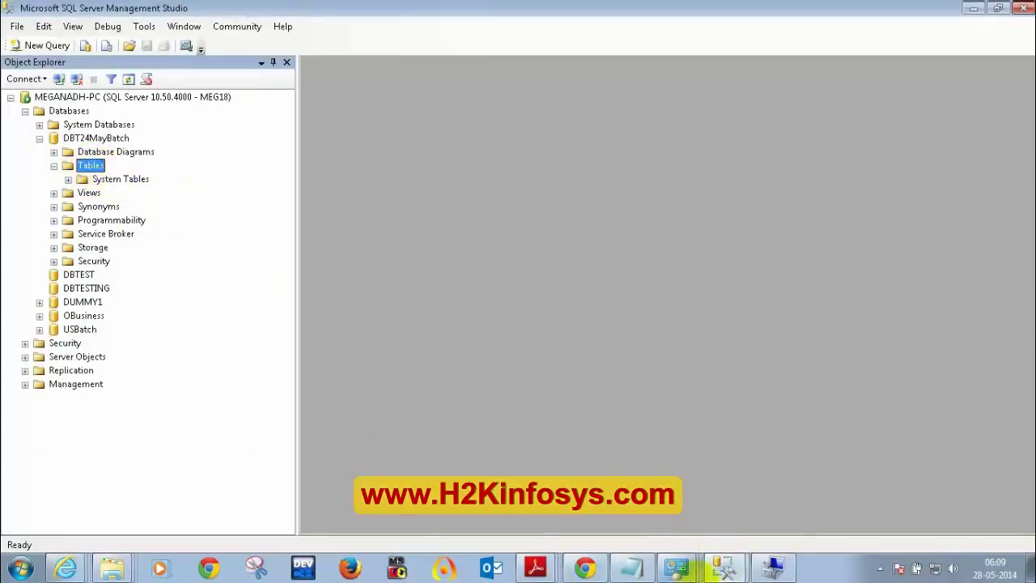
click(972, 10)
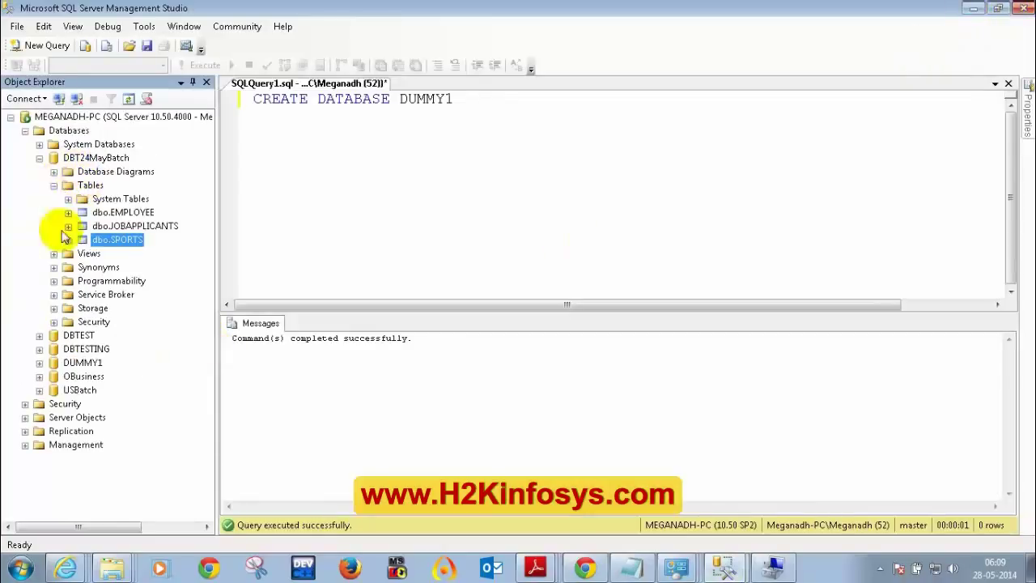
click(38, 158)
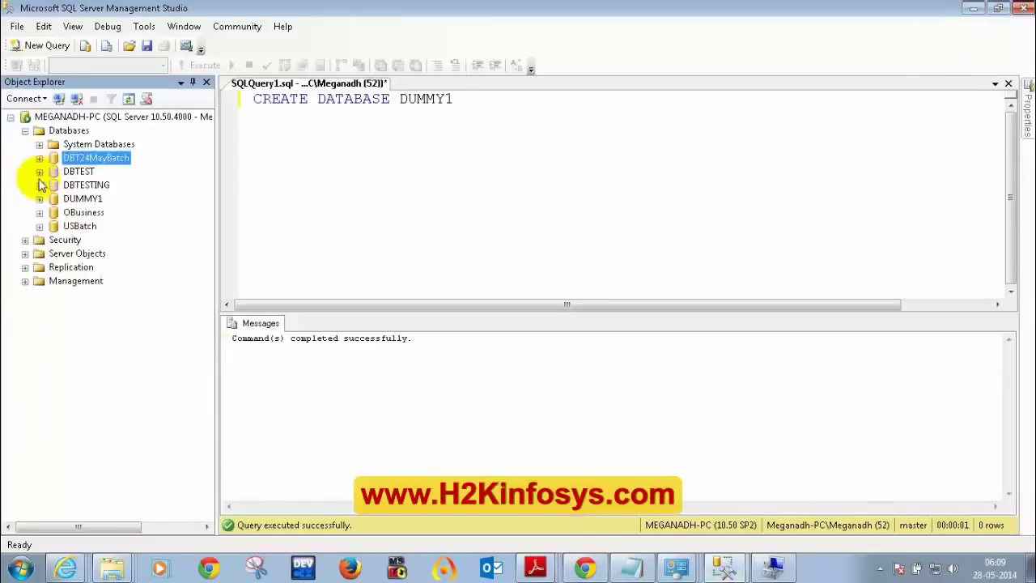
click(25, 131)
click(25, 144)
click(39, 158)
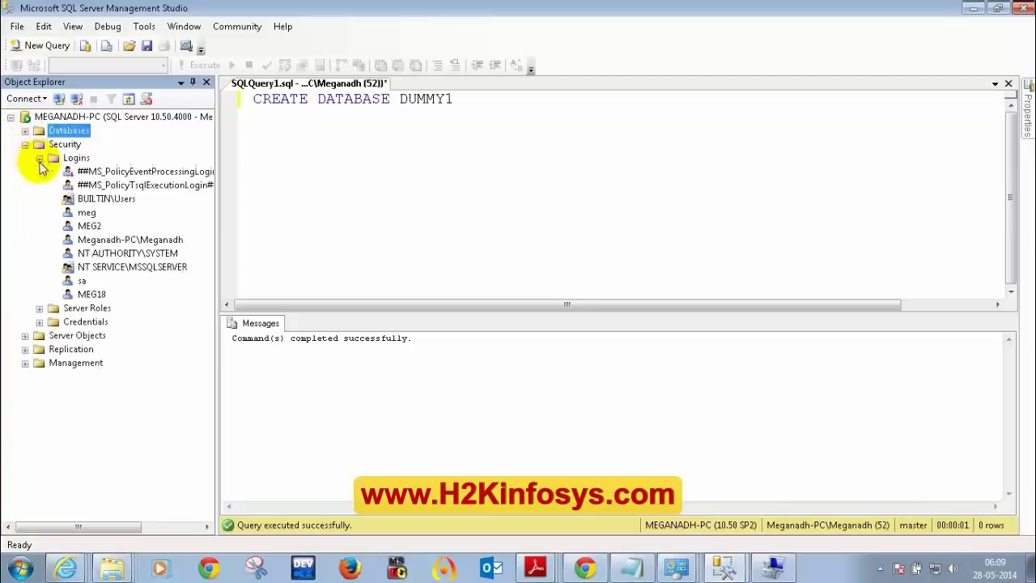
right_click(93, 296)
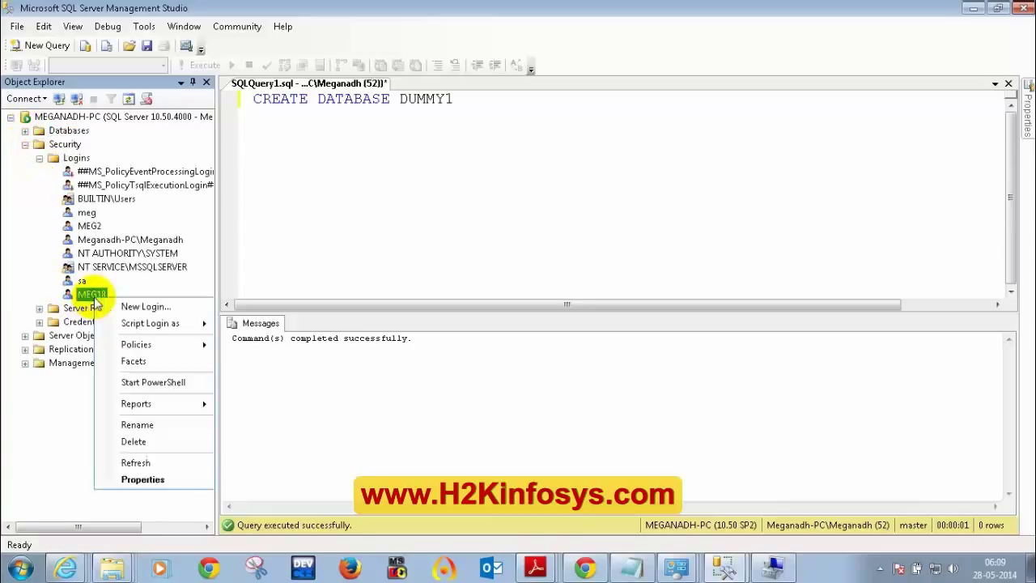
click(133, 479)
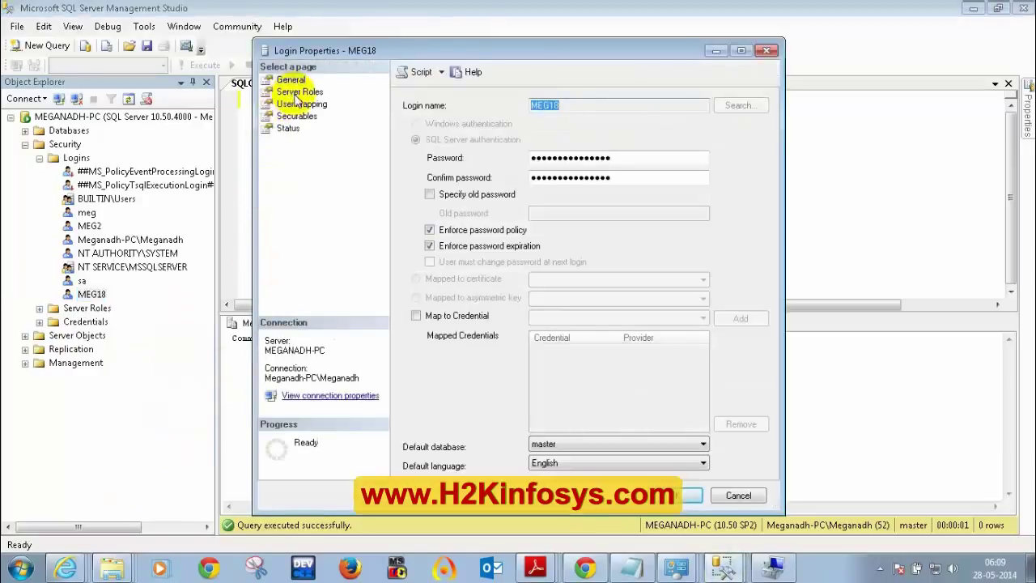
click(298, 93)
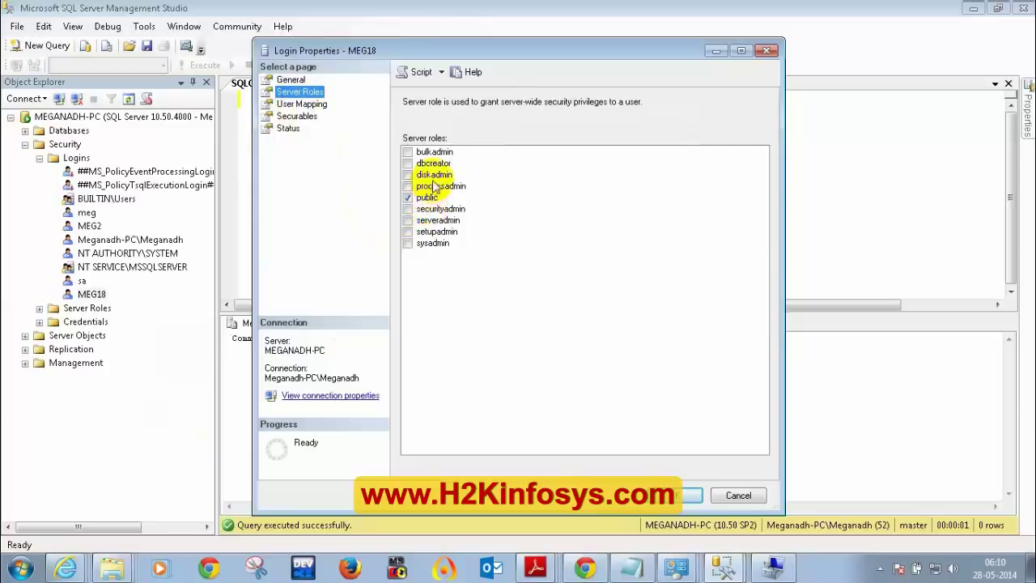
click(299, 104)
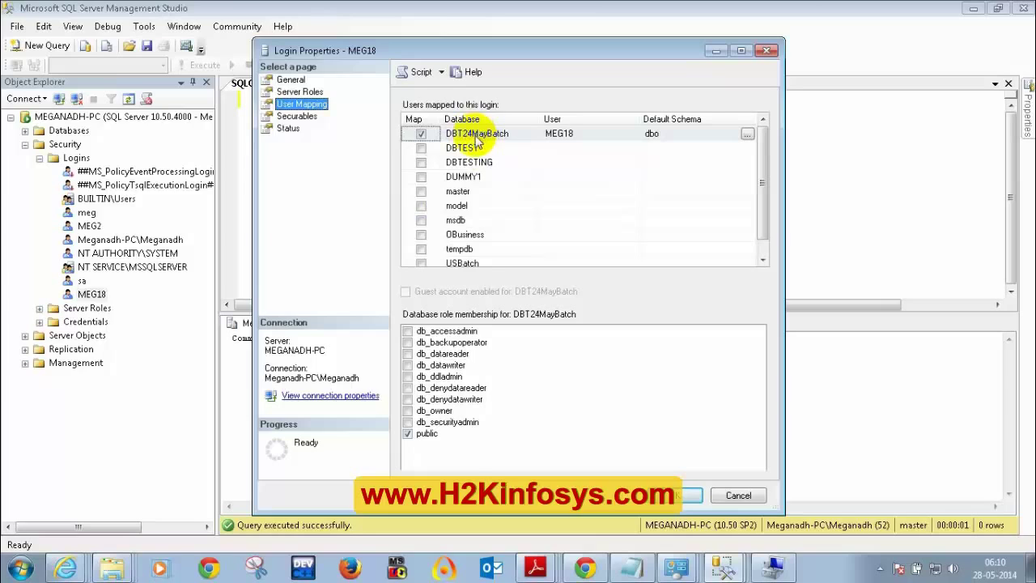
mouse_move(437, 433)
mouse_down()
mouse_move(408, 423)
mouse_move(430, 446)
mouse_move(440, 429)
mouse_up()
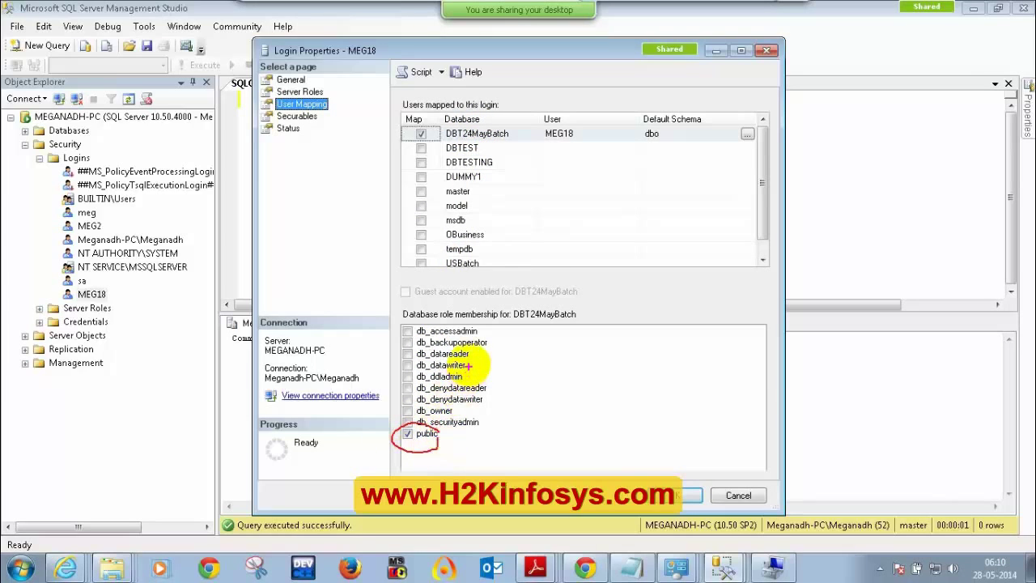
mouse_move(474, 354)
mouse_down()
mouse_move(489, 350)
mouse_move(490, 367)
mouse_up()
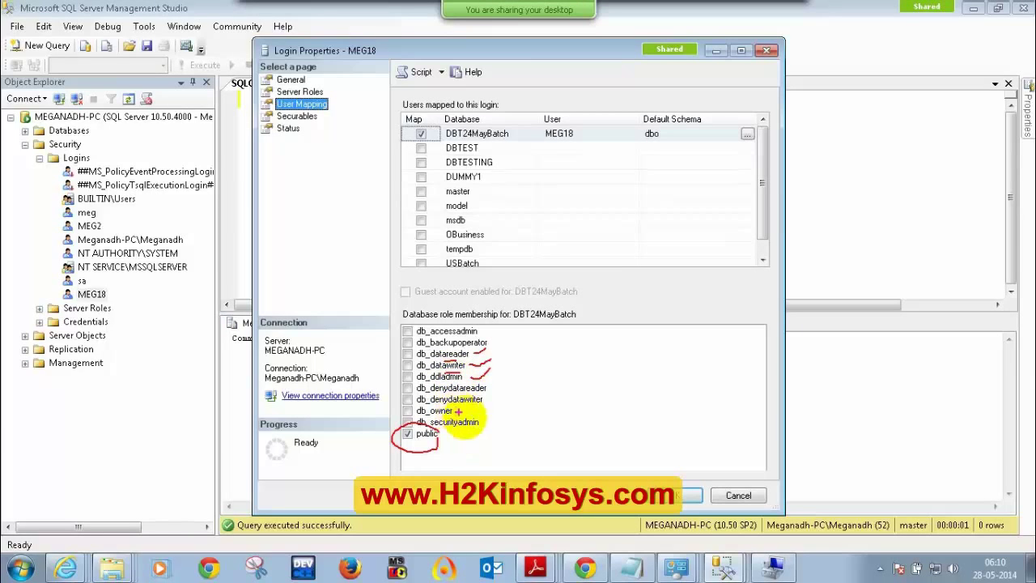
mouse_move(470, 416)
mouse_down()
mouse_move(497, 377)
mouse_move(416, 296)
mouse_move(391, 380)
mouse_move(437, 410)
mouse_up()
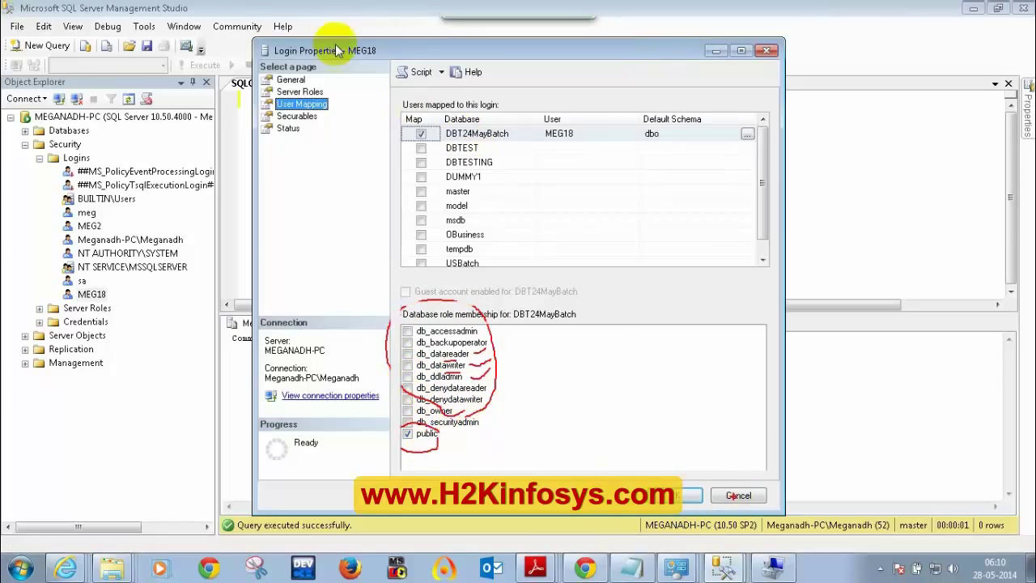
click(766, 51)
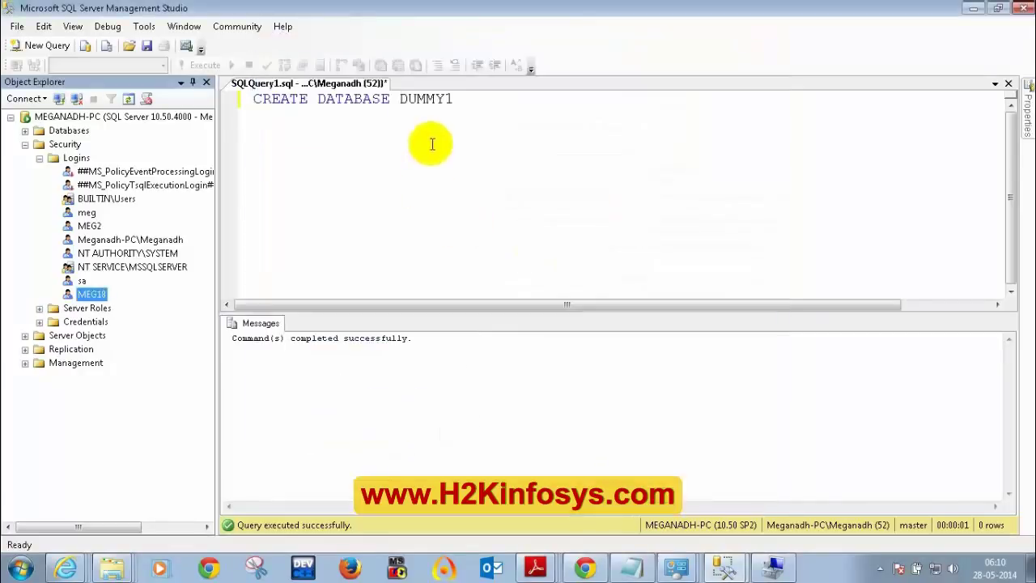
- Widen Object Explorer and expand DBT24MayBatch's tables to locate dbo.EMPLOYEE
drag(217, 158, 360, 158)
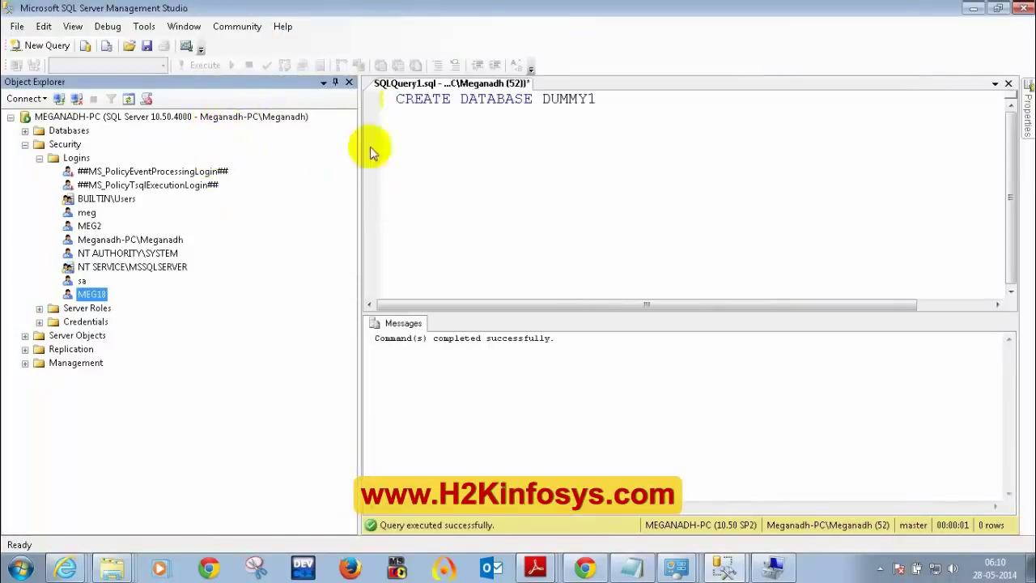
click(621, 112)
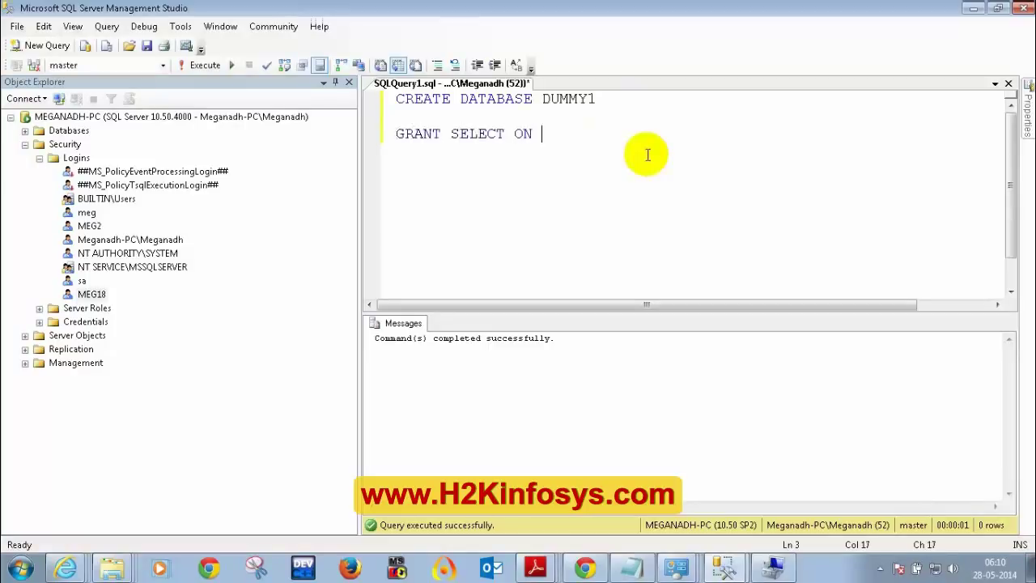
click(39, 157)
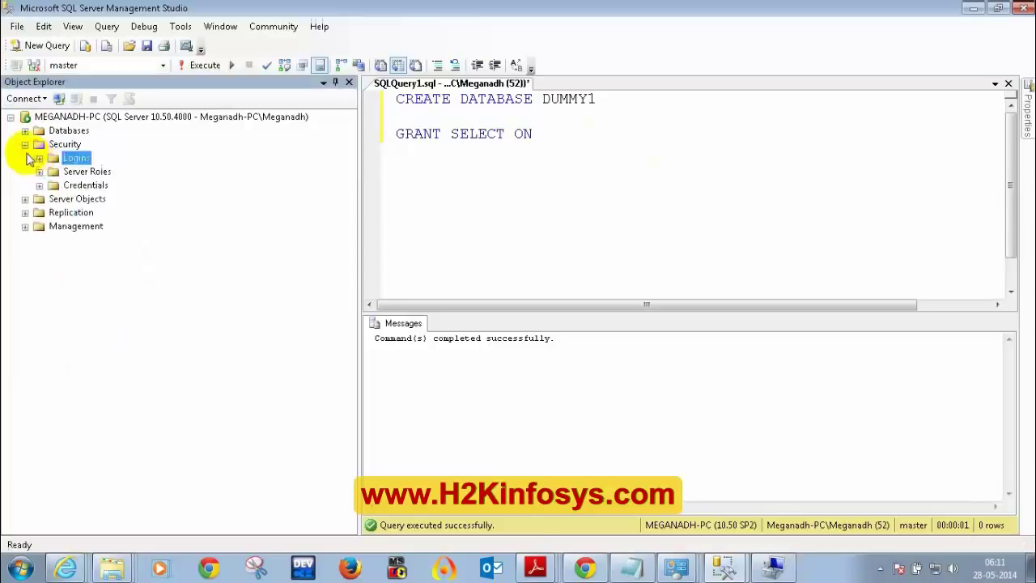
click(25, 144)
click(25, 130)
click(39, 158)
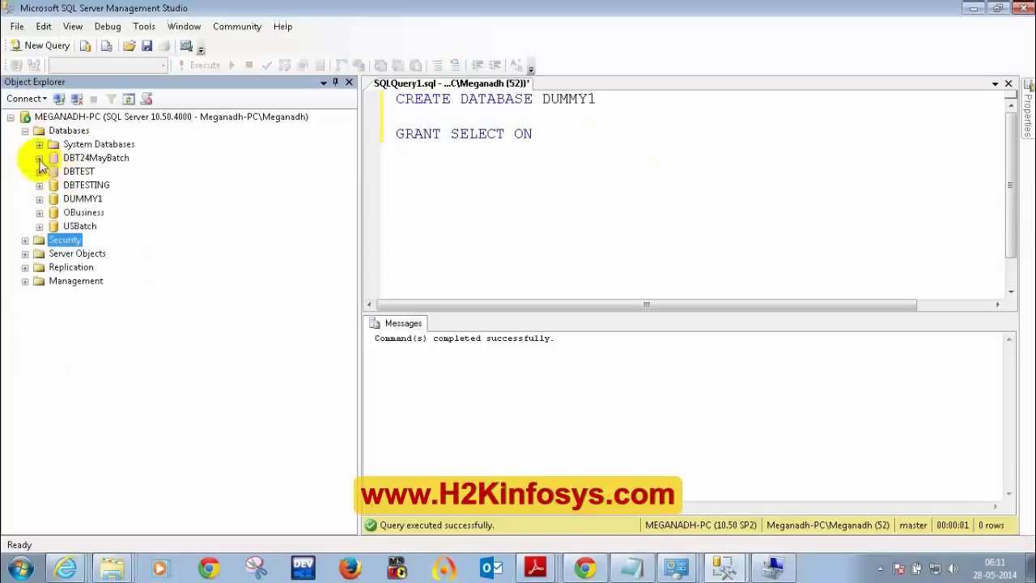
click(53, 186)
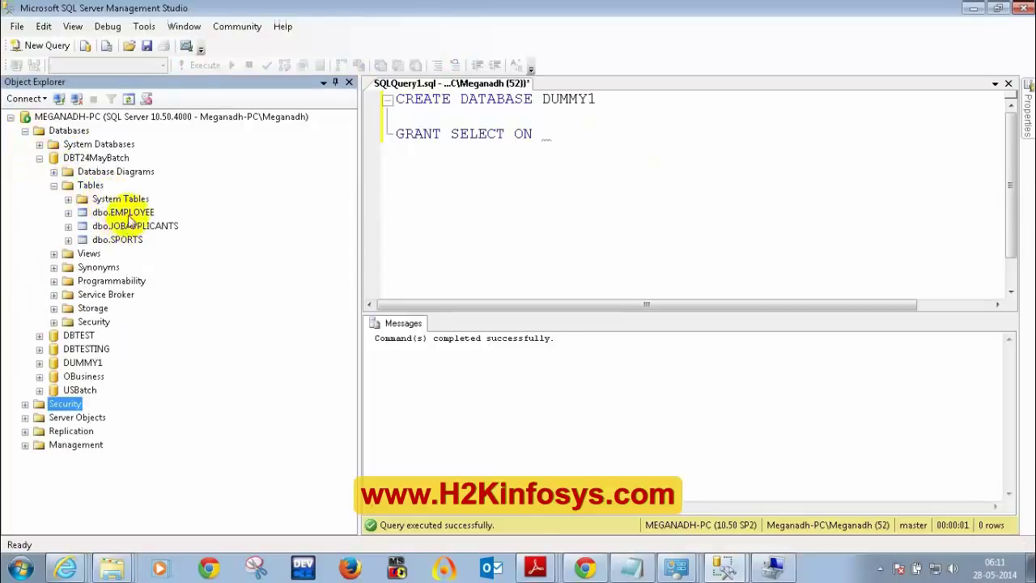
click(148, 215)
- Make DBT24MayBatch the query's target database
click(538, 177)
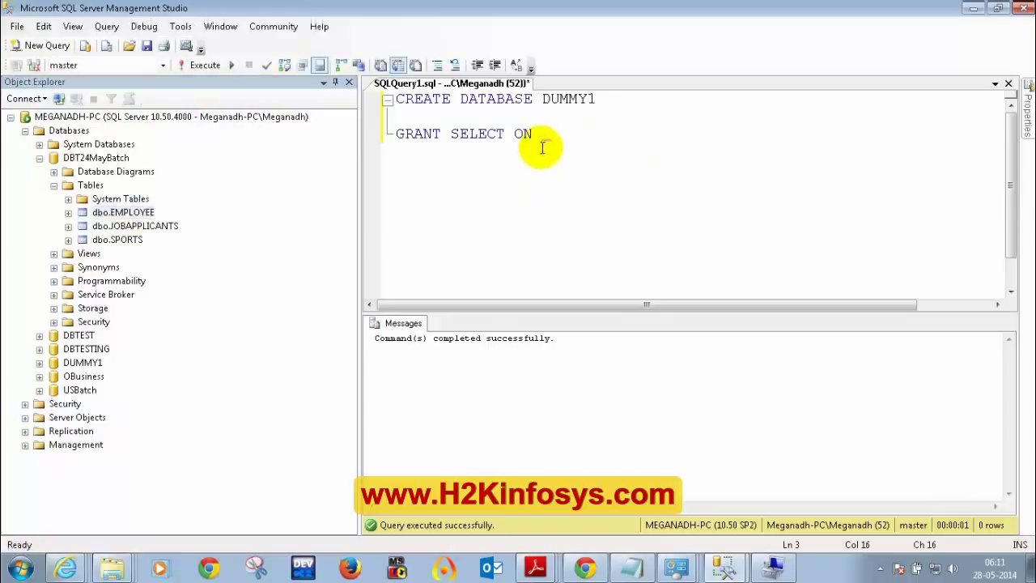
click(163, 66)
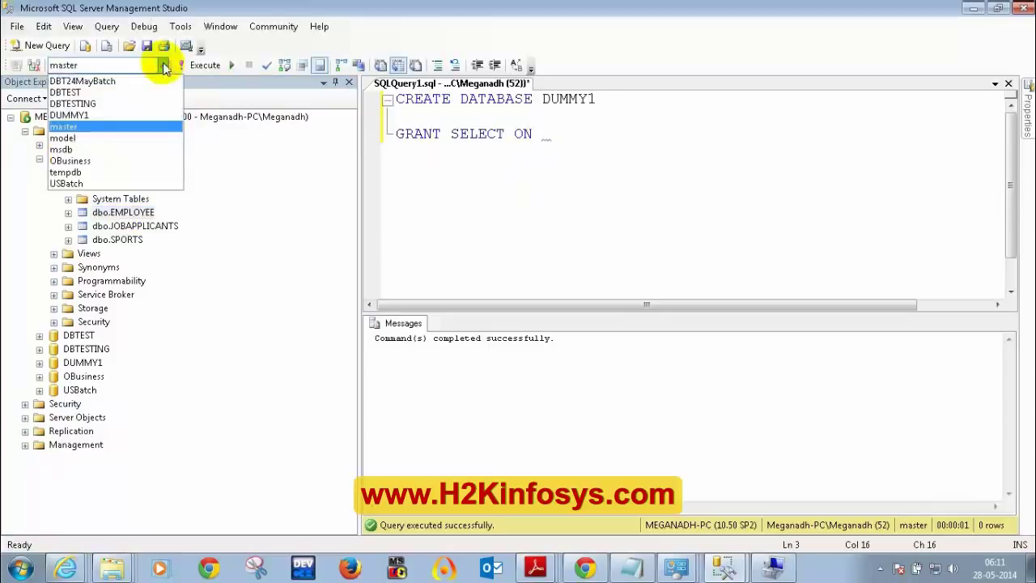
click(118, 85)
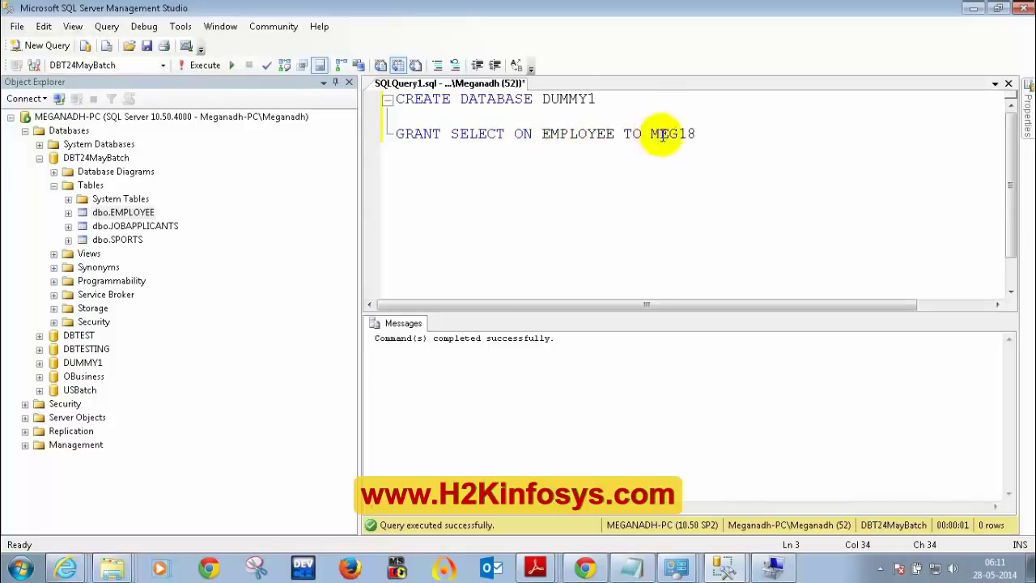
- Select and execute 'GRANT SELECT ON EMPLOYEE TO MEG18'
drag(652, 134, 694, 134)
click(613, 131)
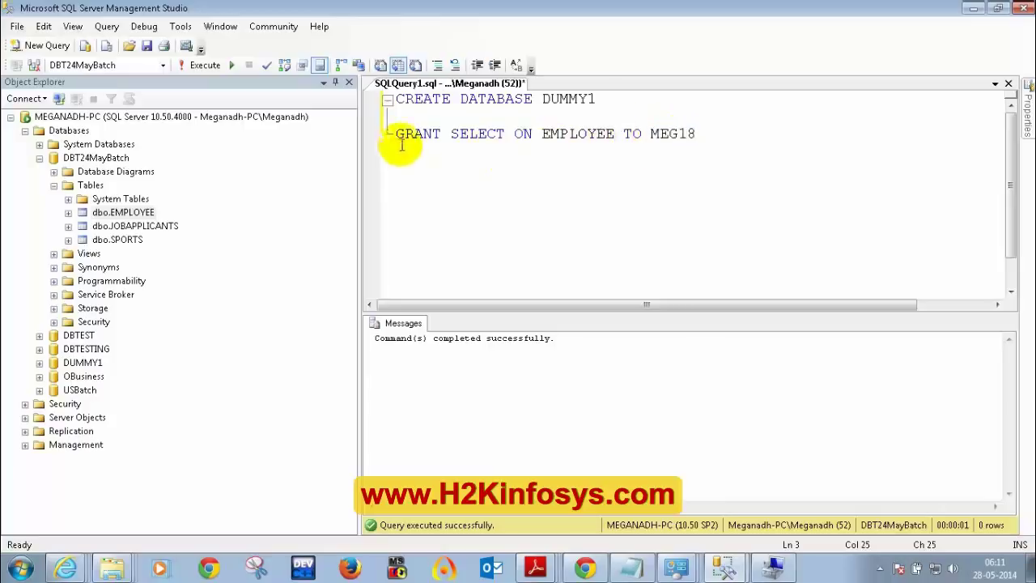
drag(542, 136, 609, 142)
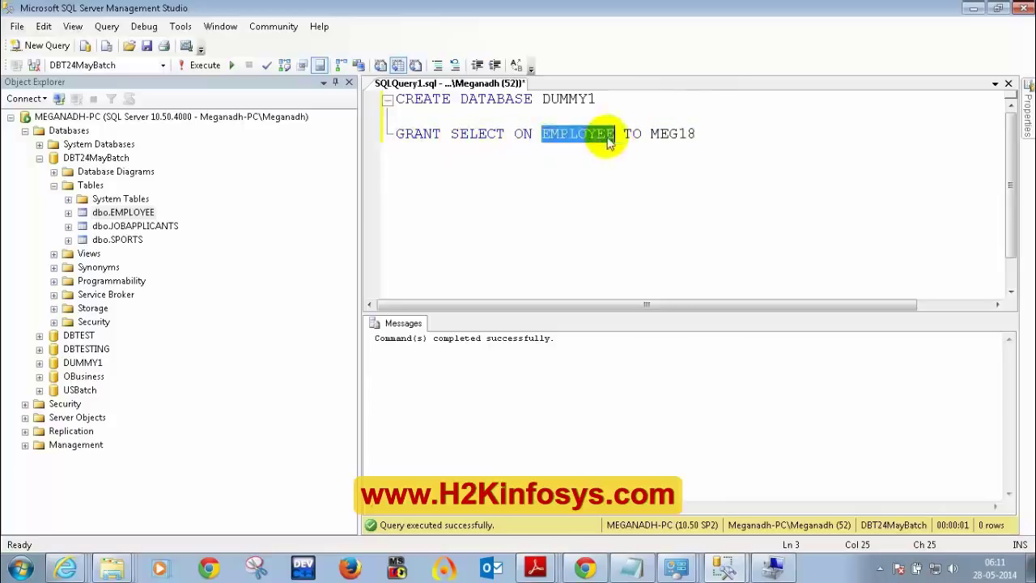
click(694, 134)
shift+click(398, 133)
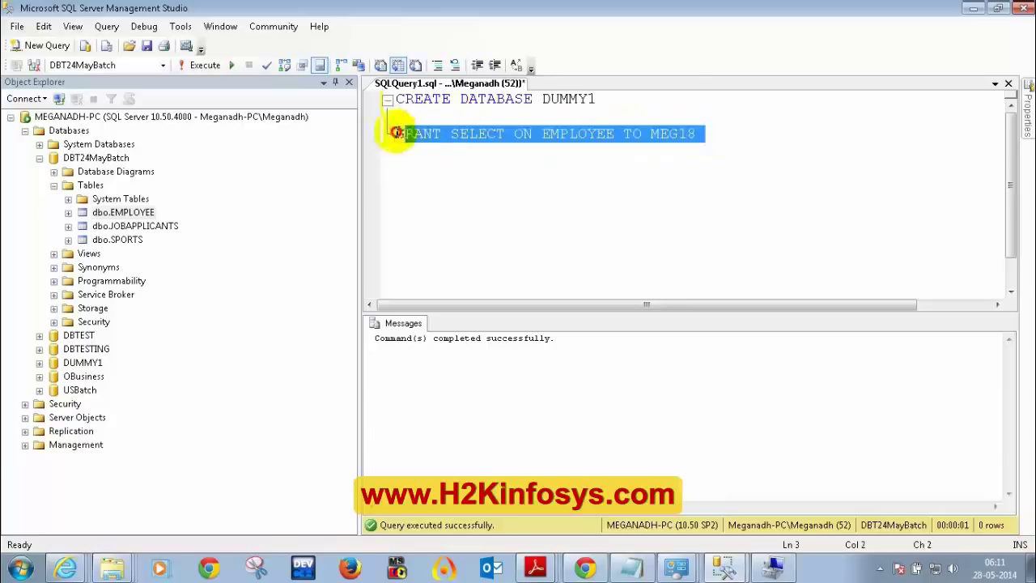
shift+click(395, 134)
click(204, 64)
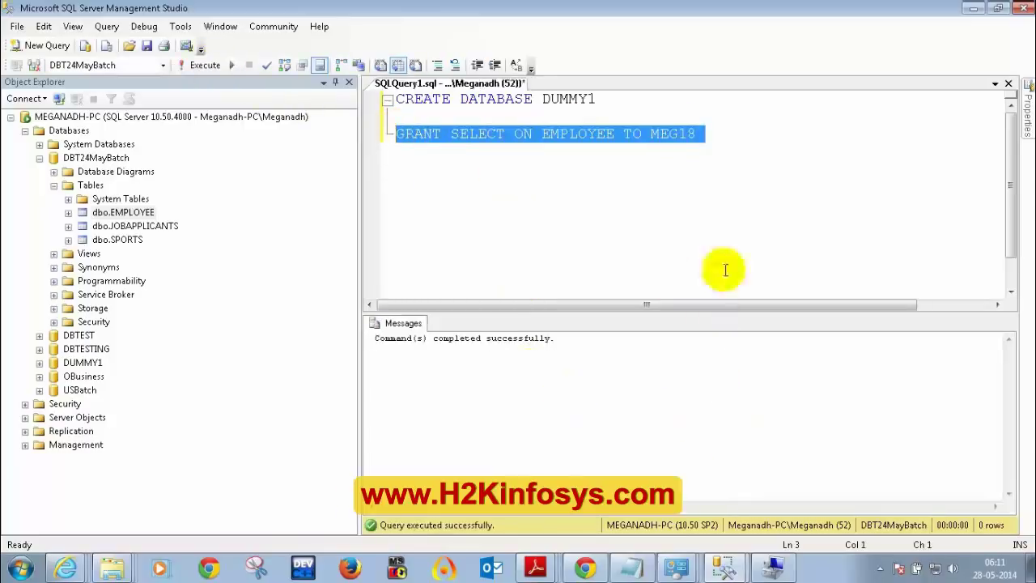
click(726, 565)
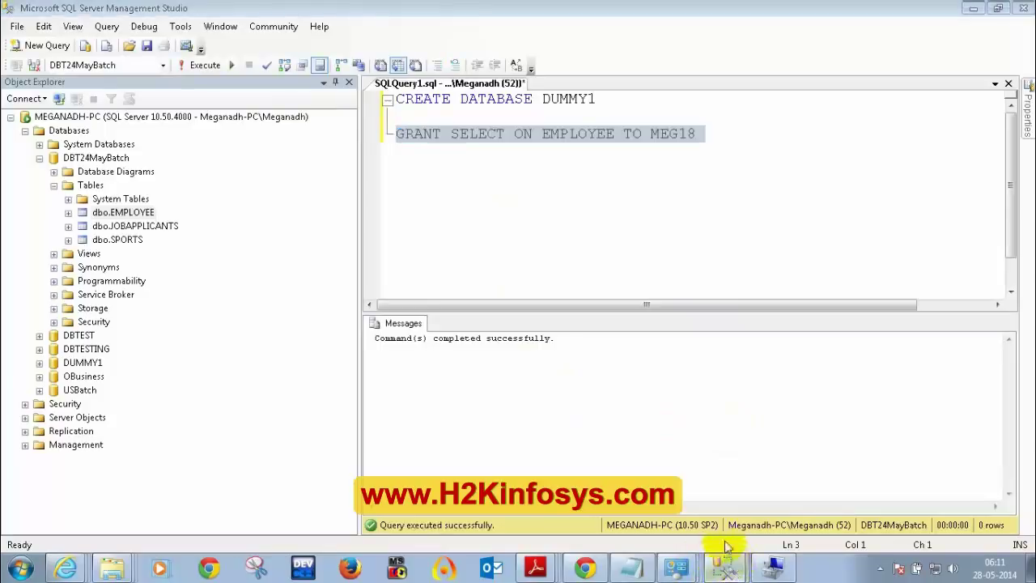
- Refresh MEG18's Tables folder to reveal dbo.EMPLOYEE, then return to the administrator window
click(726, 541)
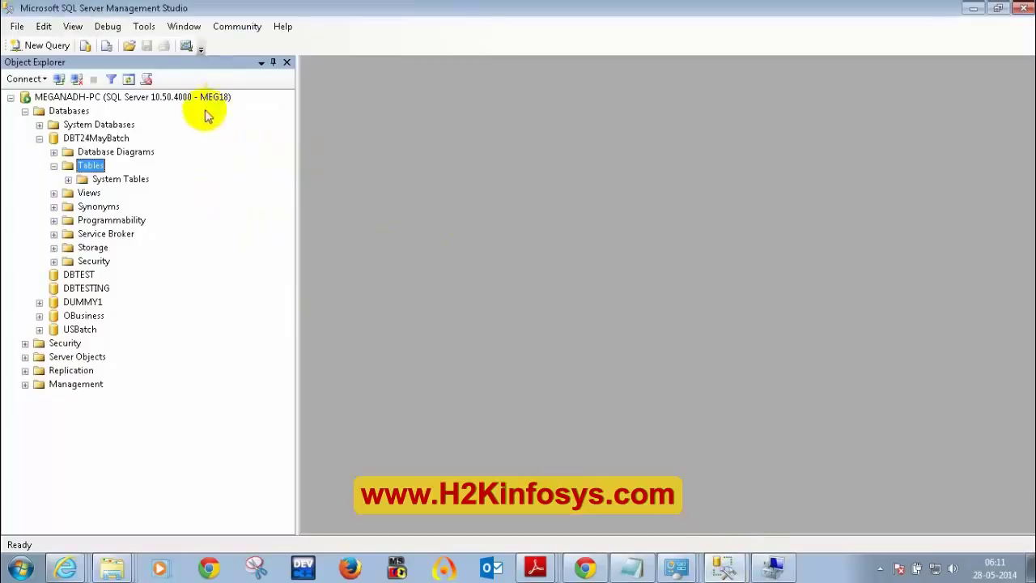
right_click(92, 166)
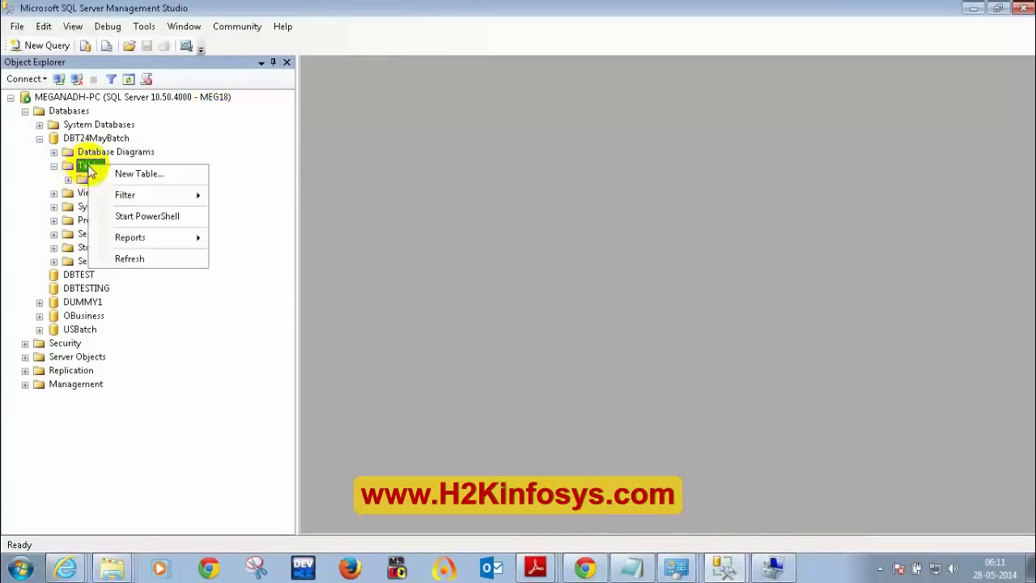
click(128, 257)
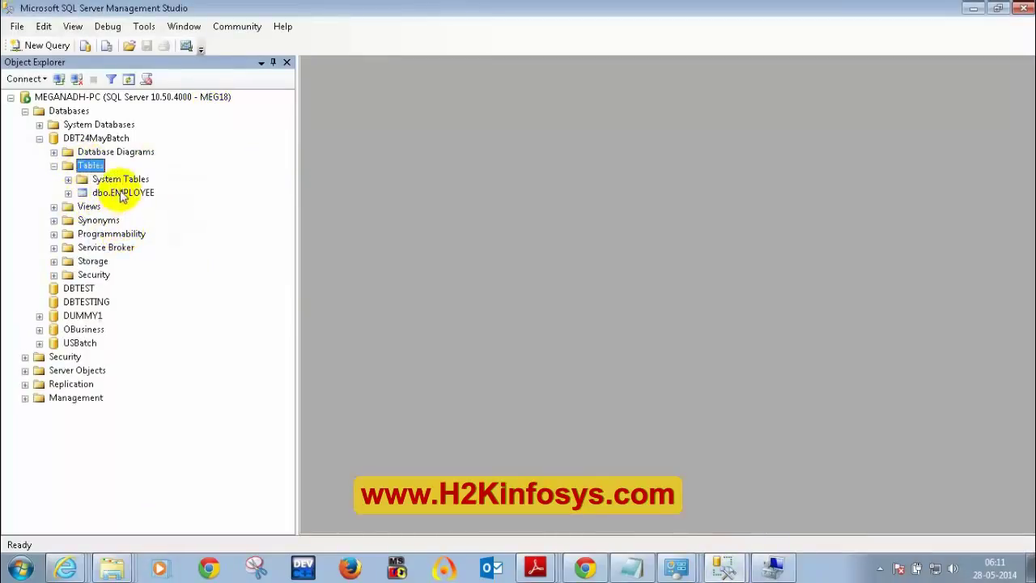
click(121, 193)
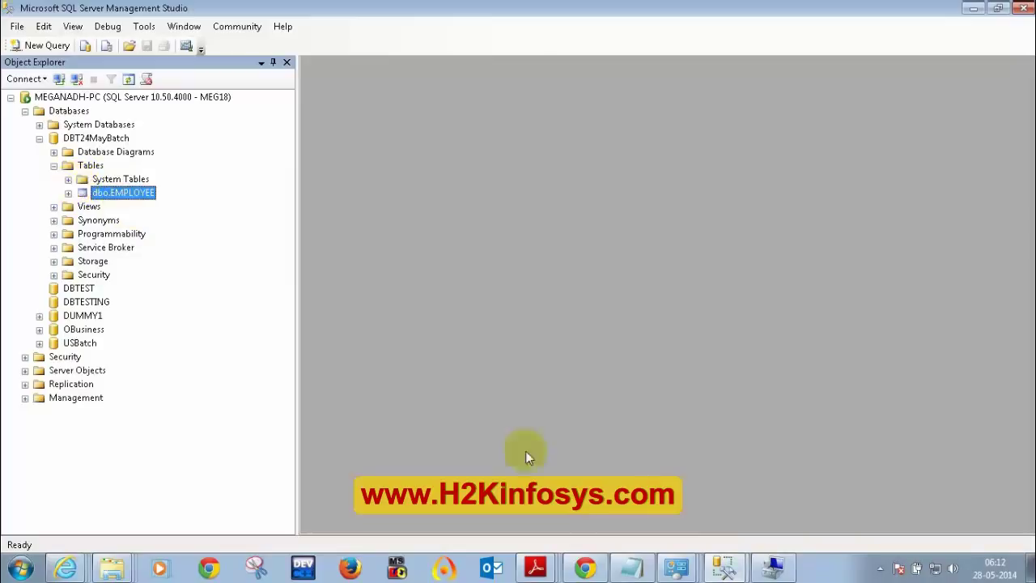
click(724, 569)
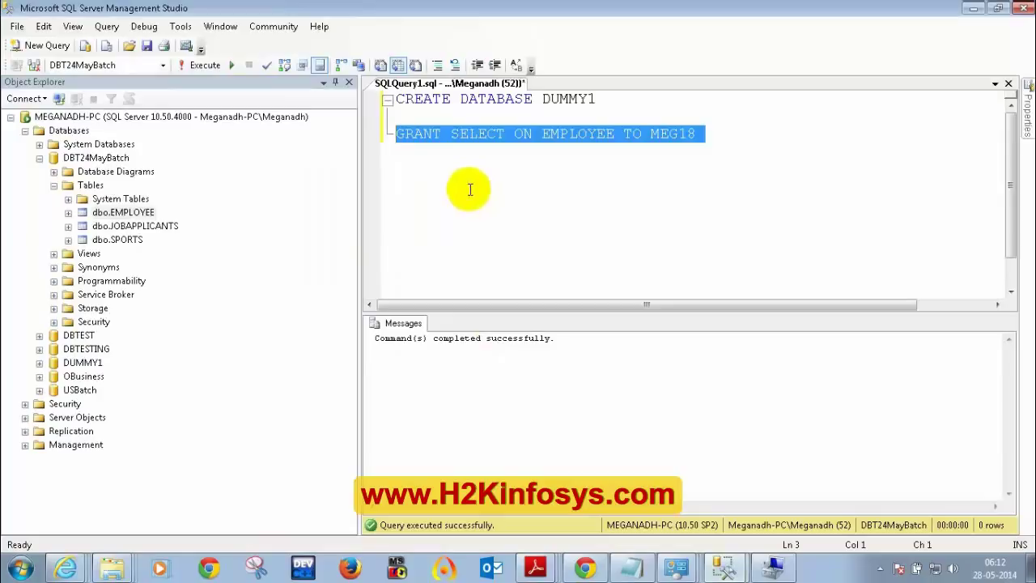
- Change GRANT to REVOKE and select the whole 'REVOKE SELECT ON EMPLOYEE TO MEG18' statement
double_click(417, 134)
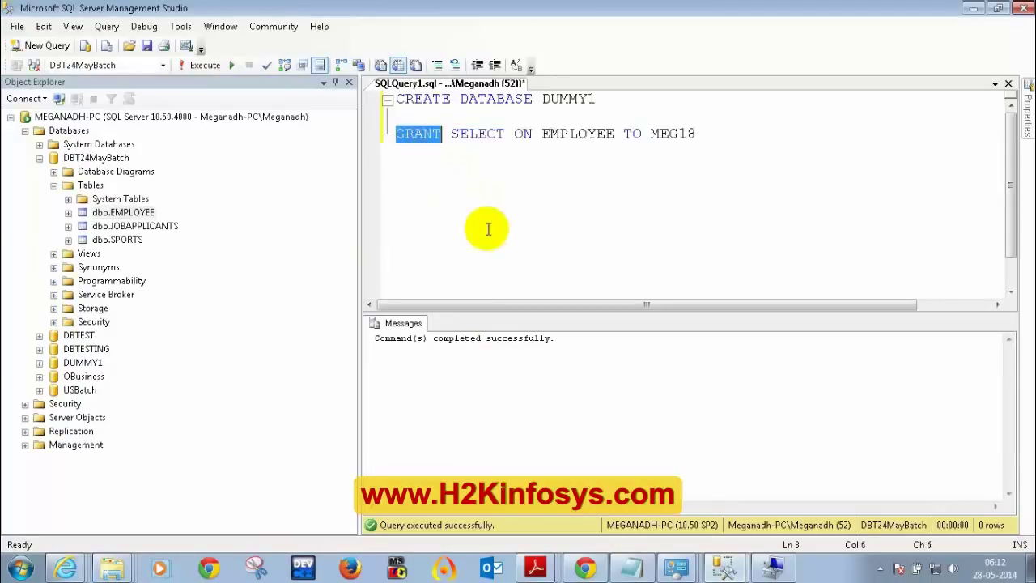
text(REVOK)
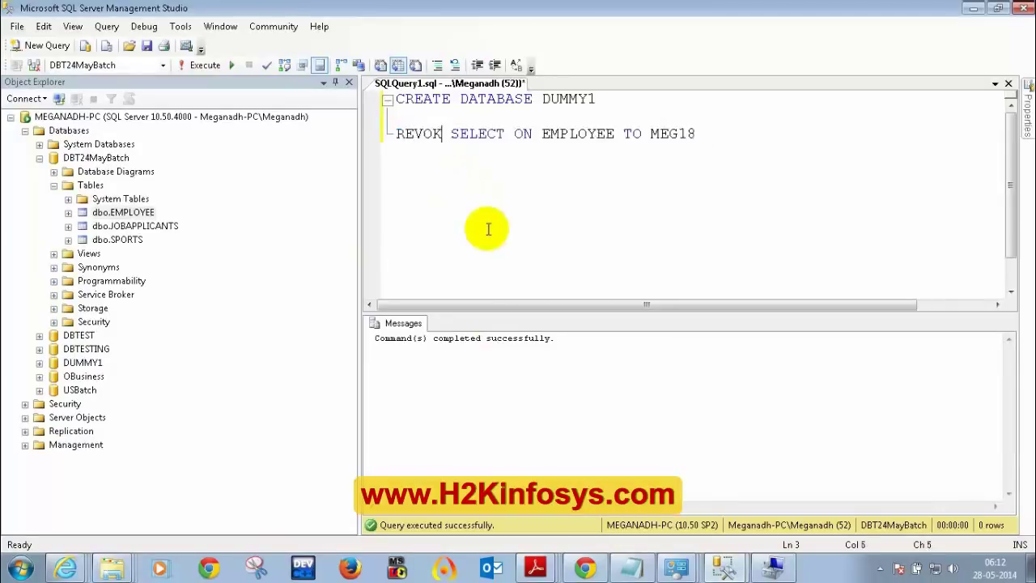
text(E)
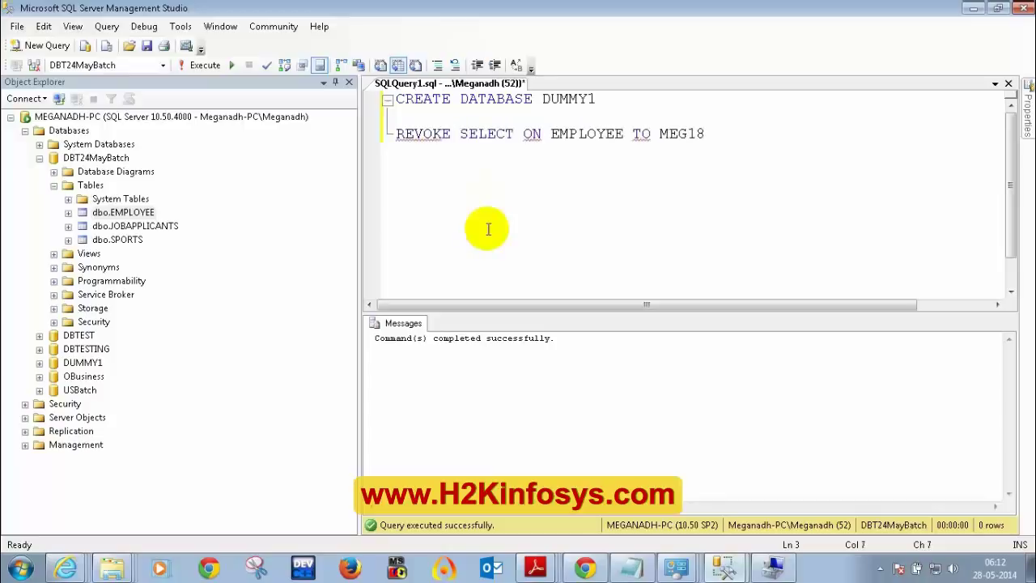
drag(719, 134, 335, 150)
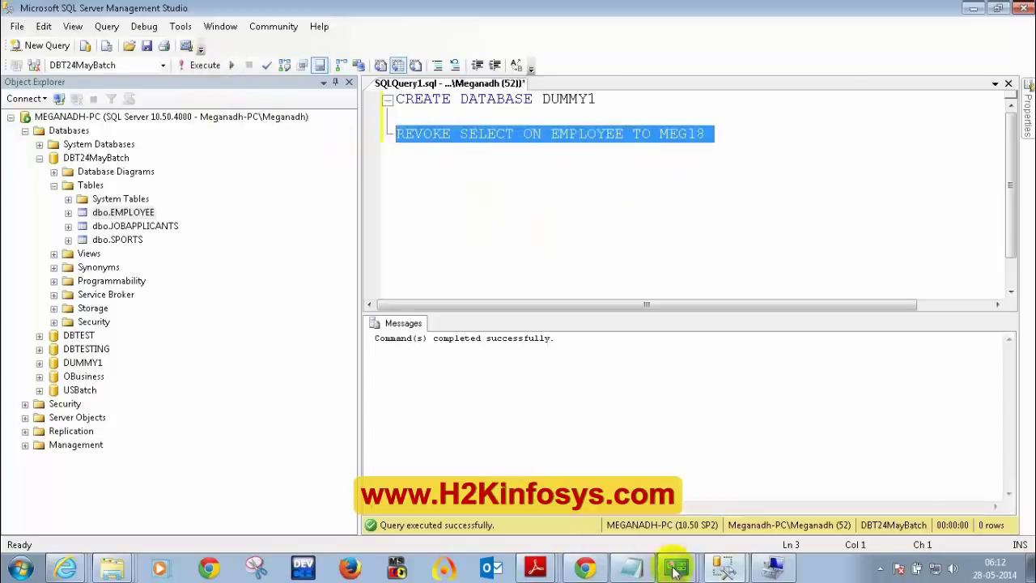
- Refresh MEG18's Tables folder to confirm dbo.EMPLOYEE is gone after the revoke
click(723, 566)
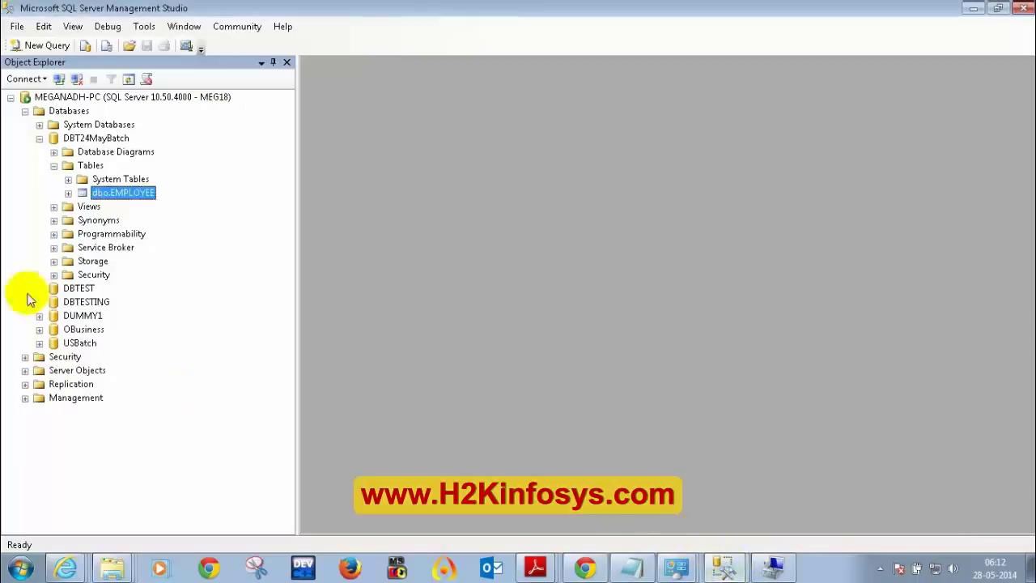
right_click(90, 166)
click(137, 256)
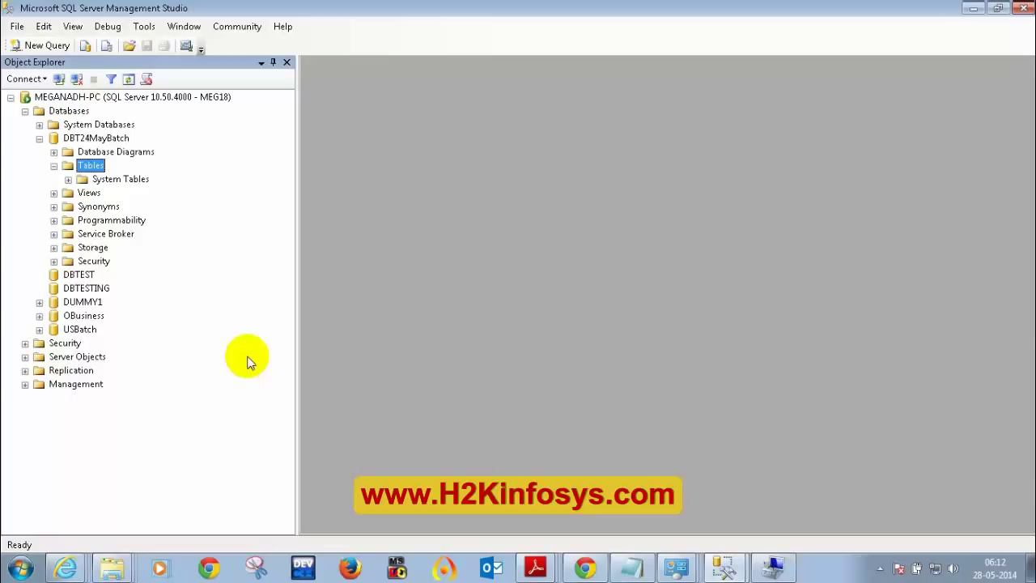
click(724, 567)
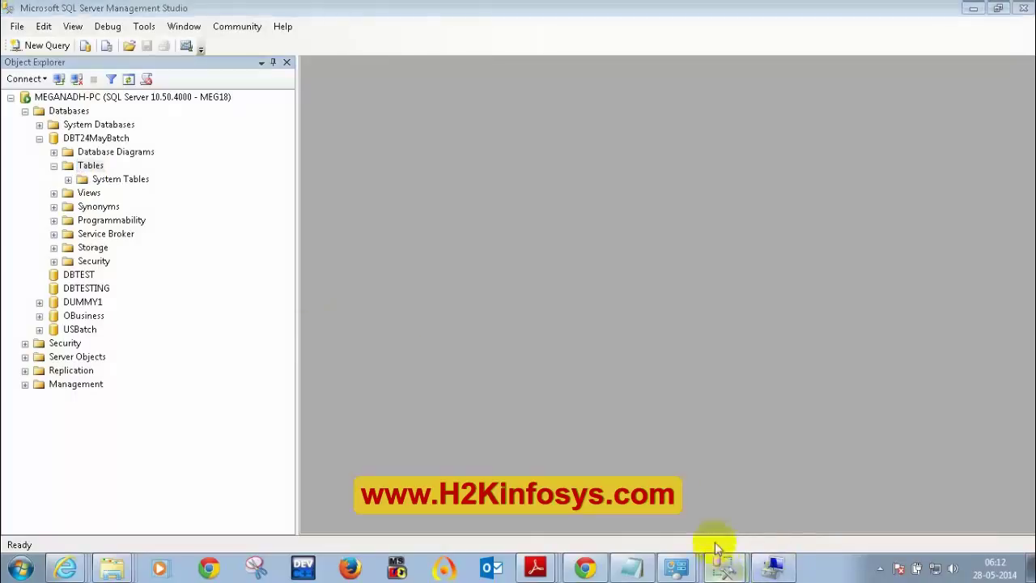
- Review the REVOKE statement, then collapse DBT24MayBatch in MEG18's Object Explorer
click(704, 500)
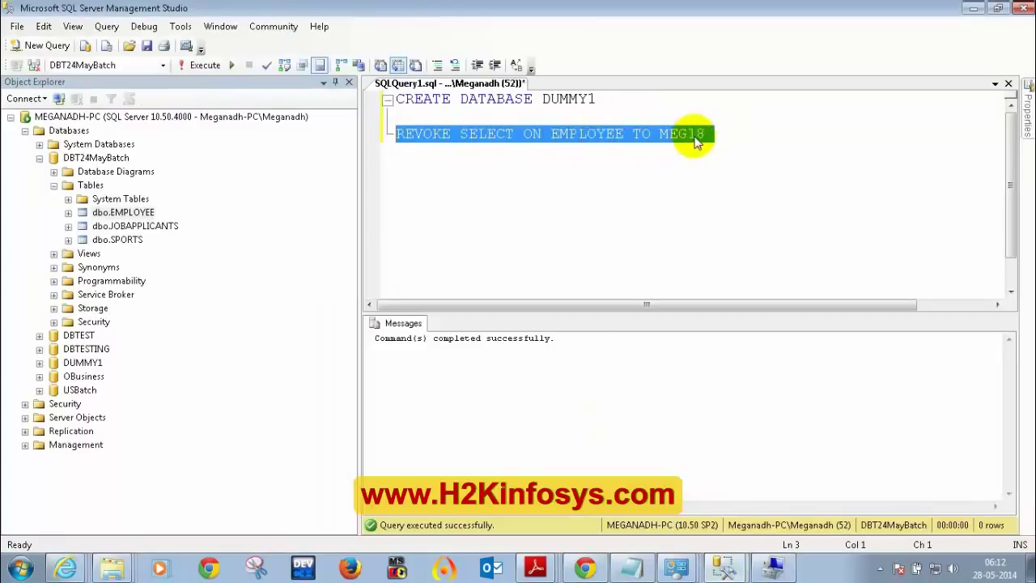
click(726, 566)
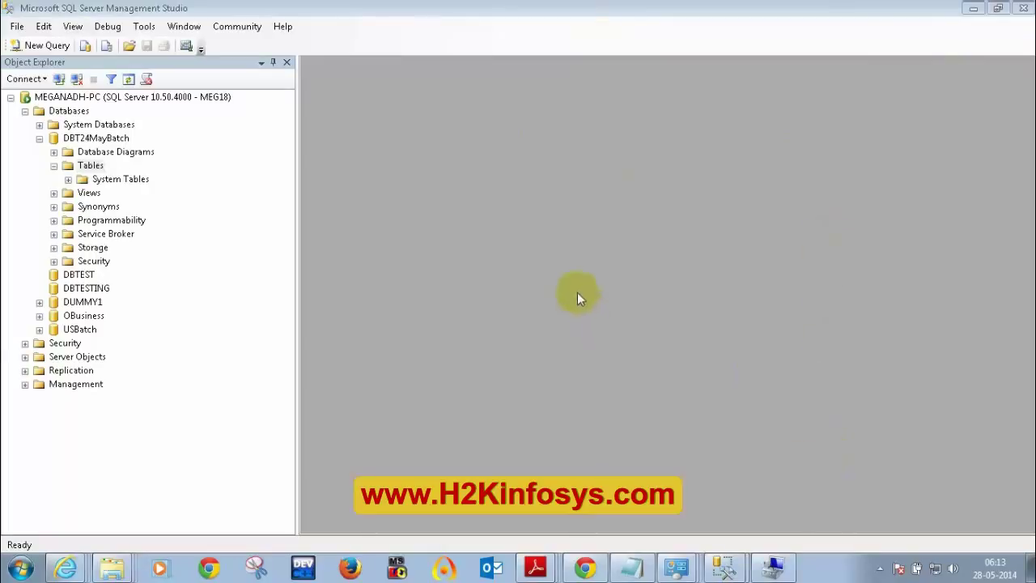
click(614, 56)
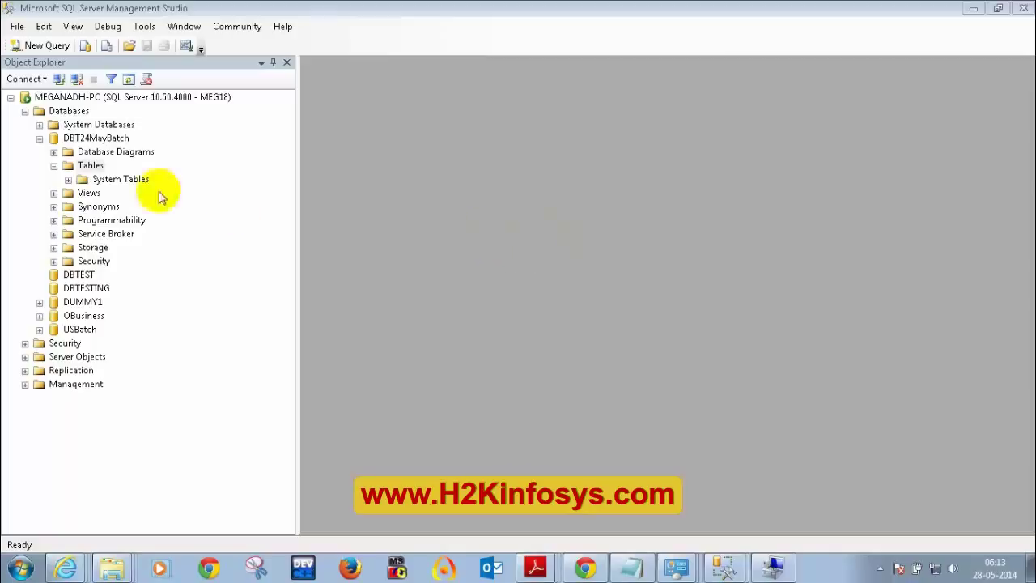
click(39, 138)
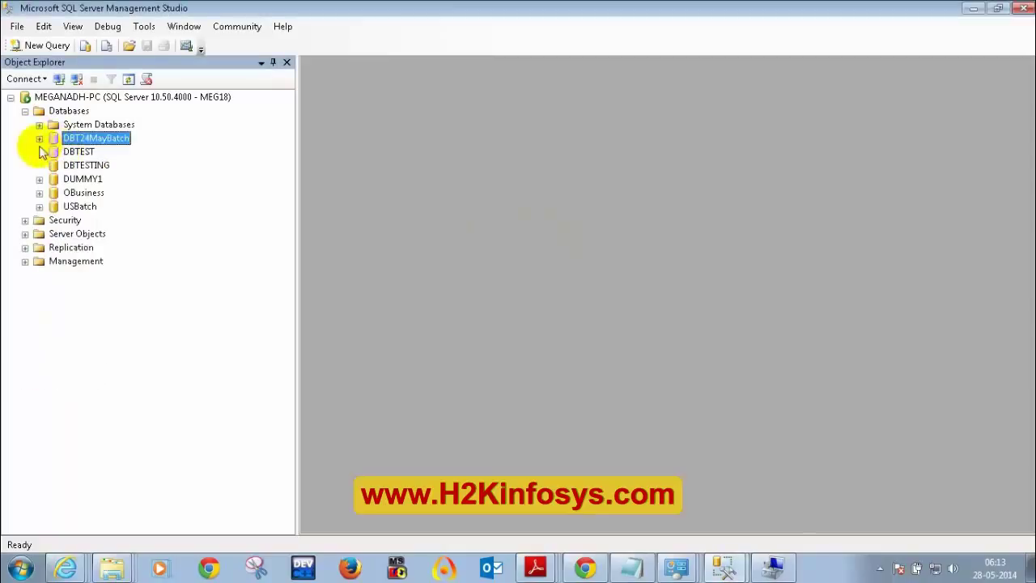
- Launch SQL Server Management Studio from Start > All Programs > Microsoft SQL Server 2008 R2
click(20, 569)
click(24, 499)
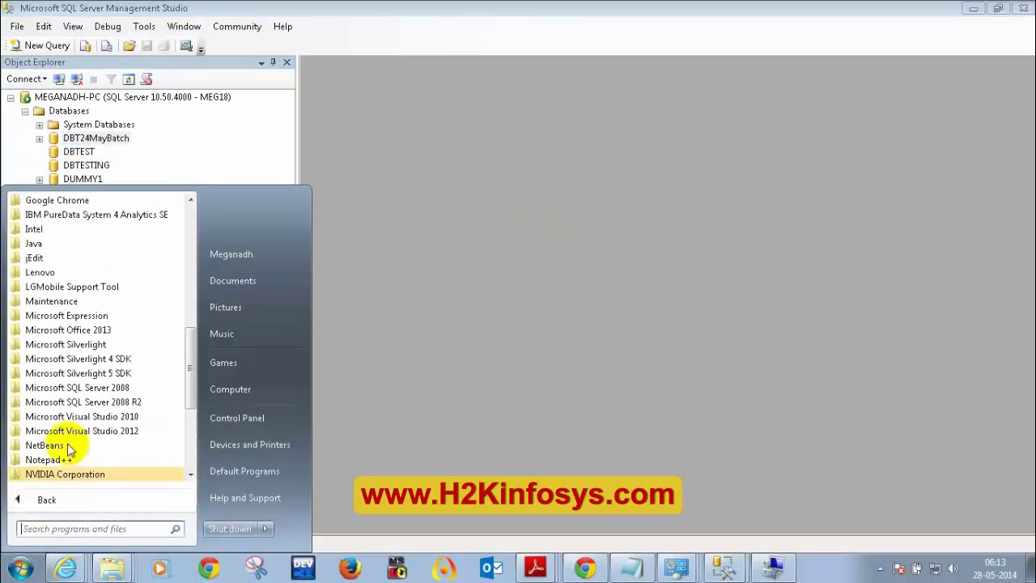
scroll(81, 437, down, 5)
scroll(87, 429, up, 5)
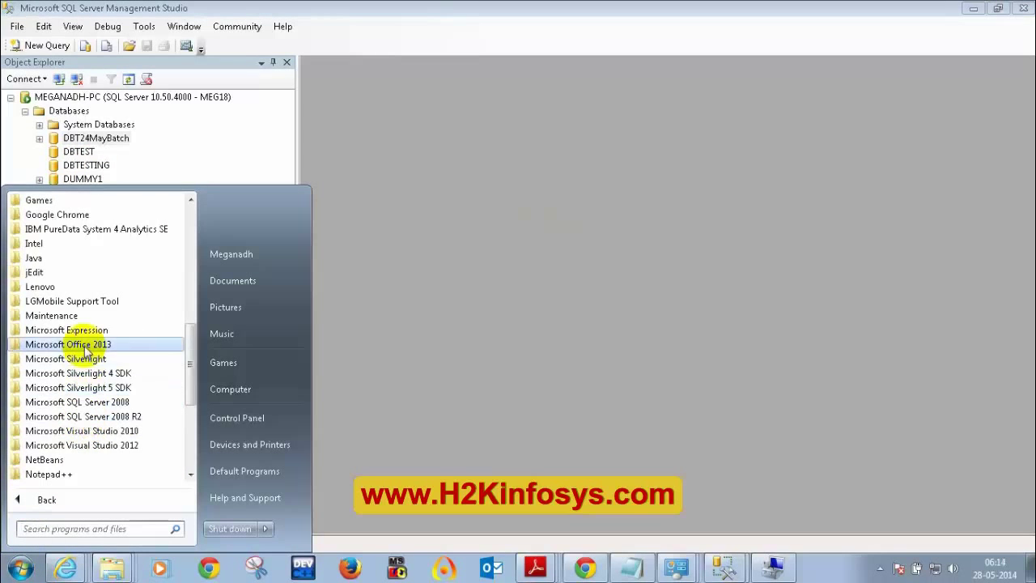
click(113, 416)
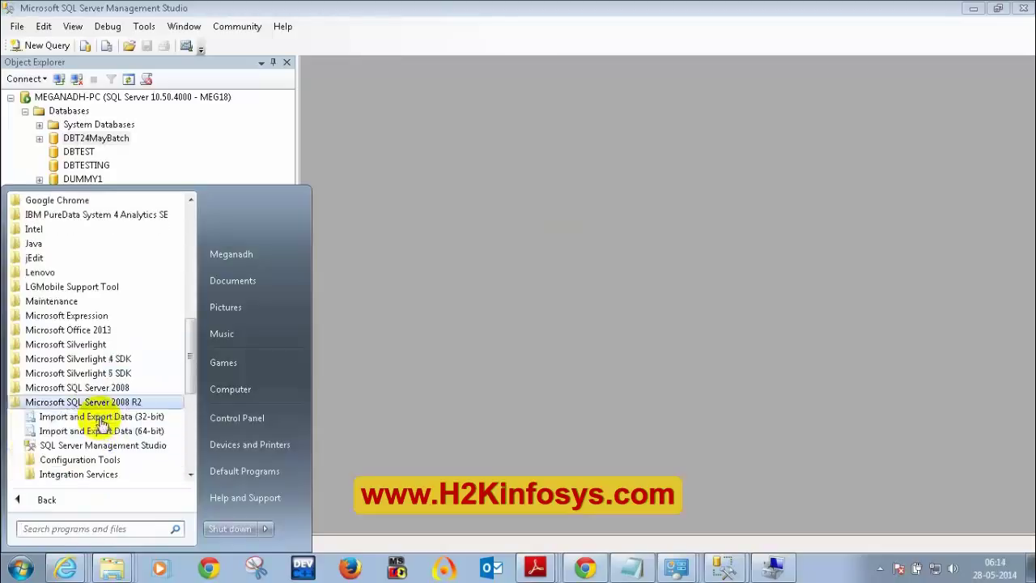
click(122, 427)
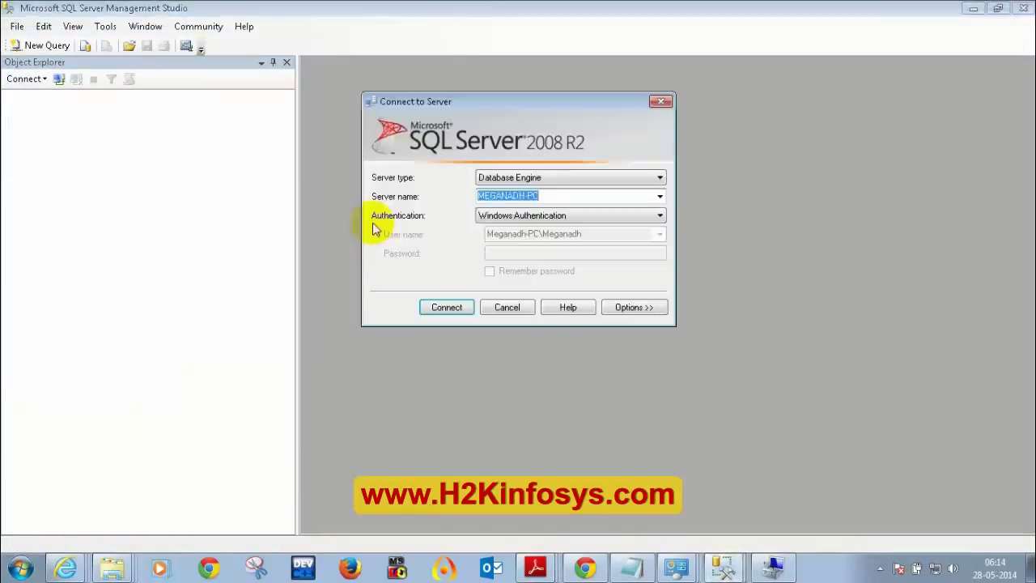
- Set Connect to Server authentication to SQL Server Authentication with the sa login
click(515, 215)
click(515, 216)
click(518, 217)
click(510, 225)
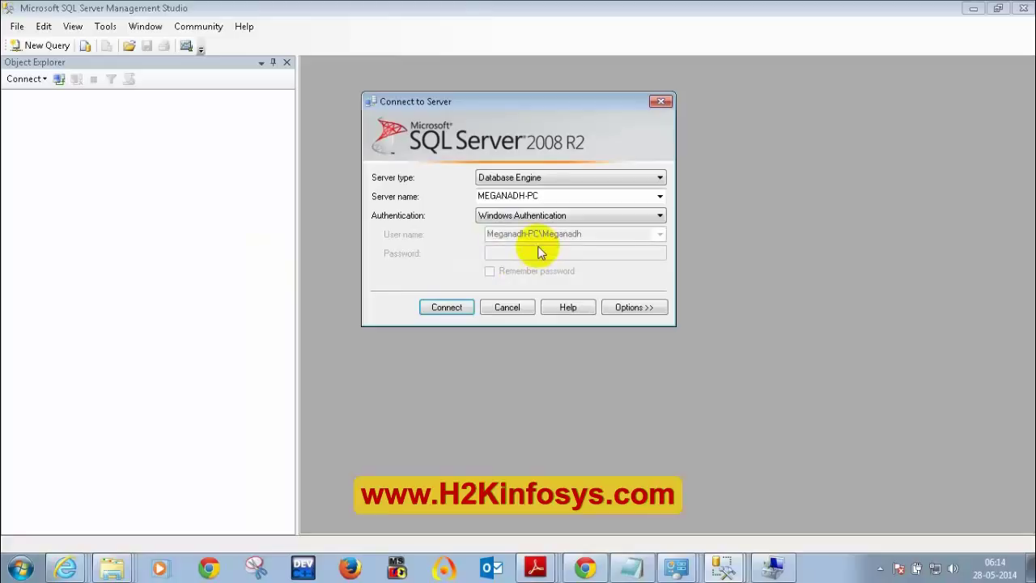
click(534, 216)
click(542, 234)
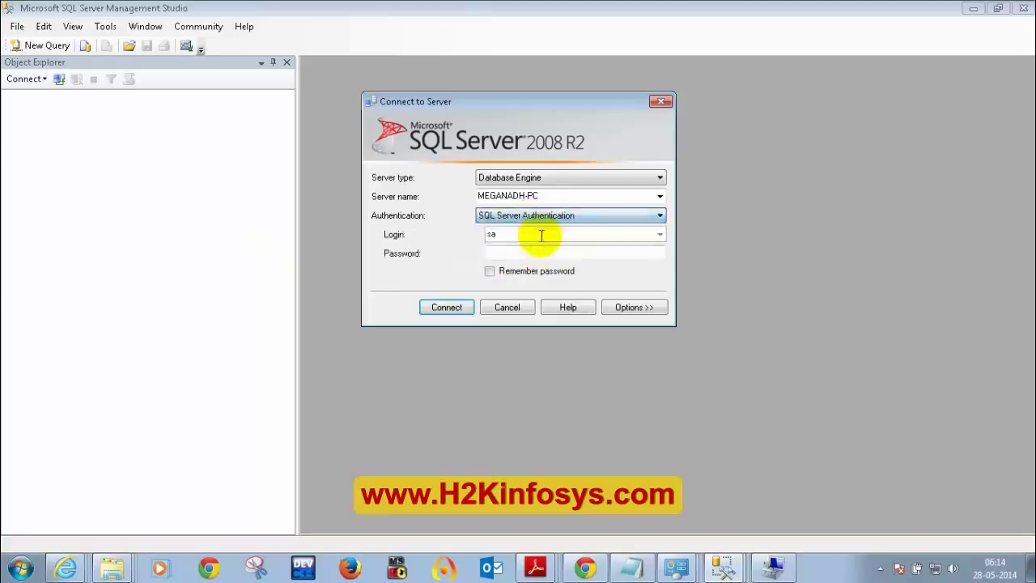
click(542, 234)
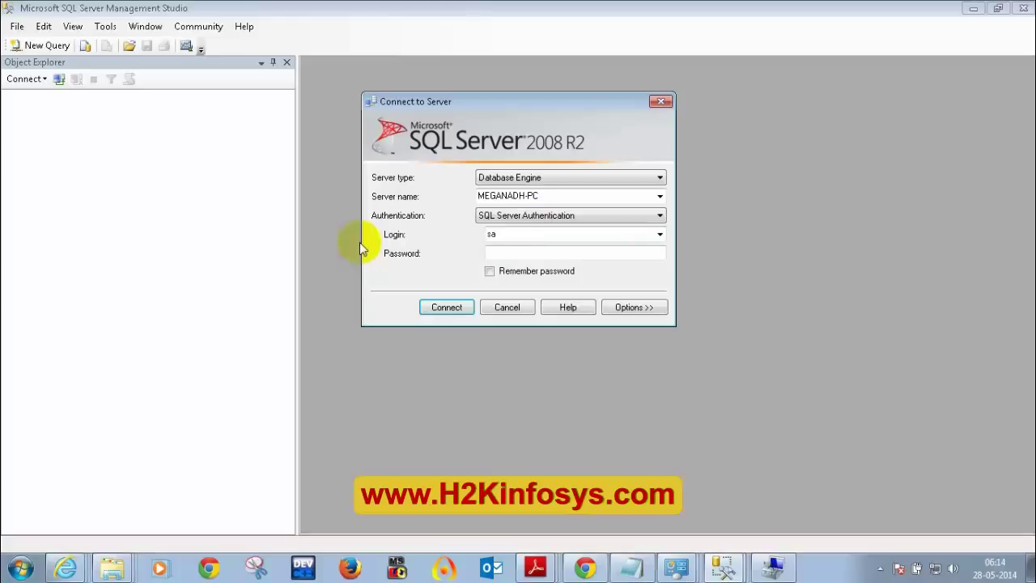
- Try SQL Server Authentication's login and password fields, then settle on Windows Authentication
click(542, 220)
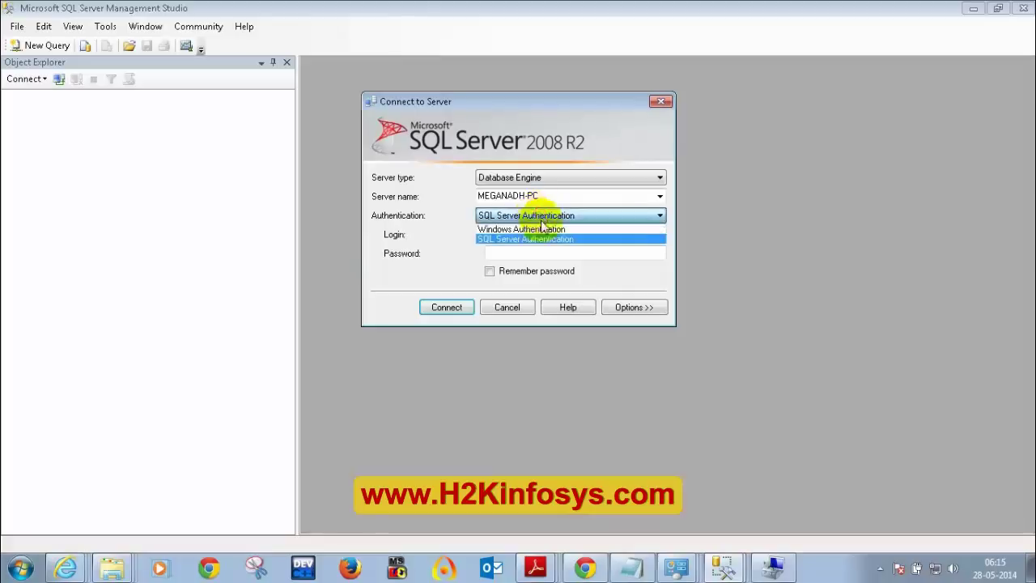
click(541, 229)
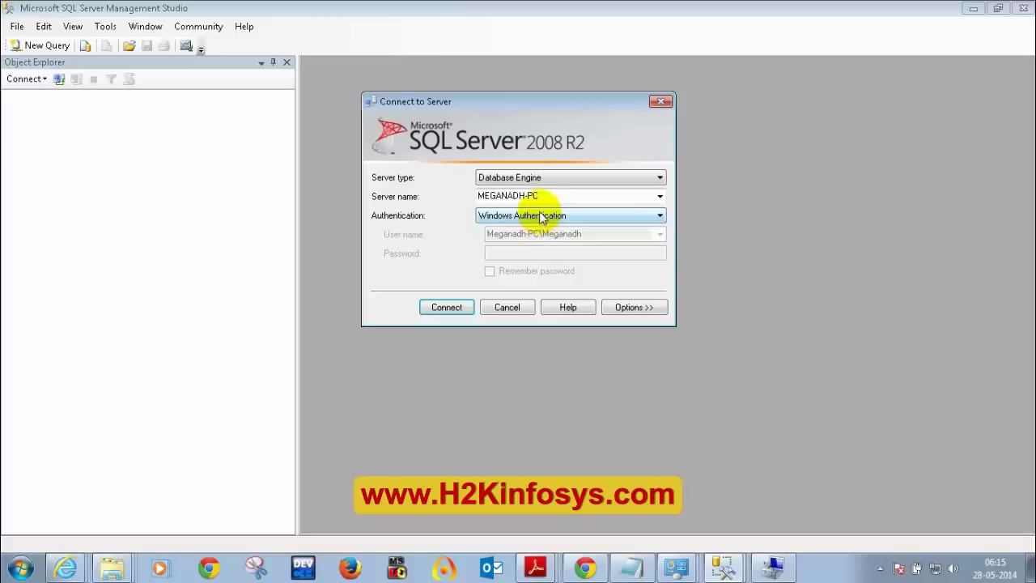
click(498, 215)
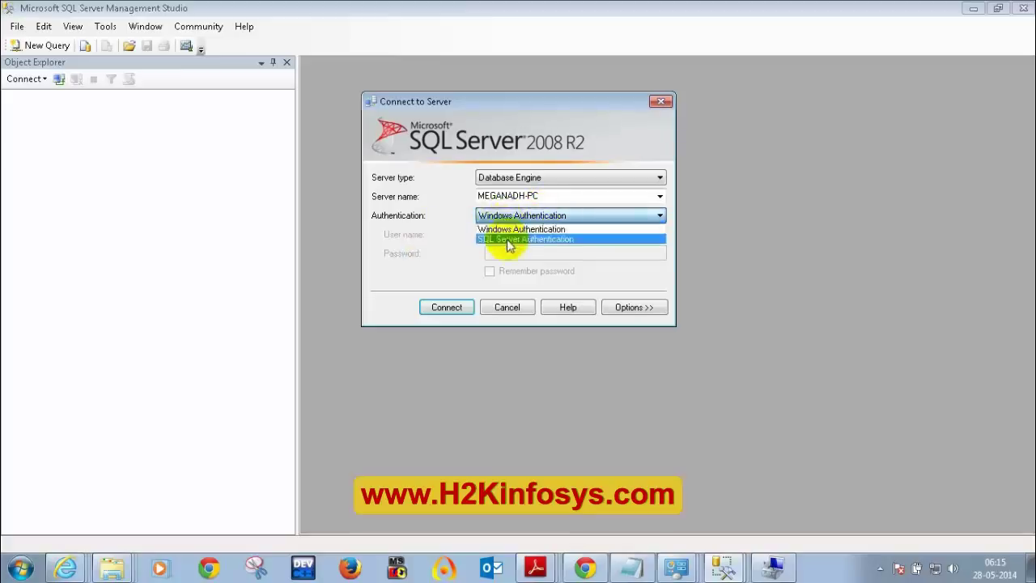
click(505, 240)
click(491, 234)
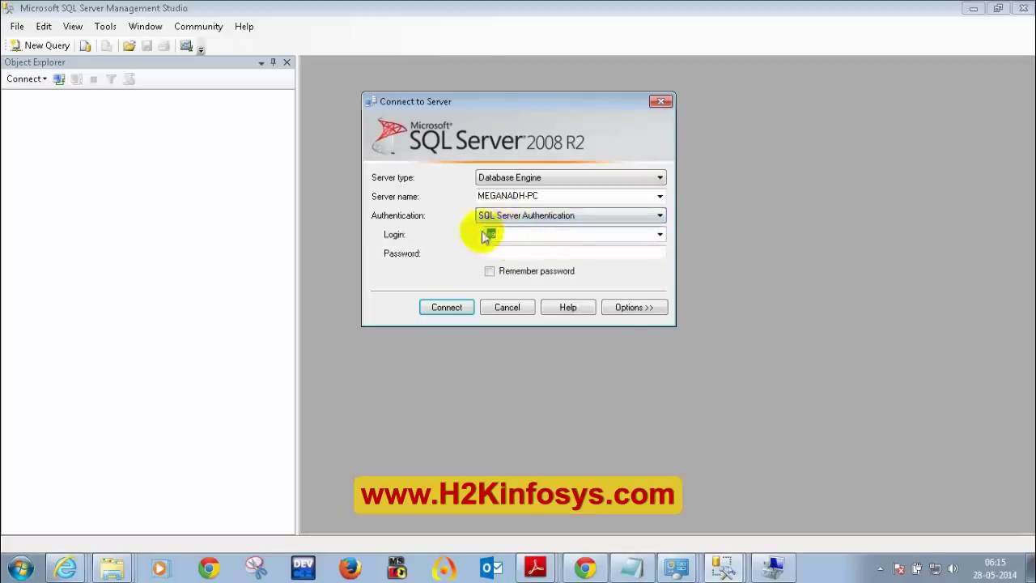
click(505, 254)
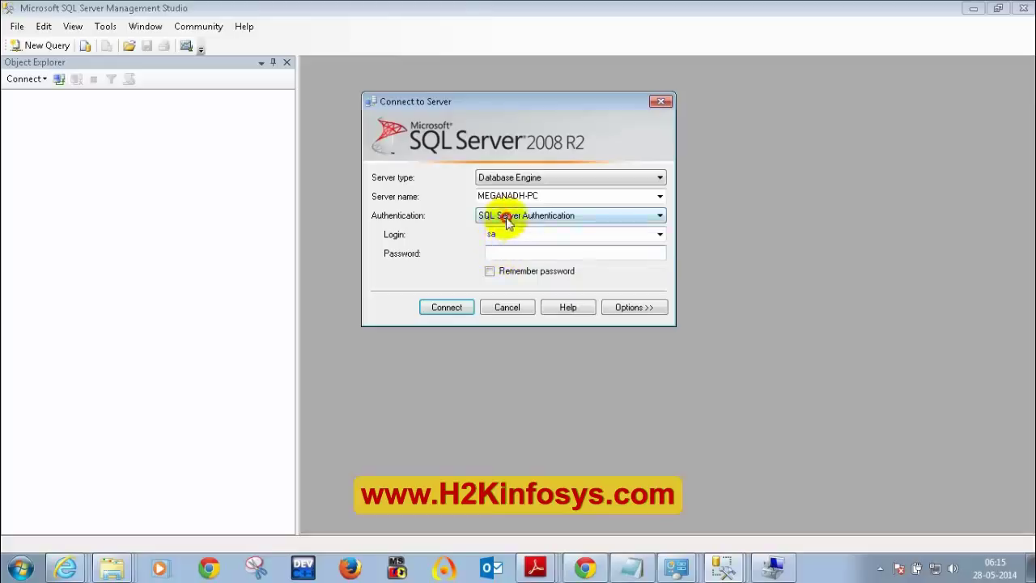
click(506, 217)
click(511, 230)
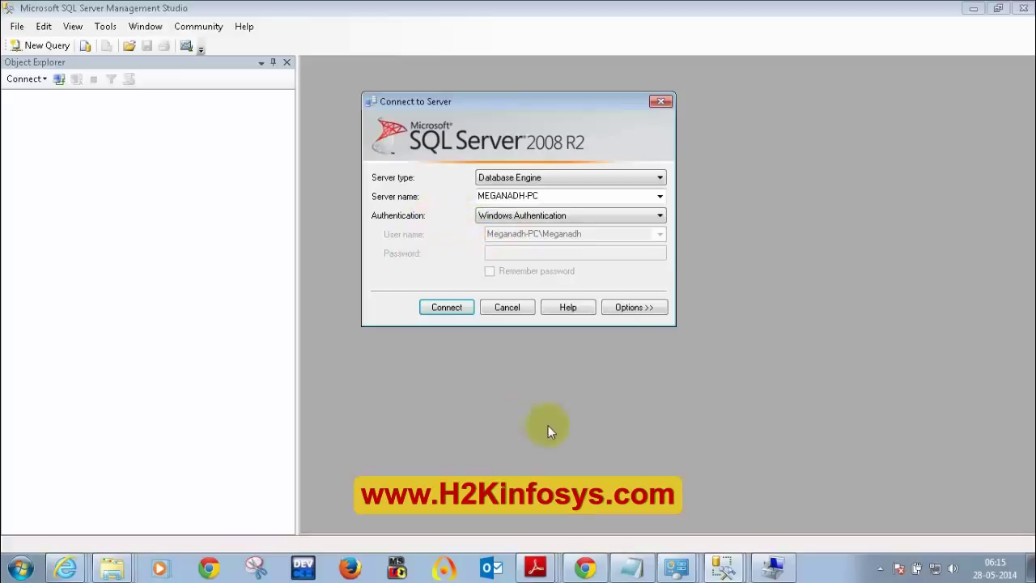
- Look through the local user accounts in Computer Management's Users list
click(773, 569)
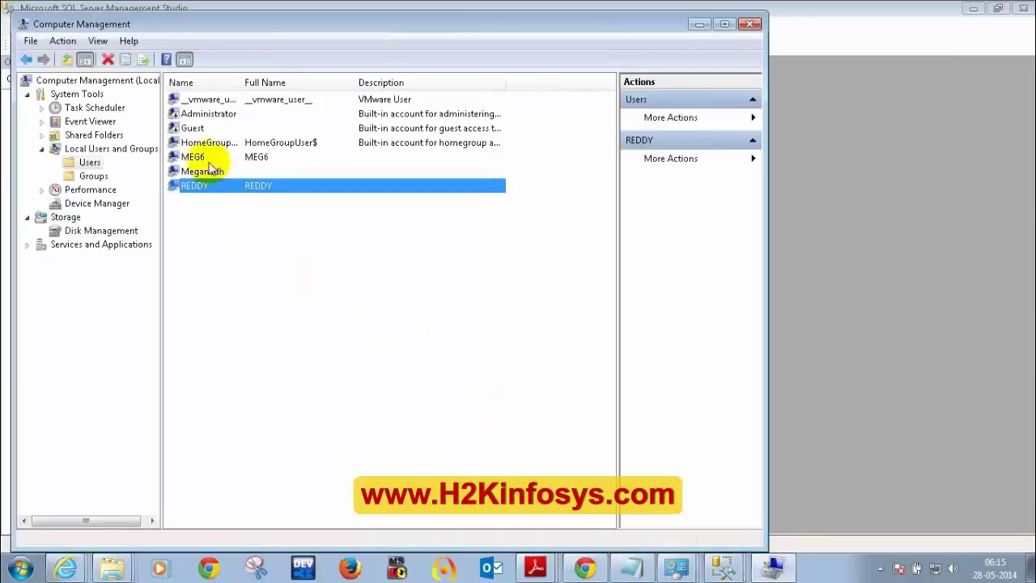
click(204, 157)
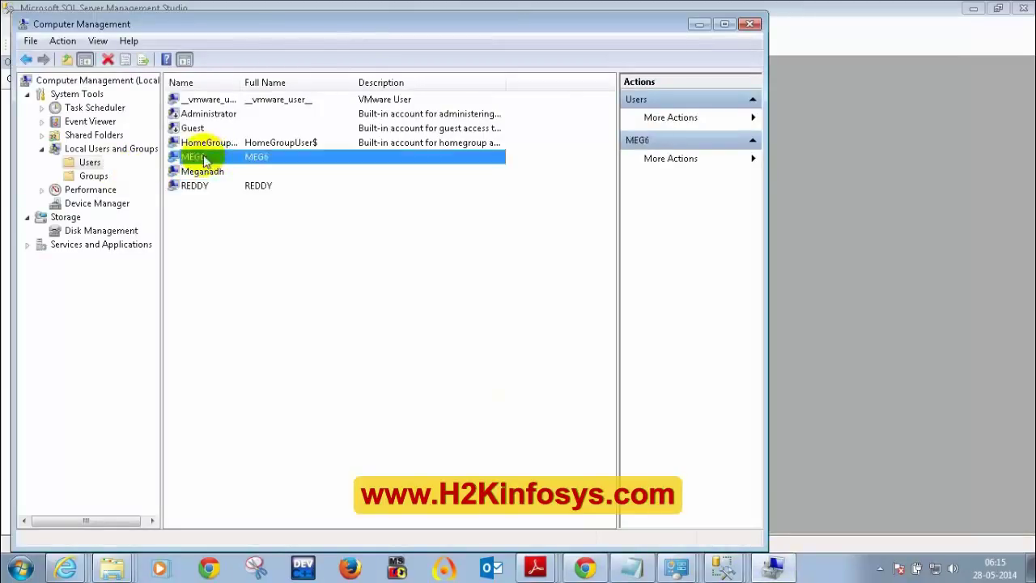
click(210, 172)
click(209, 186)
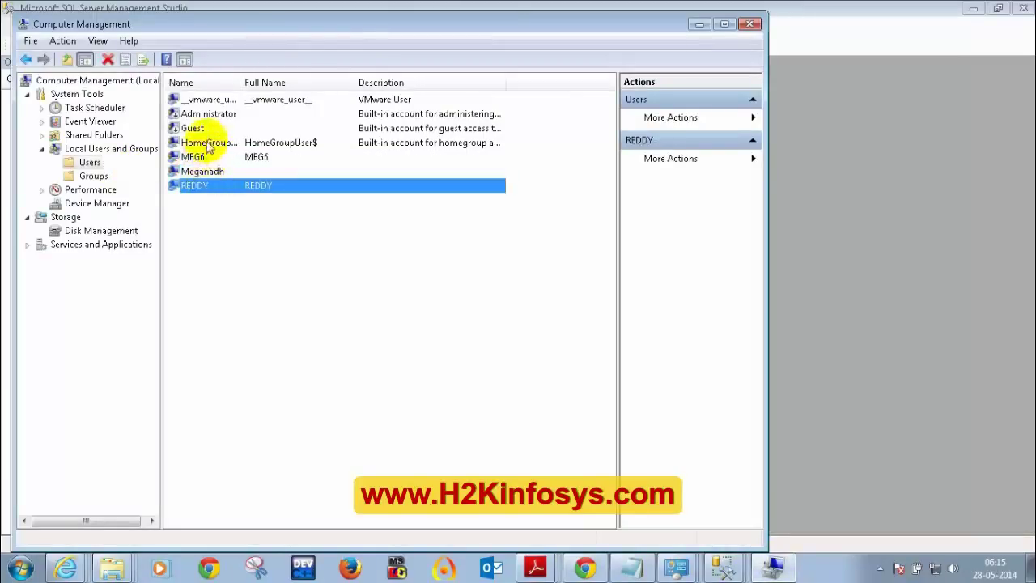
click(209, 157)
click(209, 171)
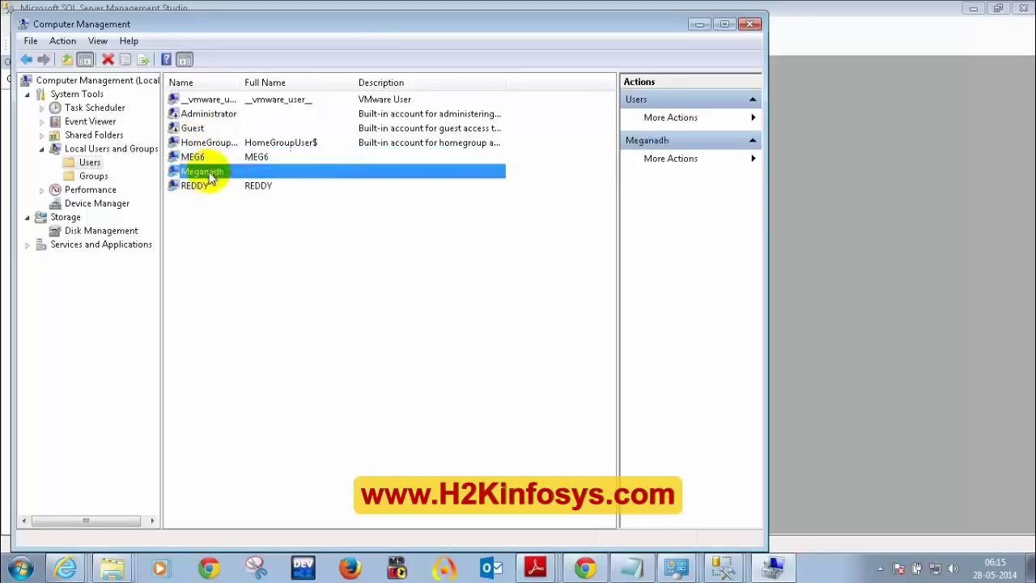
click(208, 186)
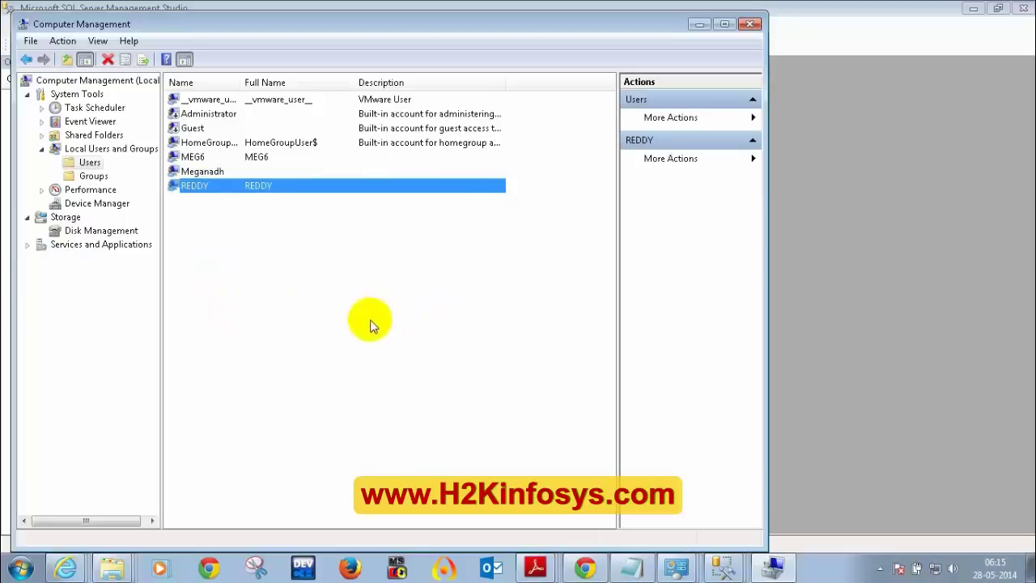
- Start Paint by running mspaint from the Run prompt
key(super+r)
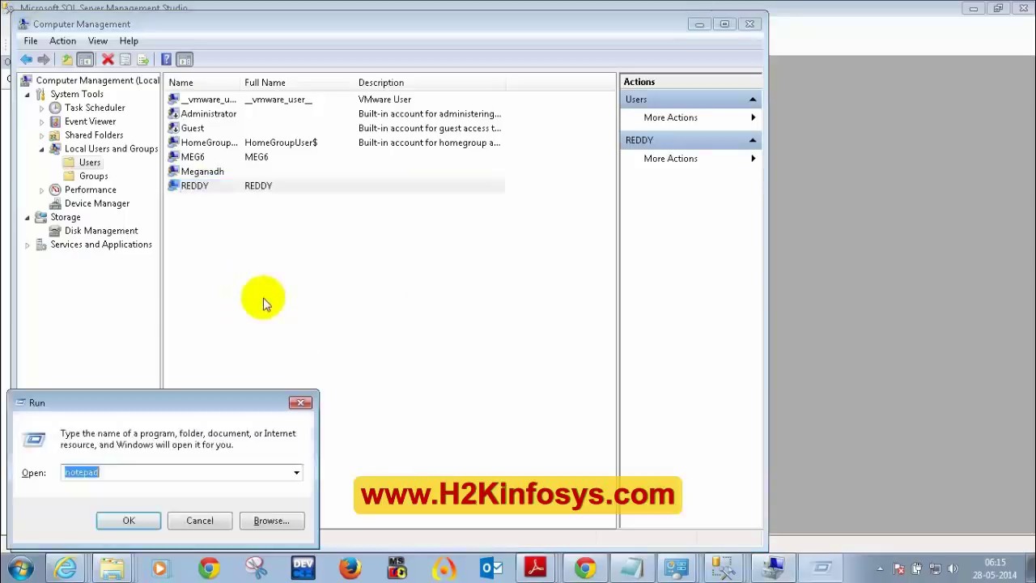
text(MSPAINT)
key(Return)
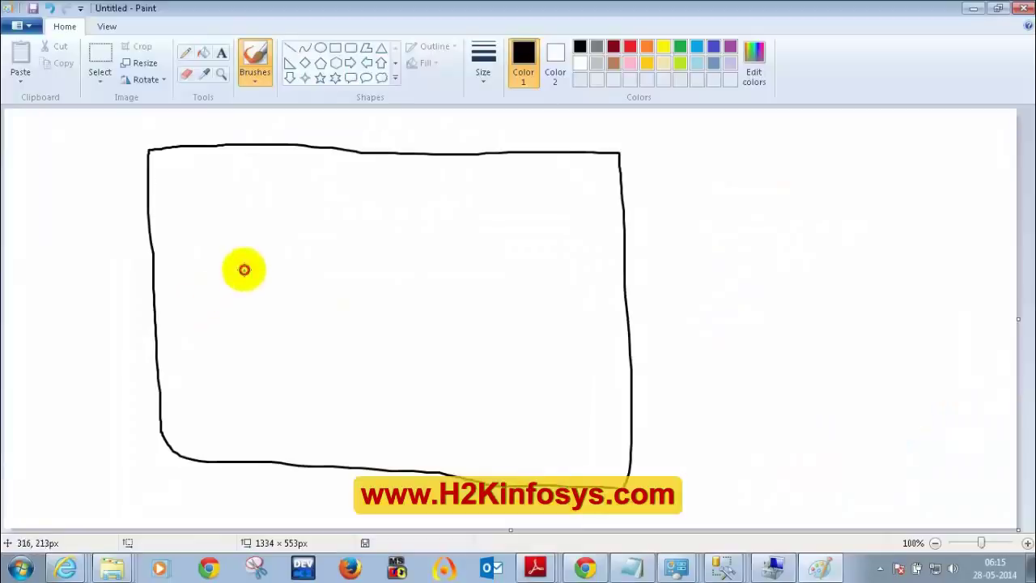
- Draw three squares inside the server box and handwrite labels beneath them
mouse_move(243, 268)
mouse_down()
mouse_move(289, 323)
mouse_move(301, 268)
mouse_move(244, 267)
mouse_up()
mouse_move(340, 273)
mouse_down()
mouse_move(340, 316)
mouse_move(405, 331)
mouse_move(409, 268)
mouse_move(340, 267)
mouse_up()
mouse_move(439, 267)
mouse_down()
mouse_move(437, 331)
mouse_move(527, 335)
mouse_move(441, 265)
mouse_up()
drag(250, 340, 273, 358)
mouse_move(352, 361)
mouse_down()
mouse_move(352, 352)
mouse_move(363, 361)
mouse_move(377, 351)
mouse_move(397, 364)
mouse_move(472, 361)
mouse_move(490, 386)
mouse_move(507, 351)
mouse_move(515, 362)
mouse_move(504, 354)
mouse_move(523, 359)
mouse_move(523, 347)
mouse_move(553, 368)
mouse_up()
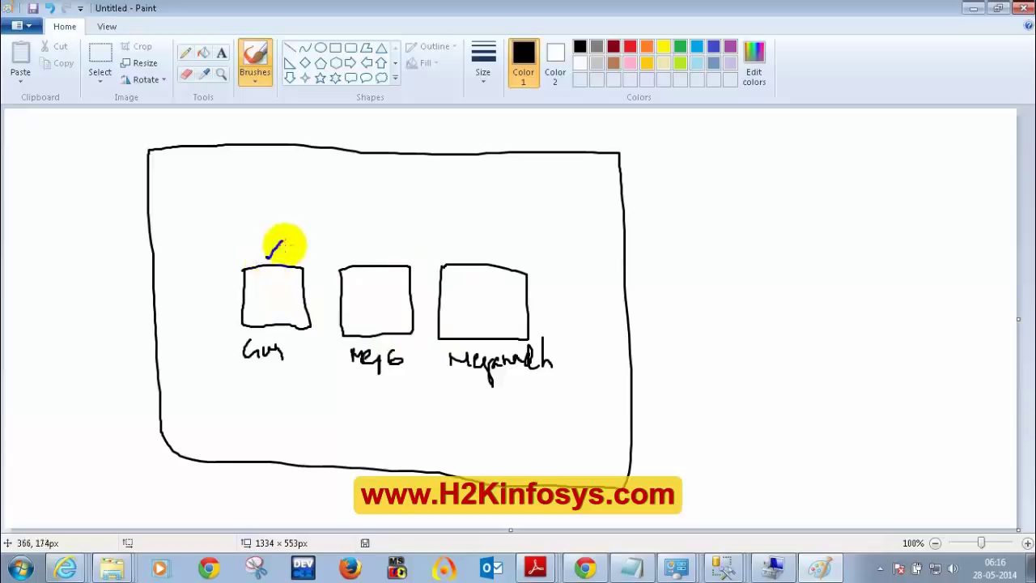
- Add ticks above the second and third squares and an arrow pointing at the third label
drag(367, 253, 380, 248)
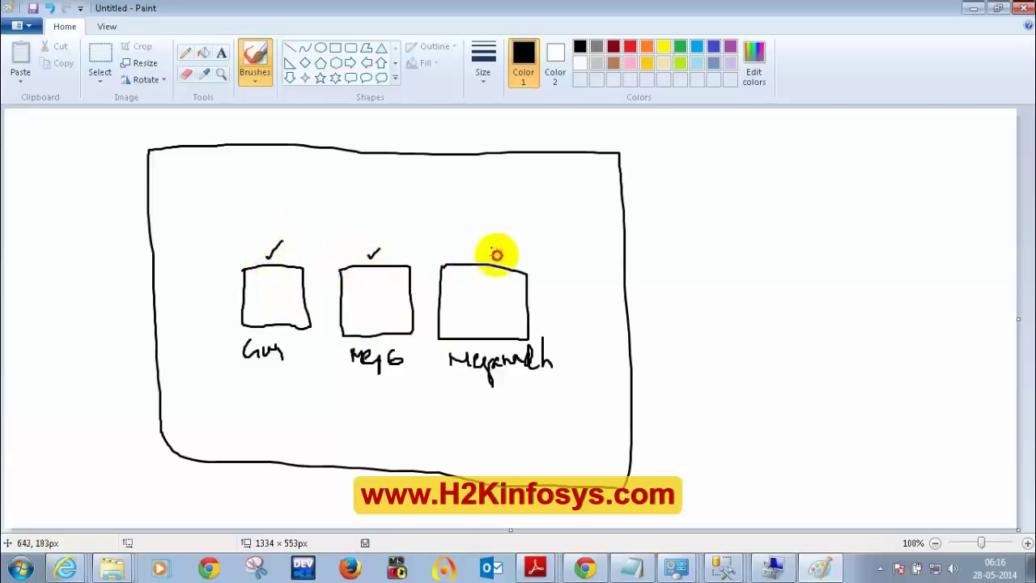
drag(496, 255, 502, 248)
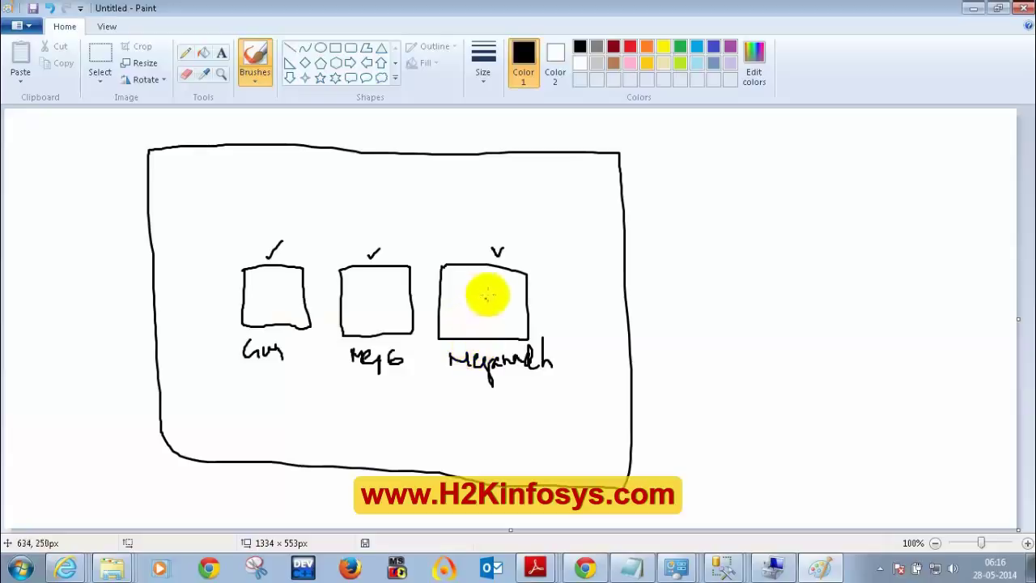
drag(508, 381, 527, 416)
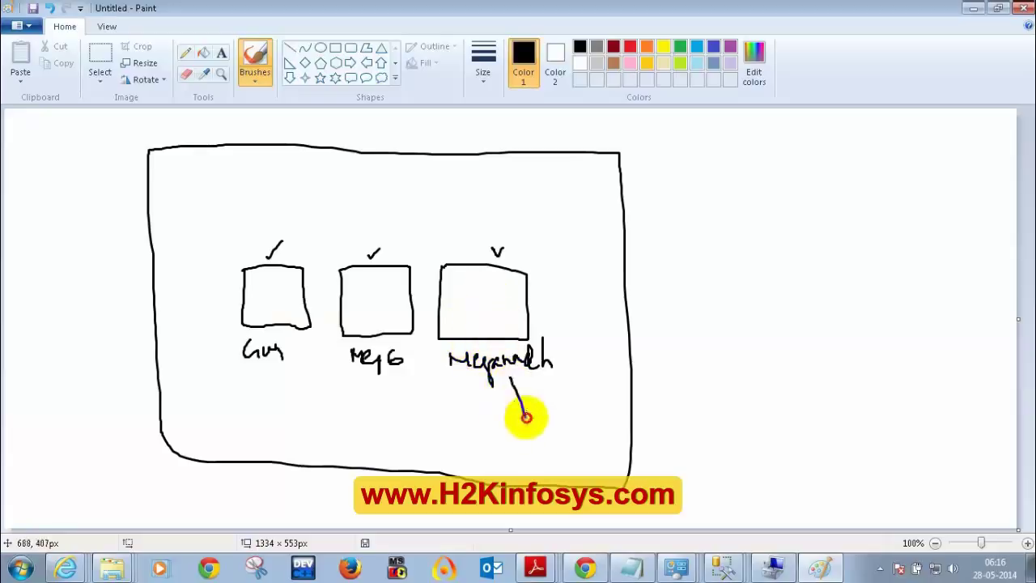
drag(510, 381, 530, 395)
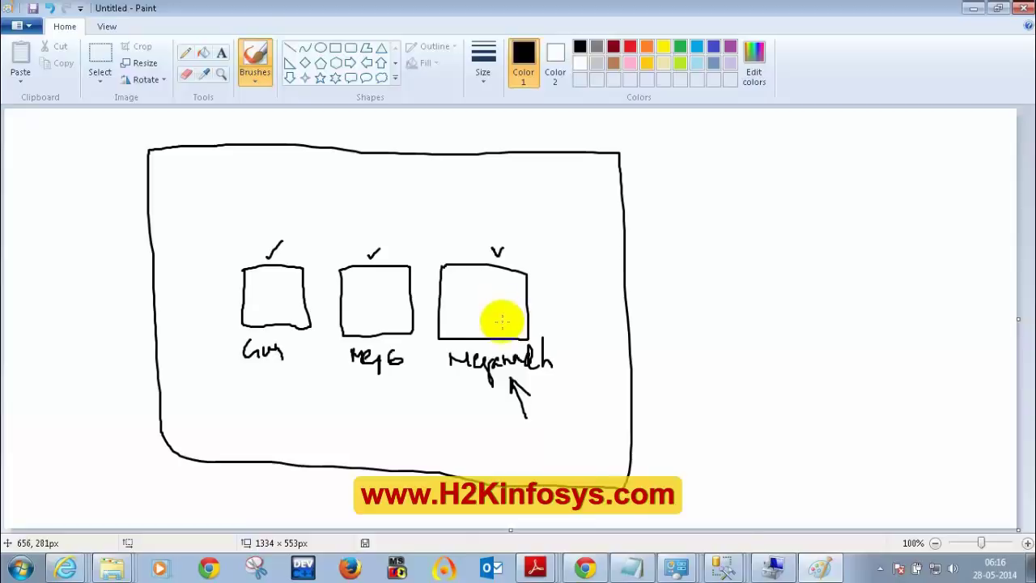
- Close the unconnected Management Studio window and bring the connected one with the query forward
click(725, 569)
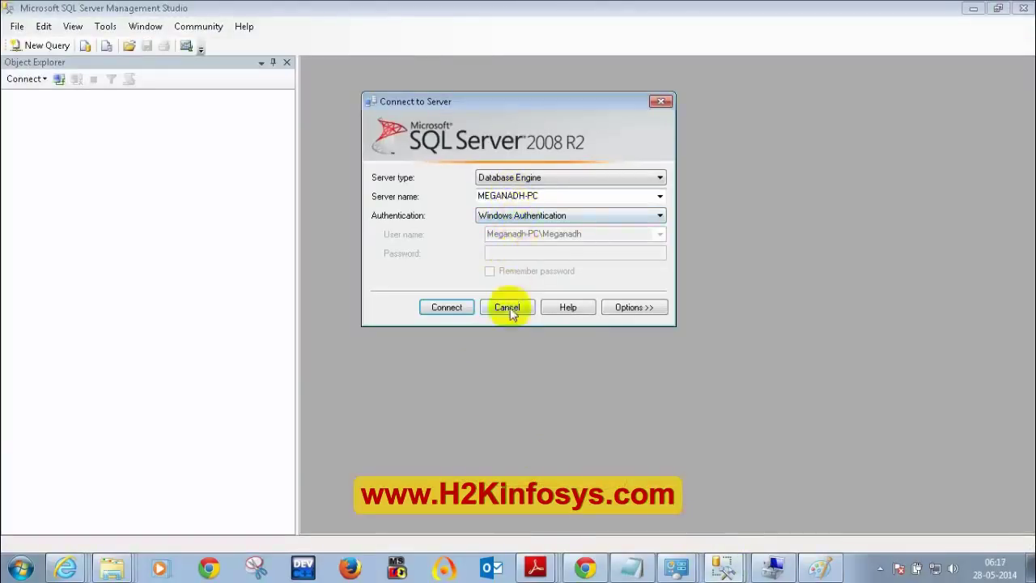
click(508, 308)
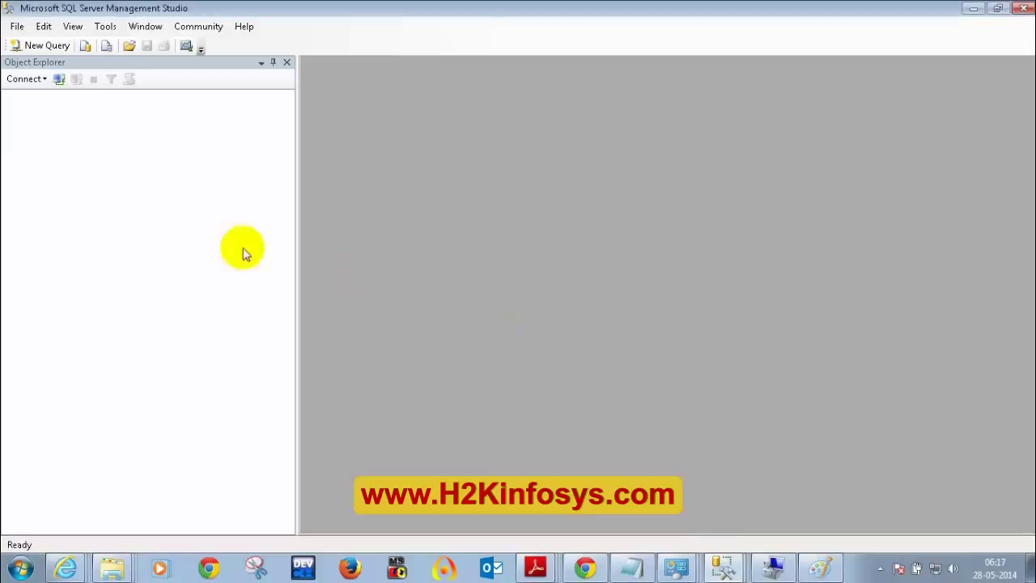
click(59, 78)
click(518, 305)
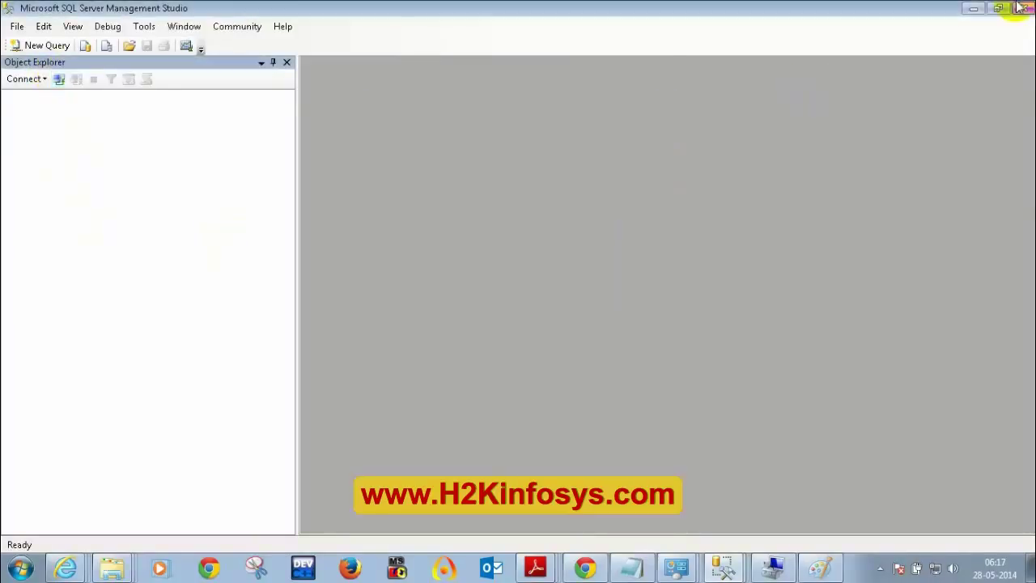
click(1021, 10)
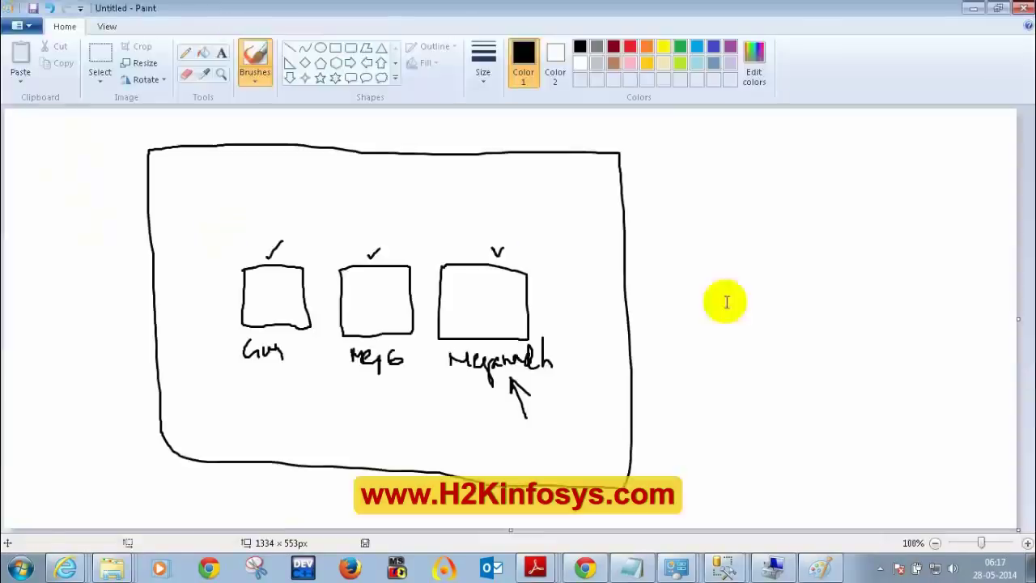
click(724, 565)
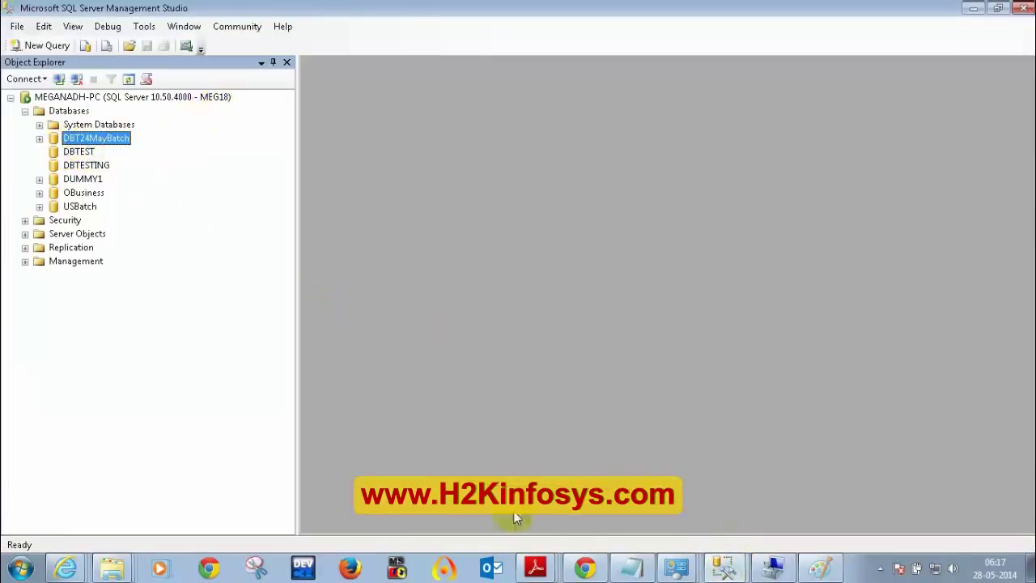
click(724, 569)
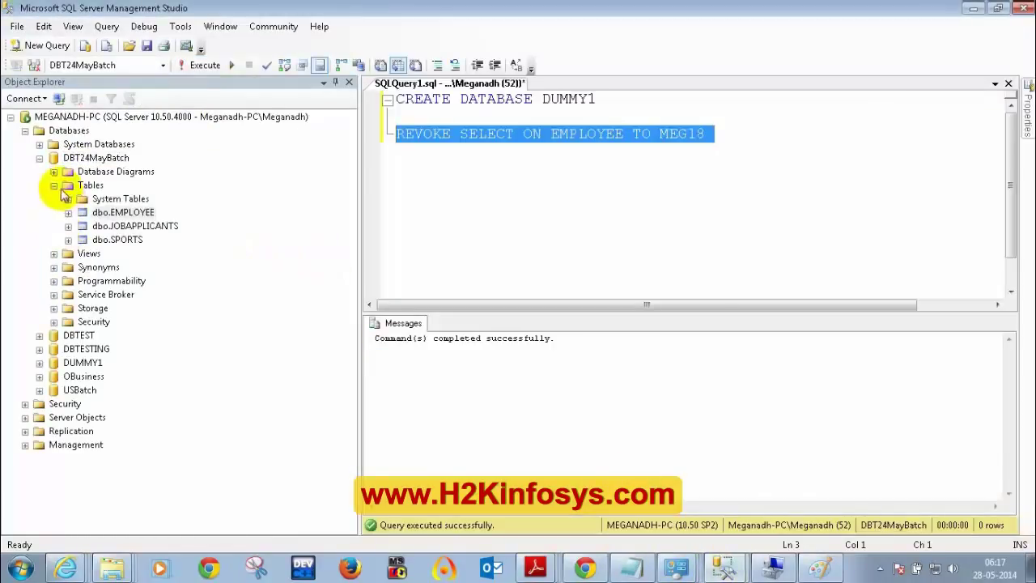
- Collapse the DBT24MayBatch database tree and start a New Login from Security > Logins
click(54, 186)
click(39, 158)
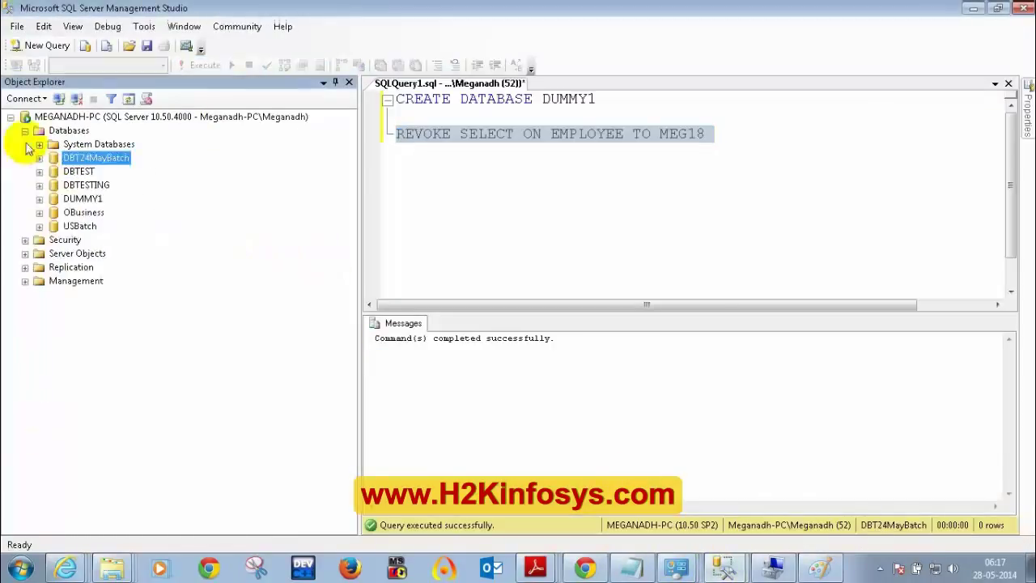
click(25, 131)
click(25, 144)
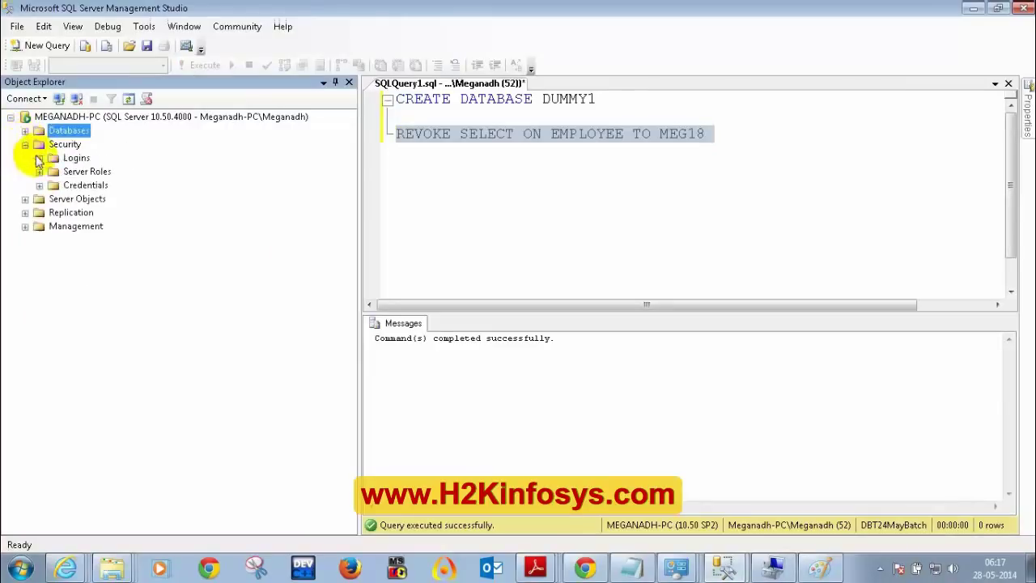
click(38, 158)
right_click(76, 158)
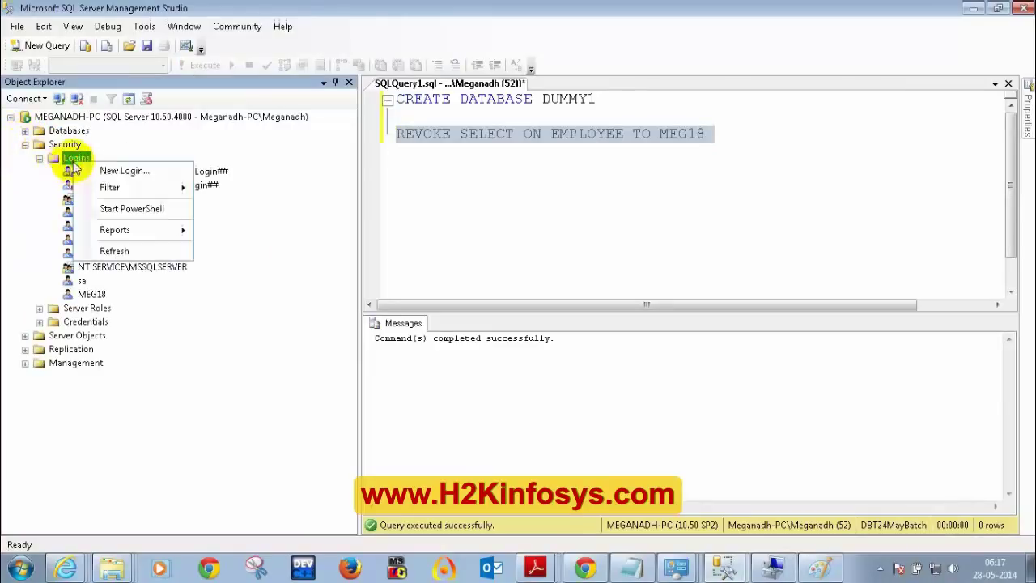
click(91, 169)
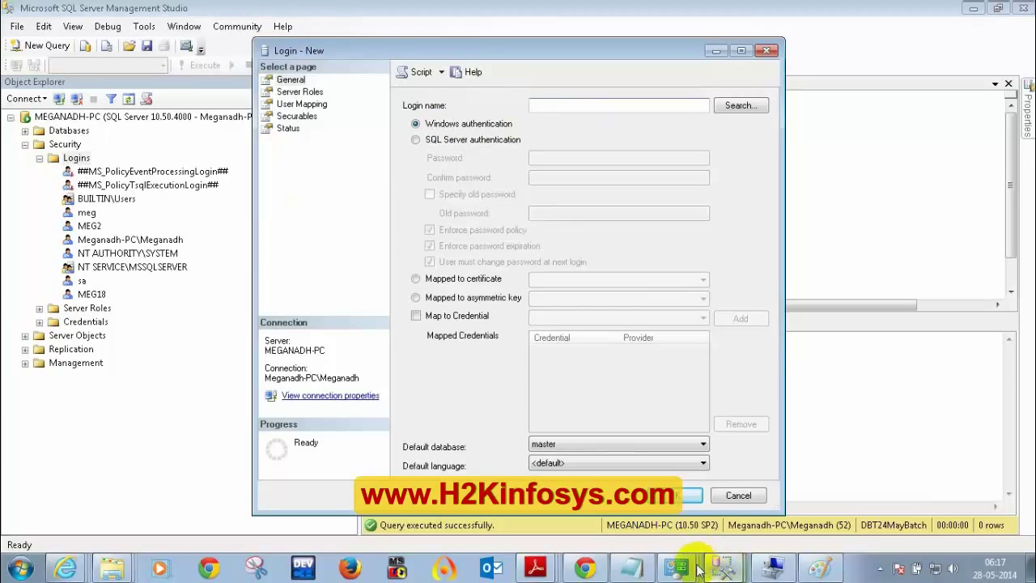
- Check the MEG6 user in the local Windows users list
click(668, 540)
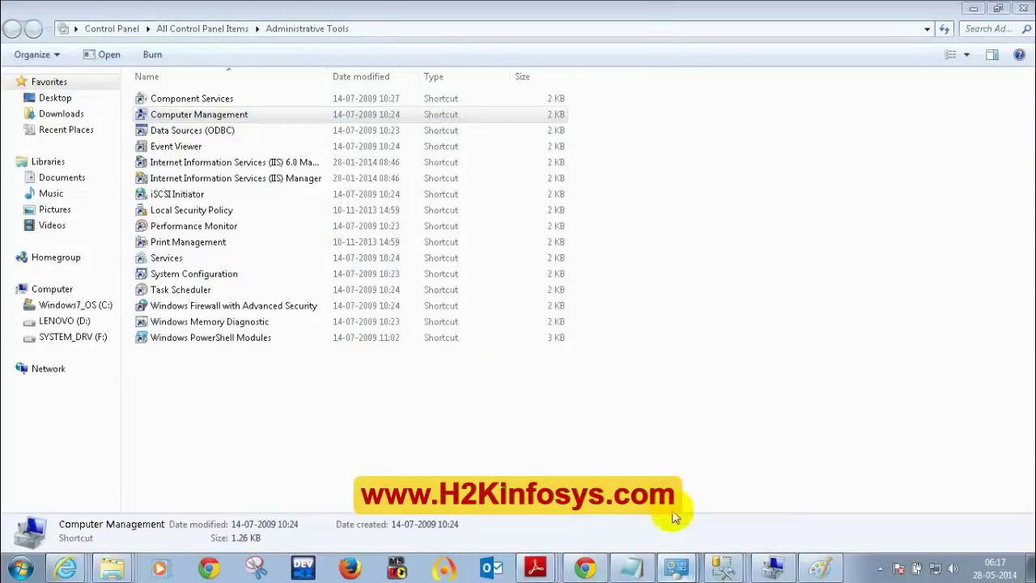
click(769, 564)
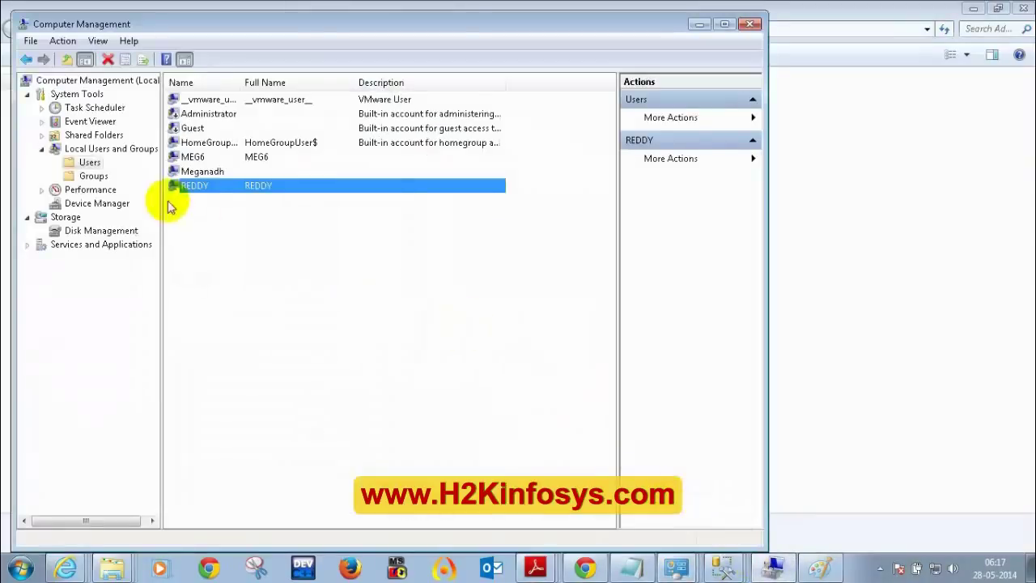
click(186, 157)
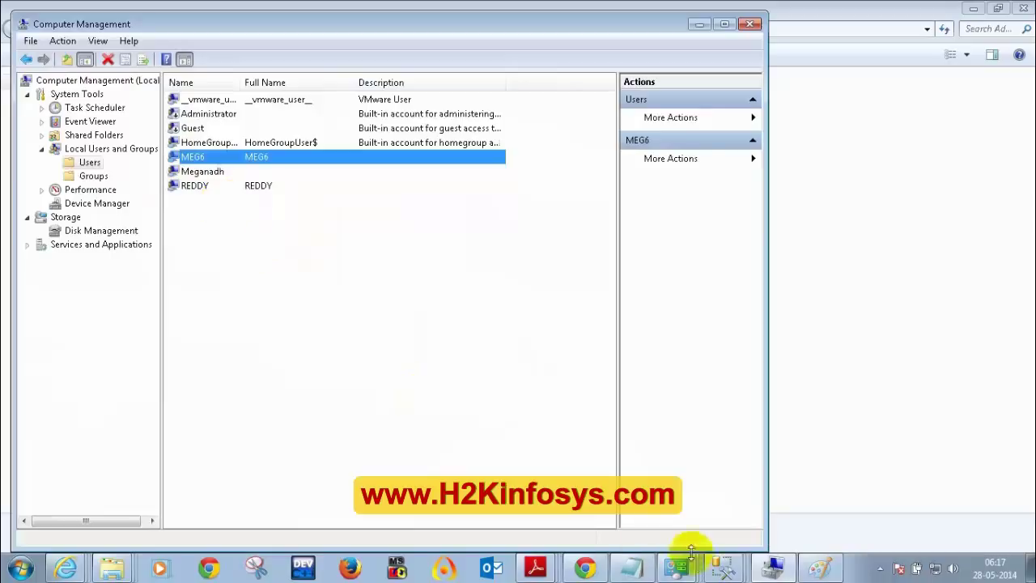
- In the Login - New user picker, resolve MEG6 to its full computer-qualified account name
click(723, 569)
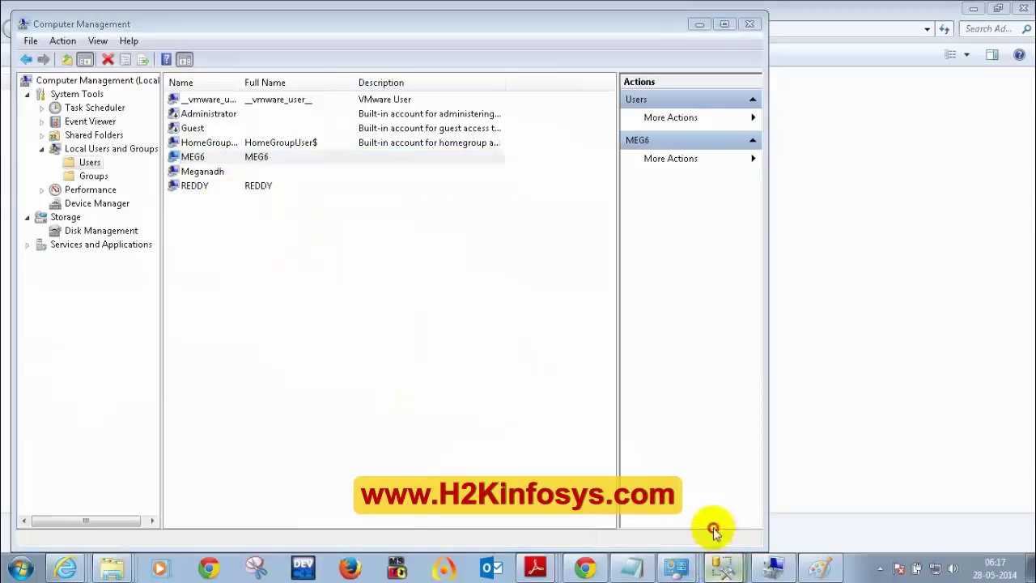
click(712, 530)
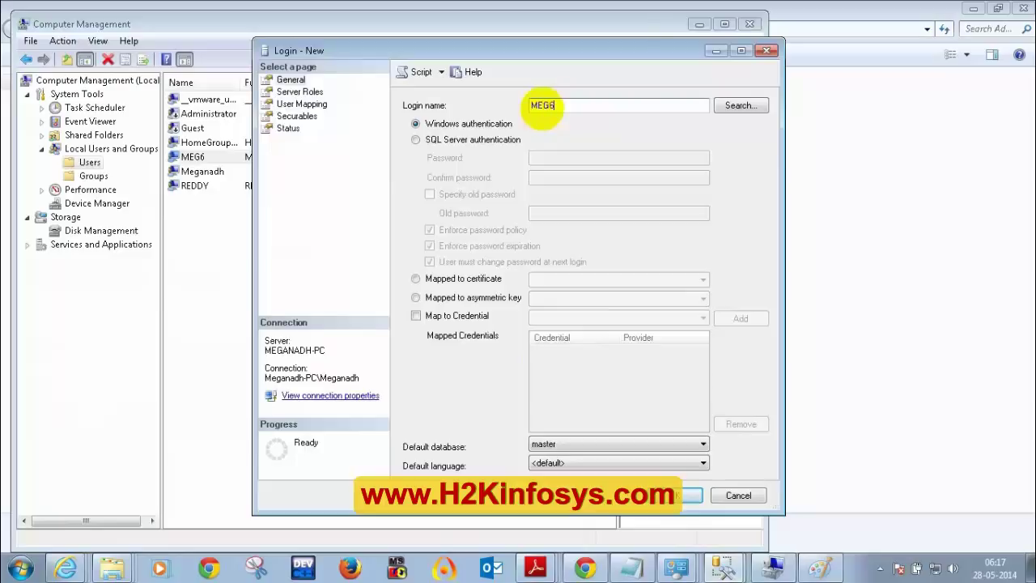
drag(594, 46, 449, 65)
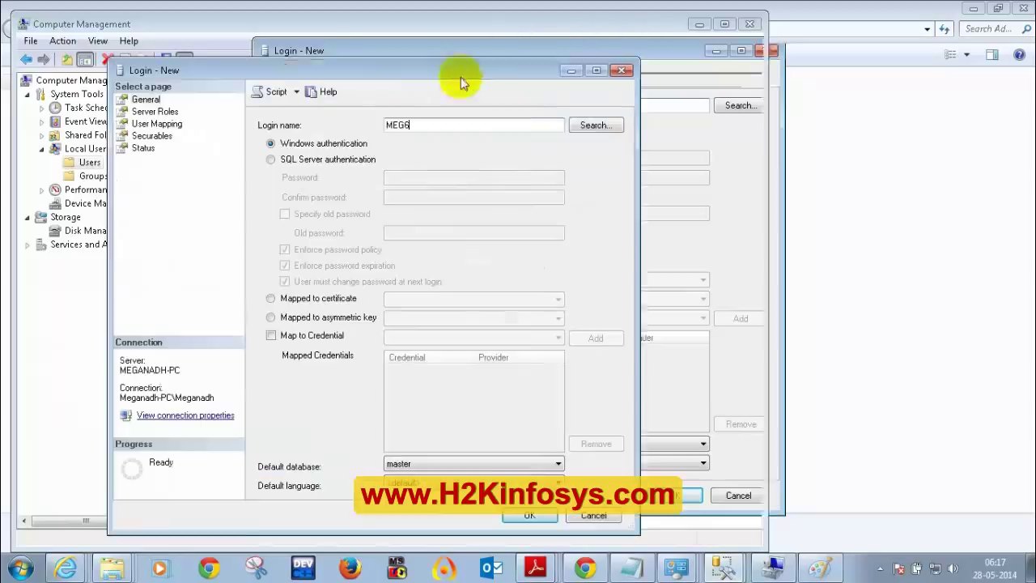
click(590, 127)
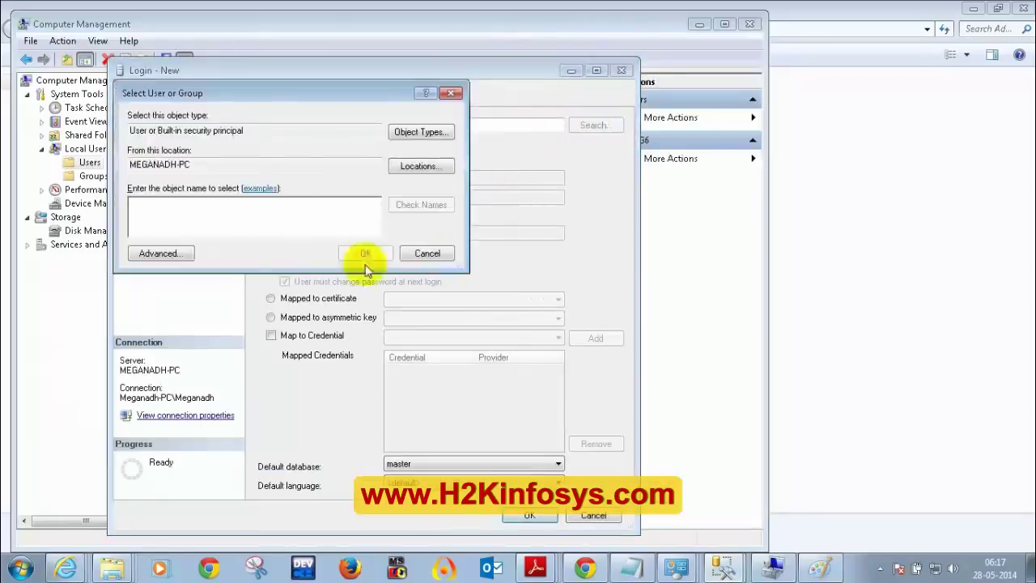
text(MEG)
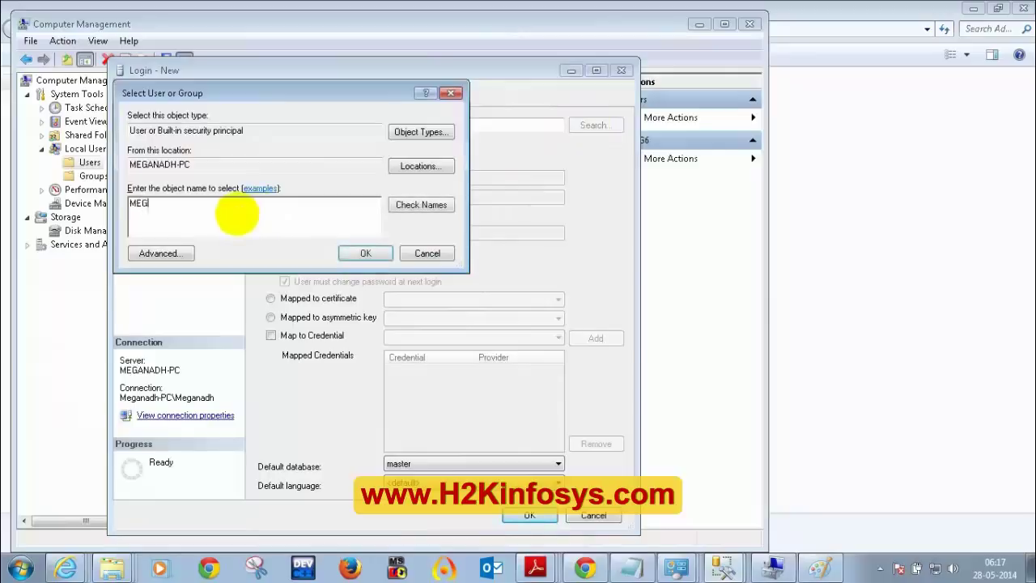
text(6)
click(416, 207)
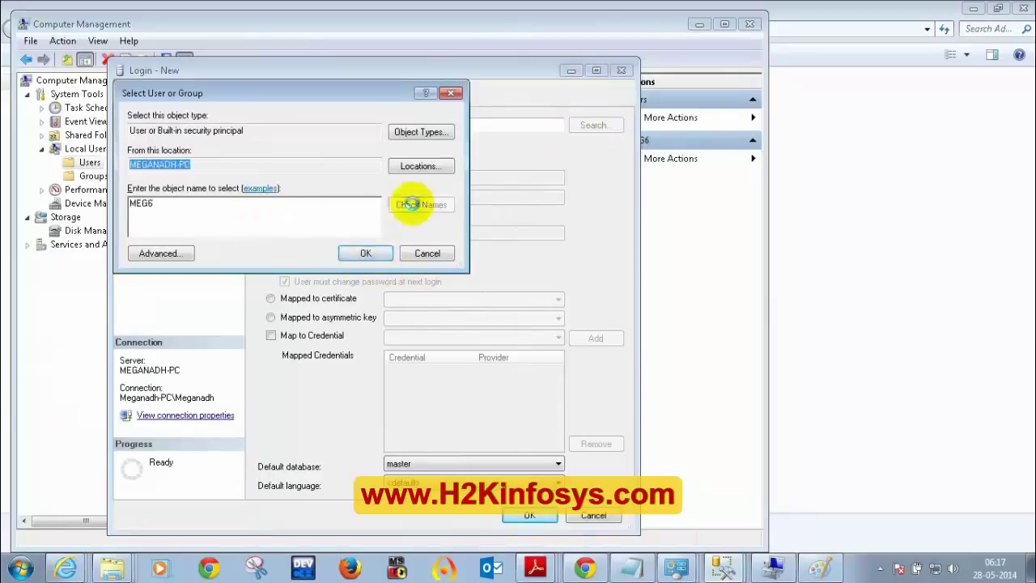
double_click(186, 204)
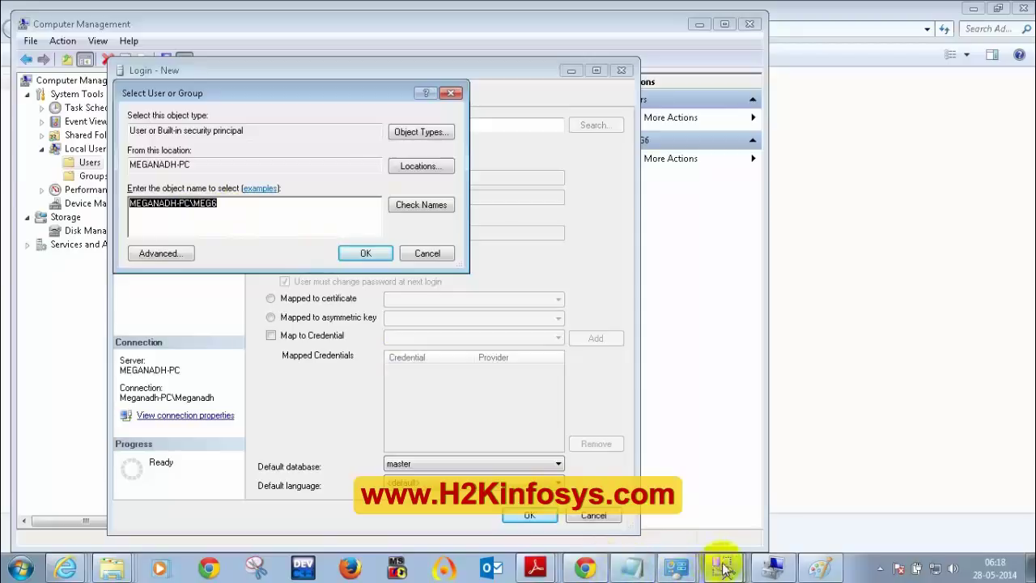
click(813, 566)
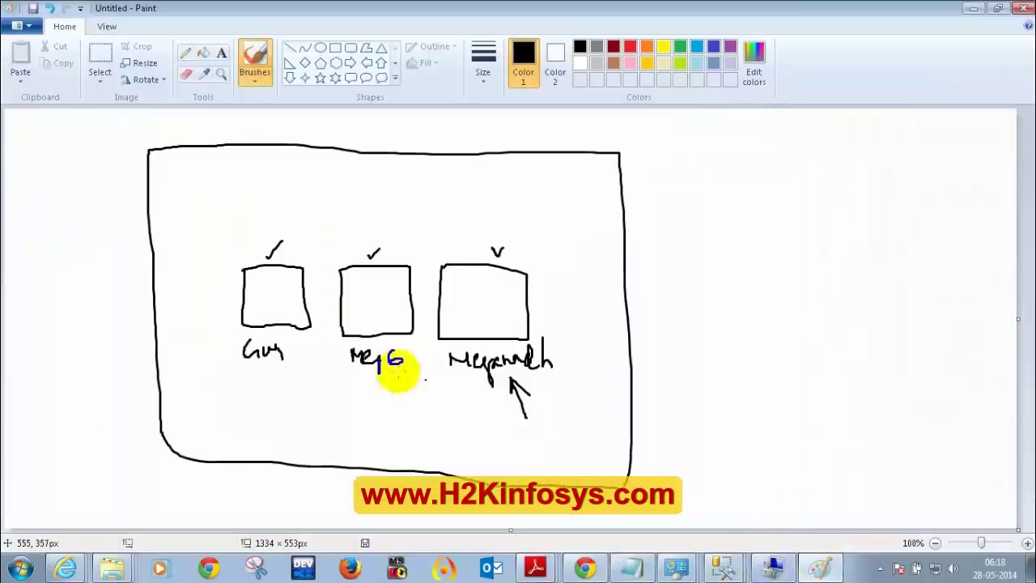
- Underline the MEG6 label and the right-hand box's label in the Paint sketch
drag(363, 376, 403, 375)
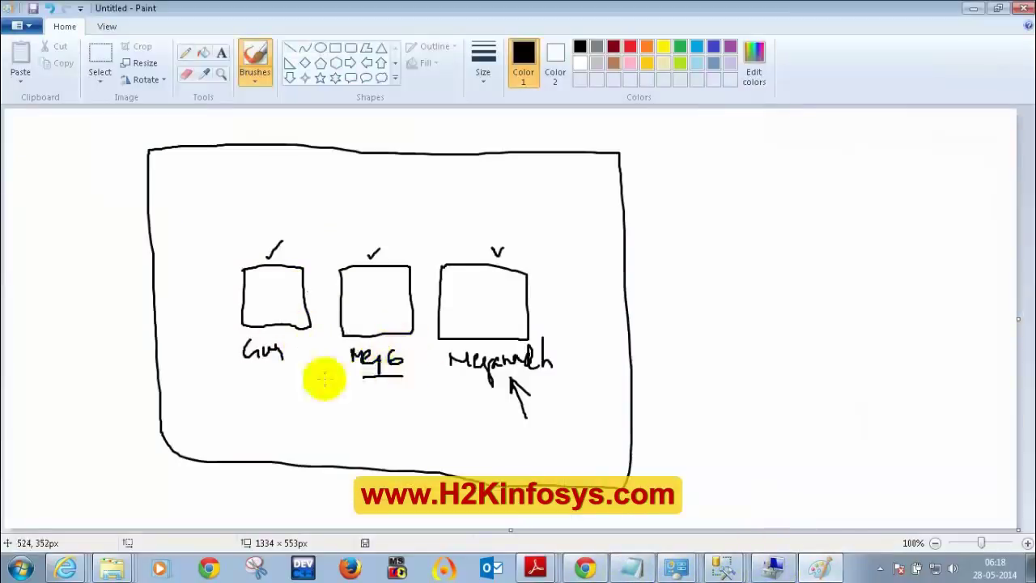
drag(479, 395, 565, 394)
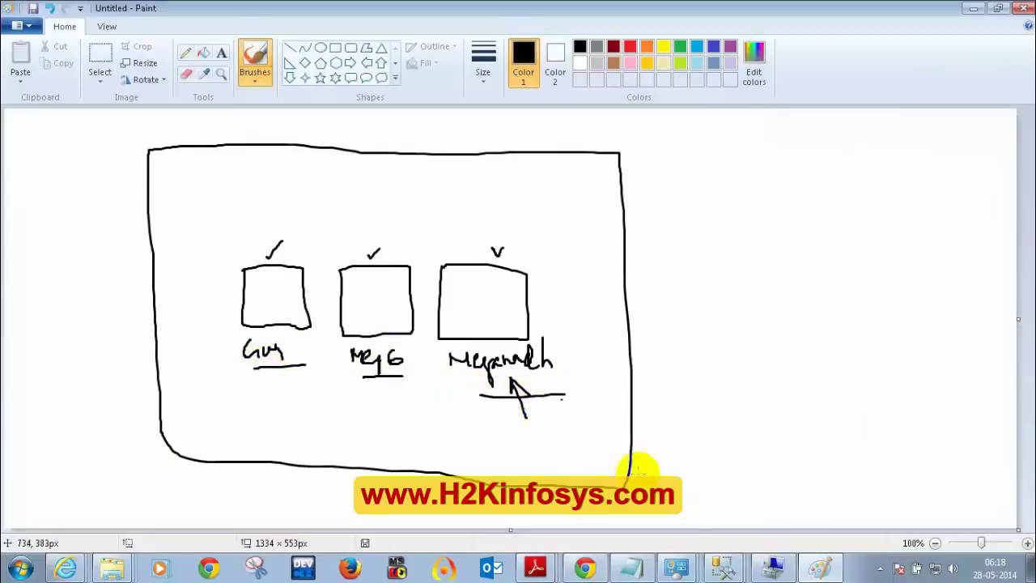
click(721, 565)
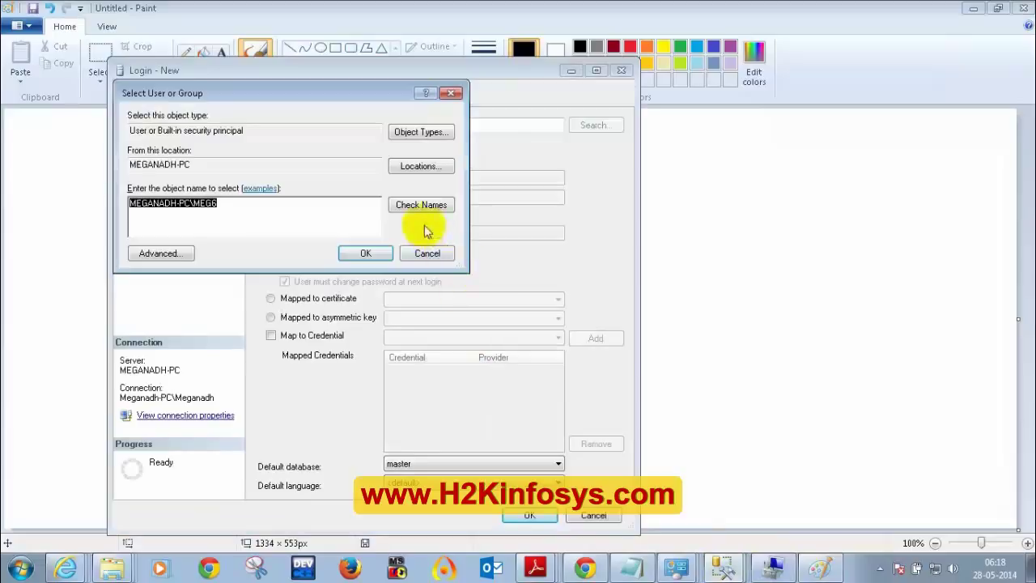
- Replace the MEG6 login name with MEG20 after Check Names shows no Windows user MEG20
click(429, 253)
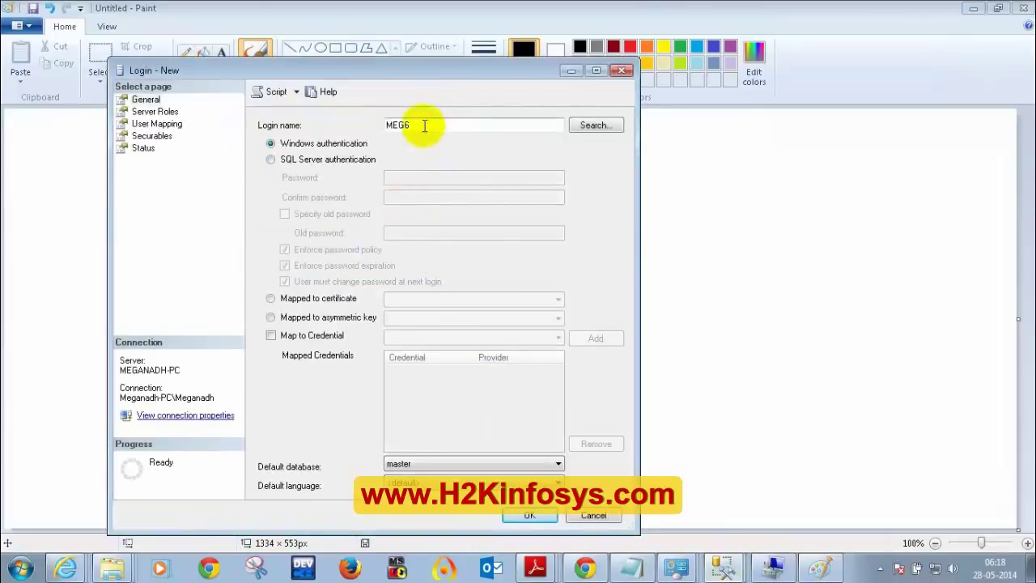
drag(423, 125, 348, 120)
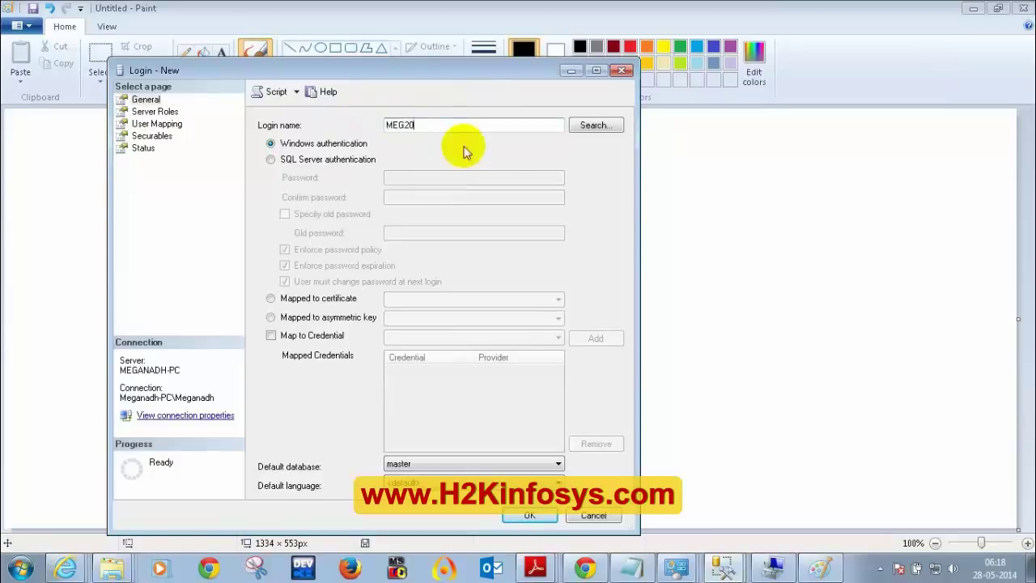
click(590, 125)
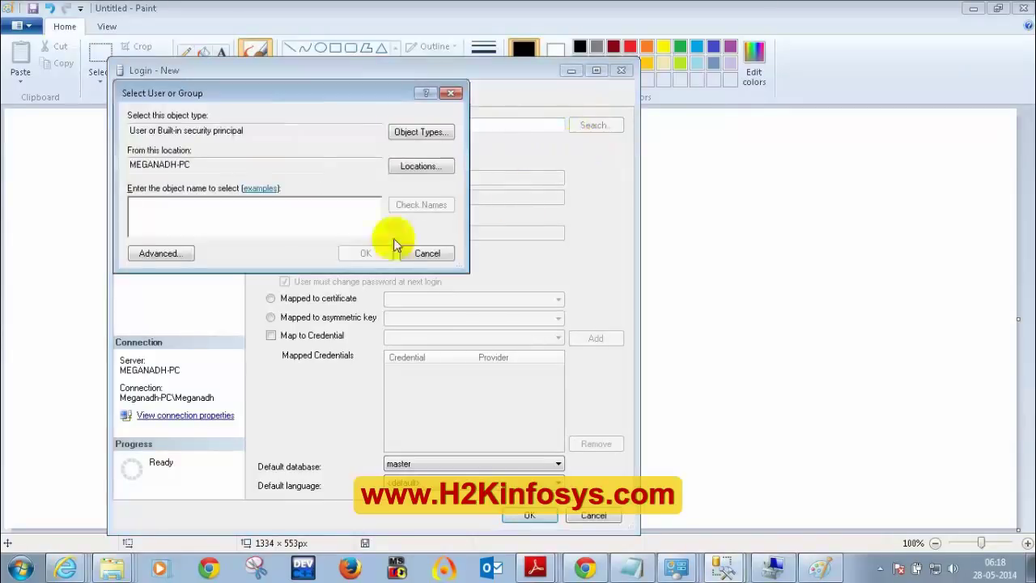
text(MEG20)
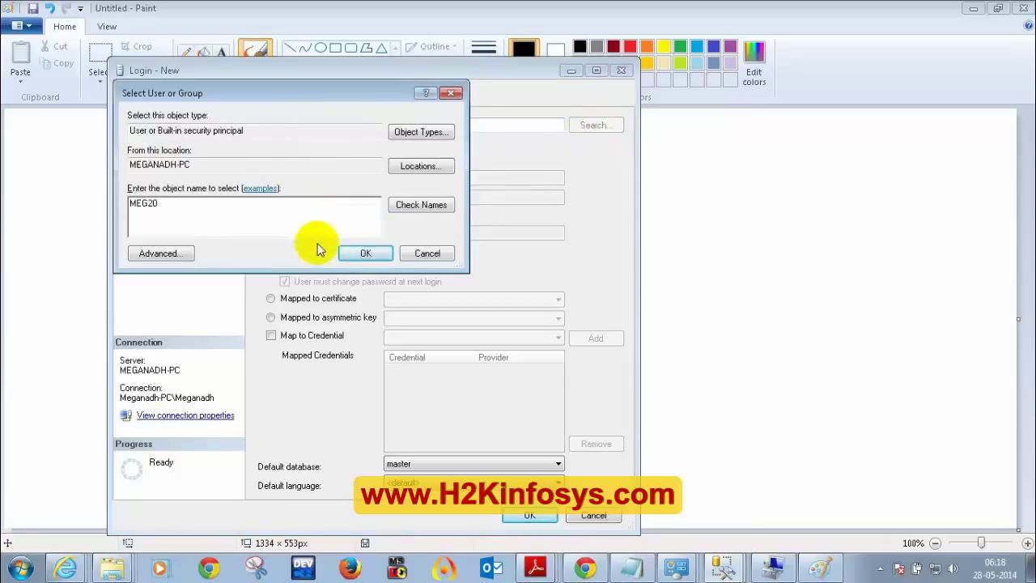
click(420, 209)
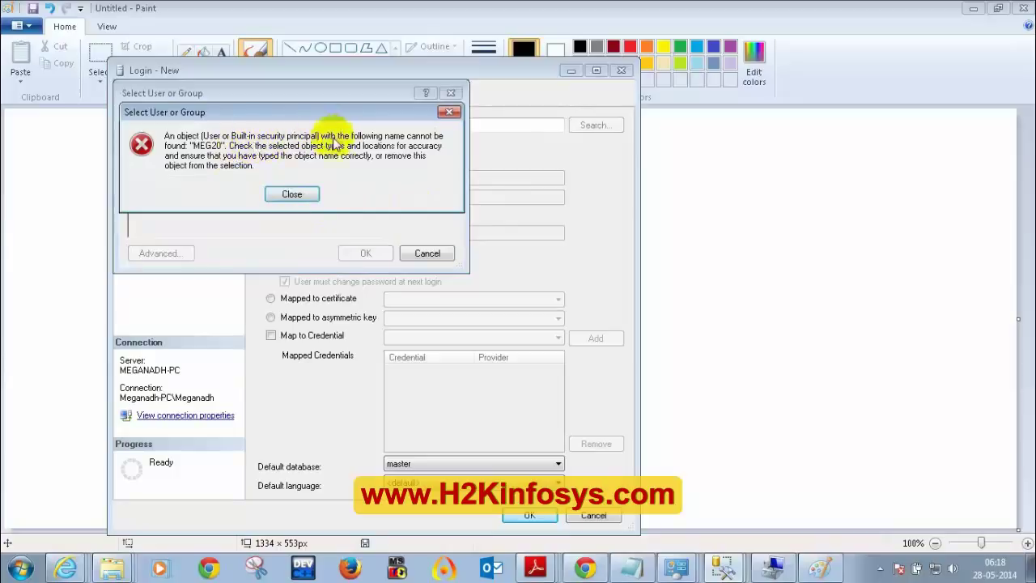
click(291, 195)
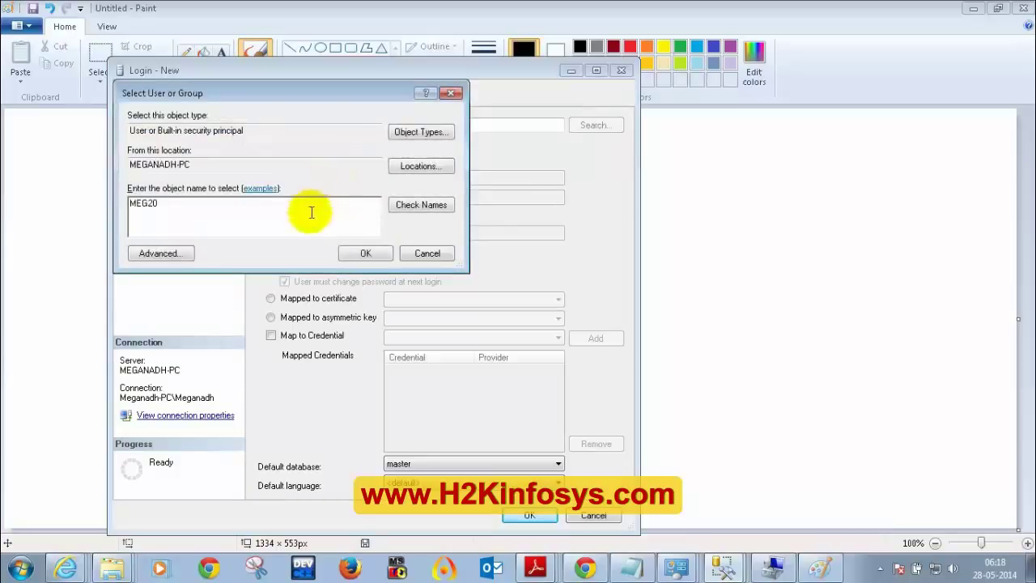
click(427, 254)
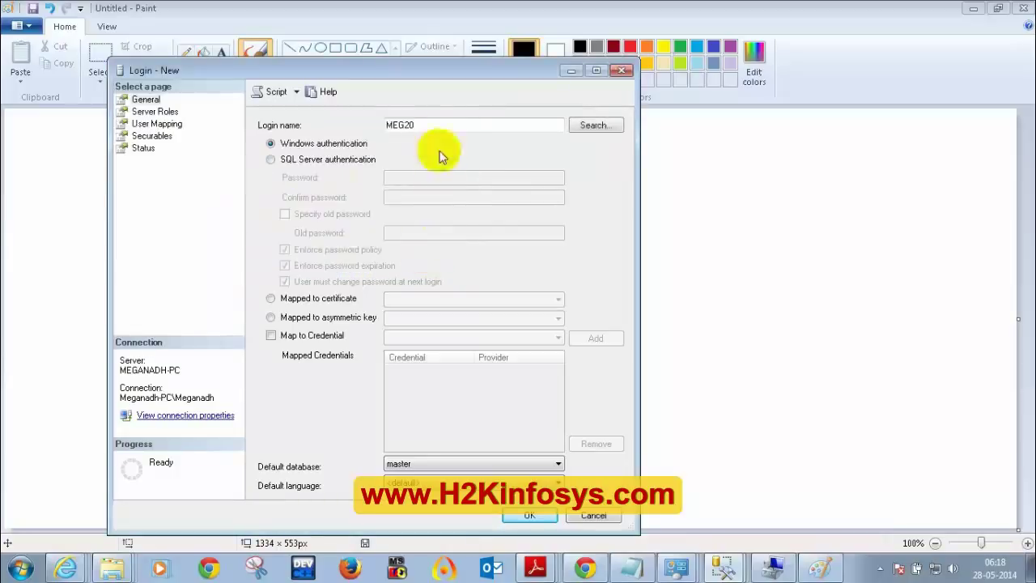
drag(427, 127, 374, 132)
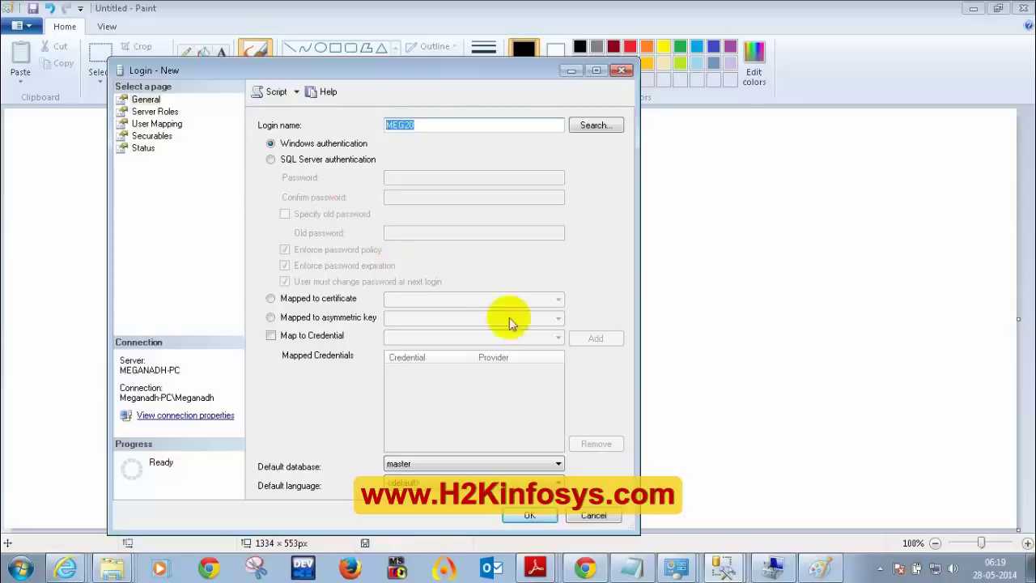
click(855, 216)
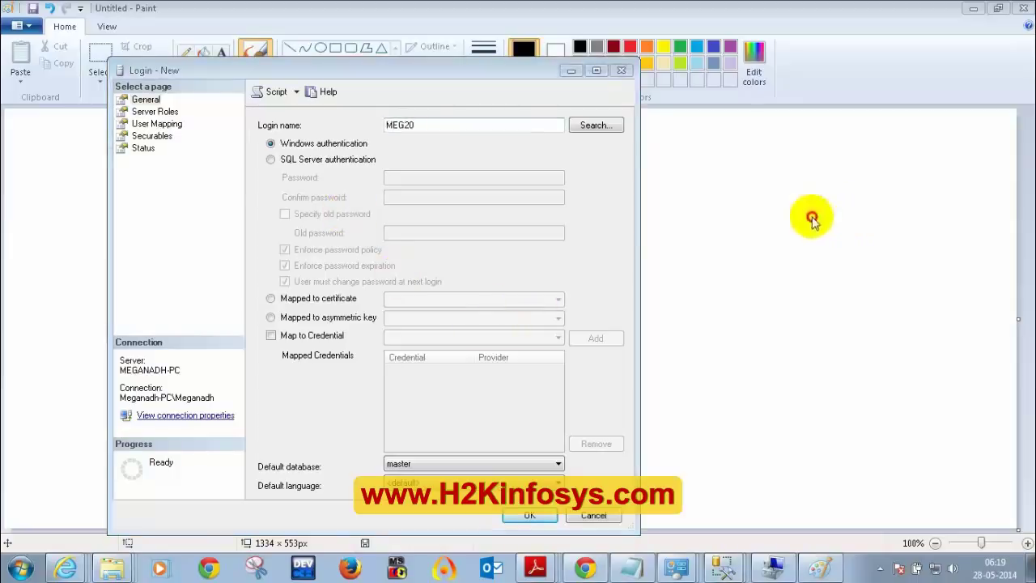
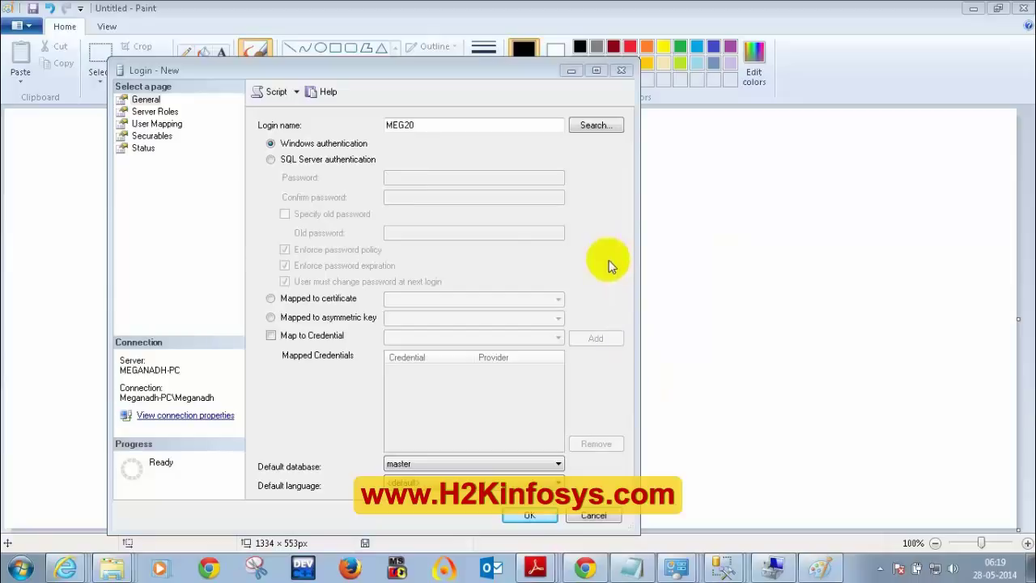
- Close the unfinished Login - New form to reveal the Paint diagram of three user boxes
click(621, 70)
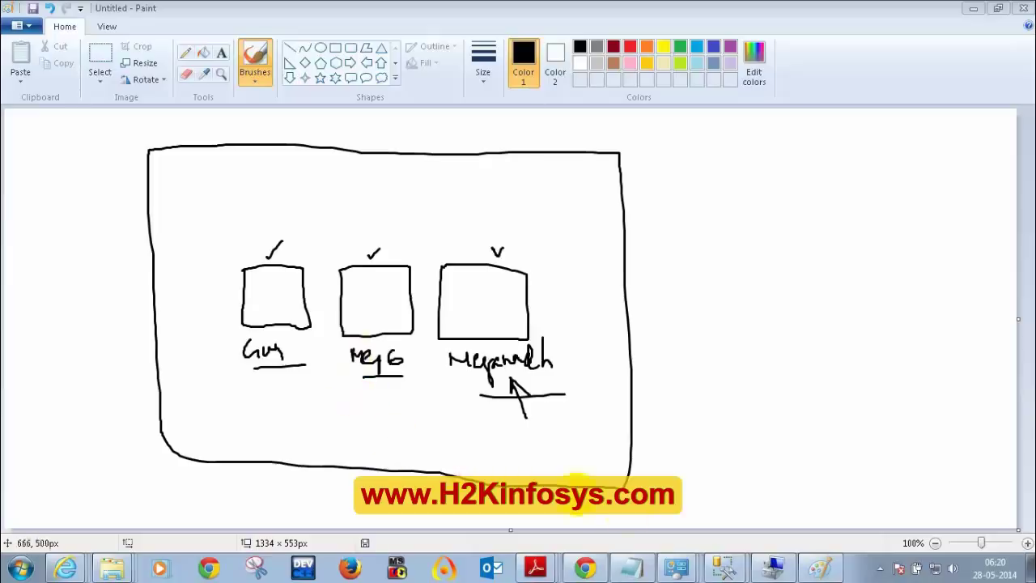
- Return to Management Studio and start a New Login from the Security > Logins folder
click(723, 569)
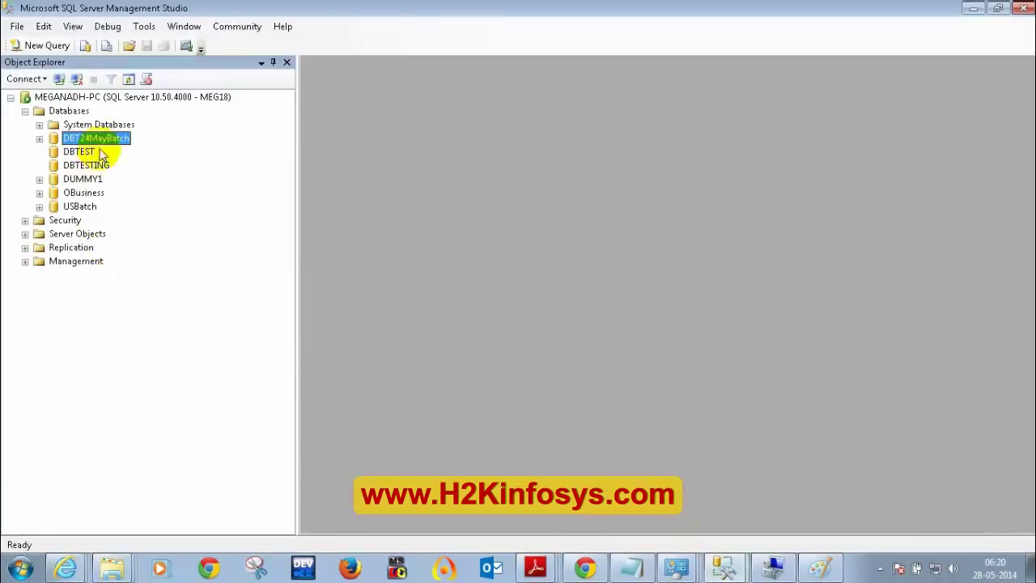
click(721, 557)
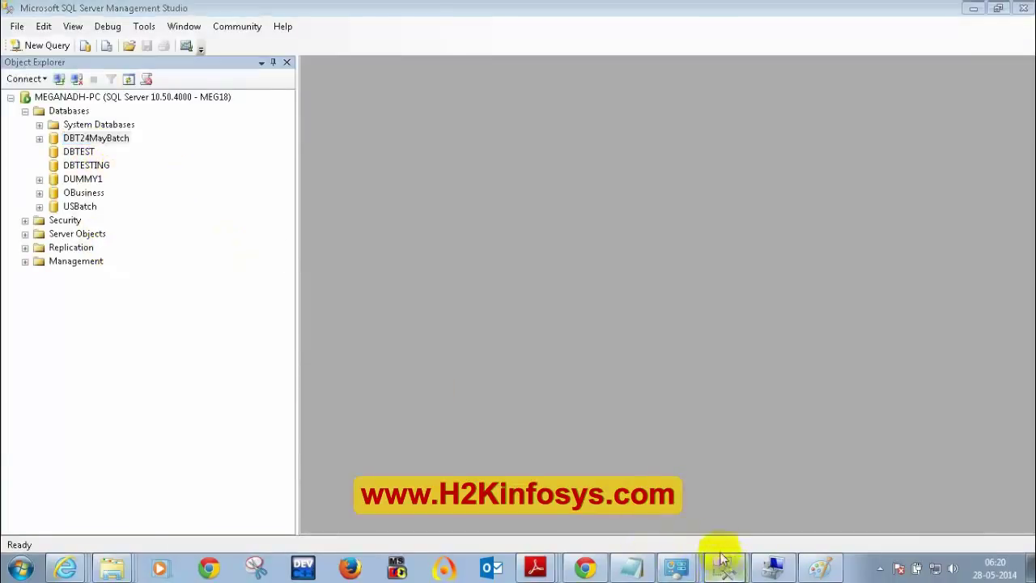
click(712, 513)
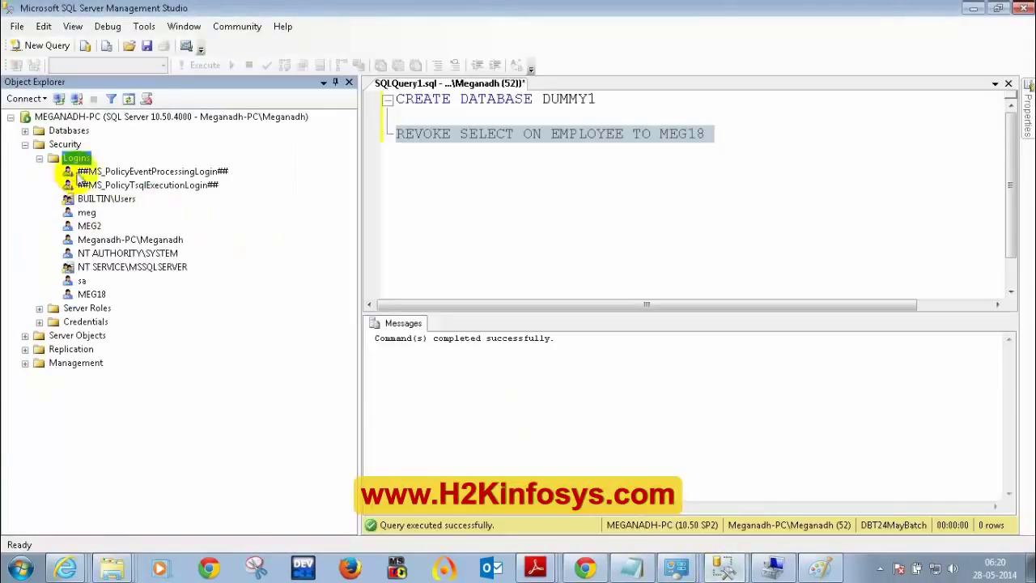
right_click(80, 161)
click(129, 168)
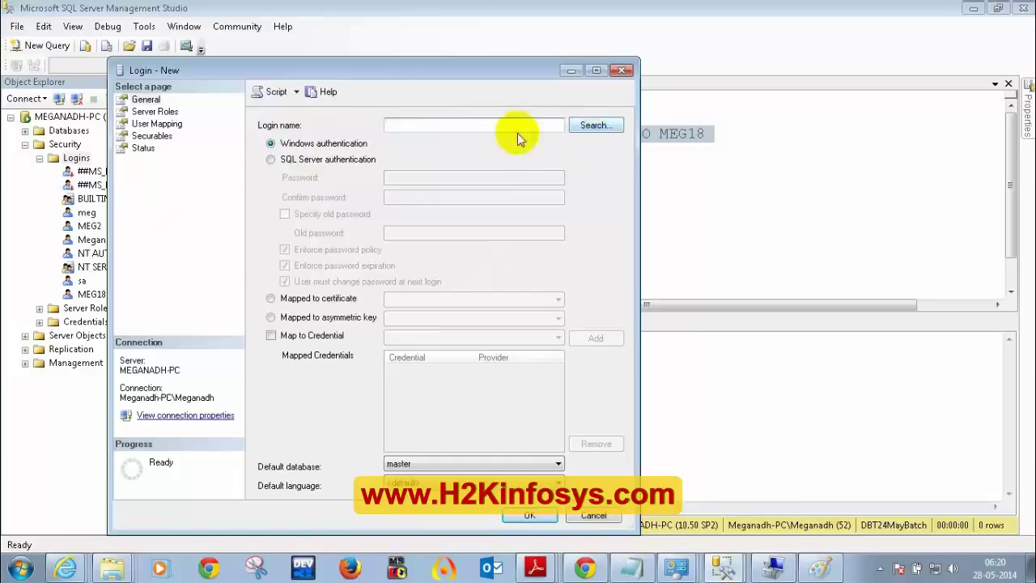
- Enter the login name, then resolve the local Windows user with Check Names in Select User or Group
text(MEG)
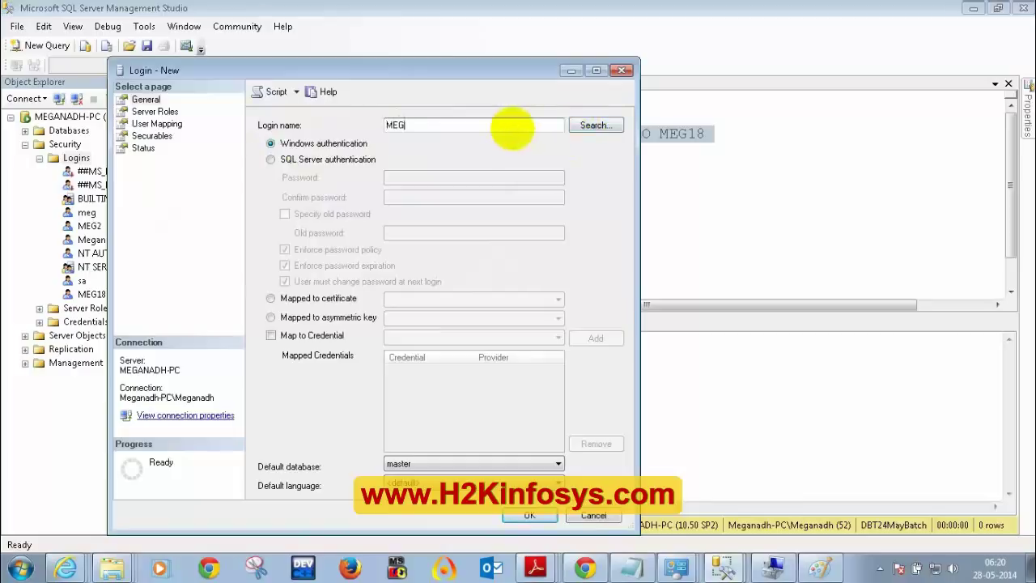
click(594, 125)
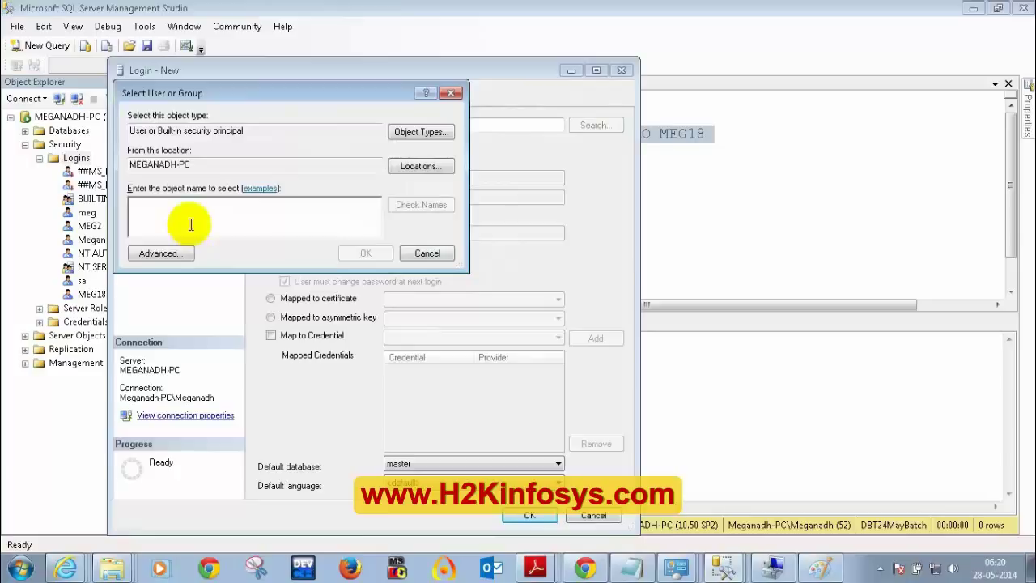
text(MEG)
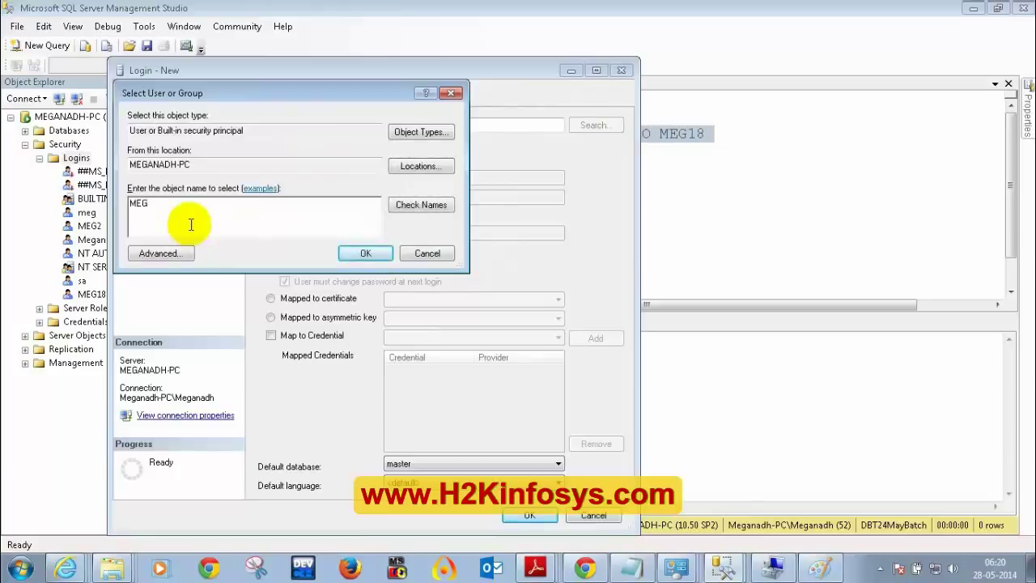
text(6)
click(408, 207)
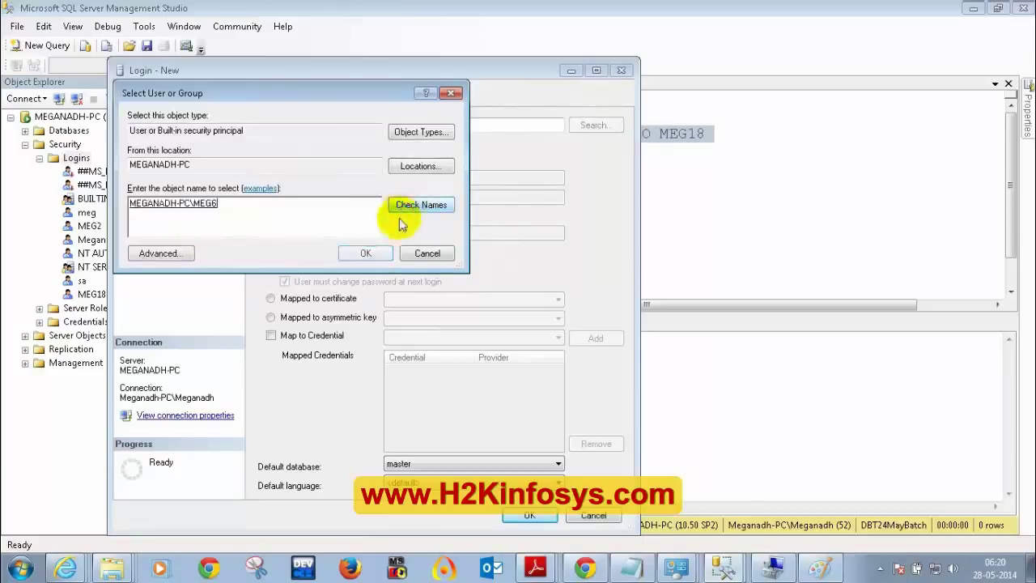
drag(131, 204, 195, 209)
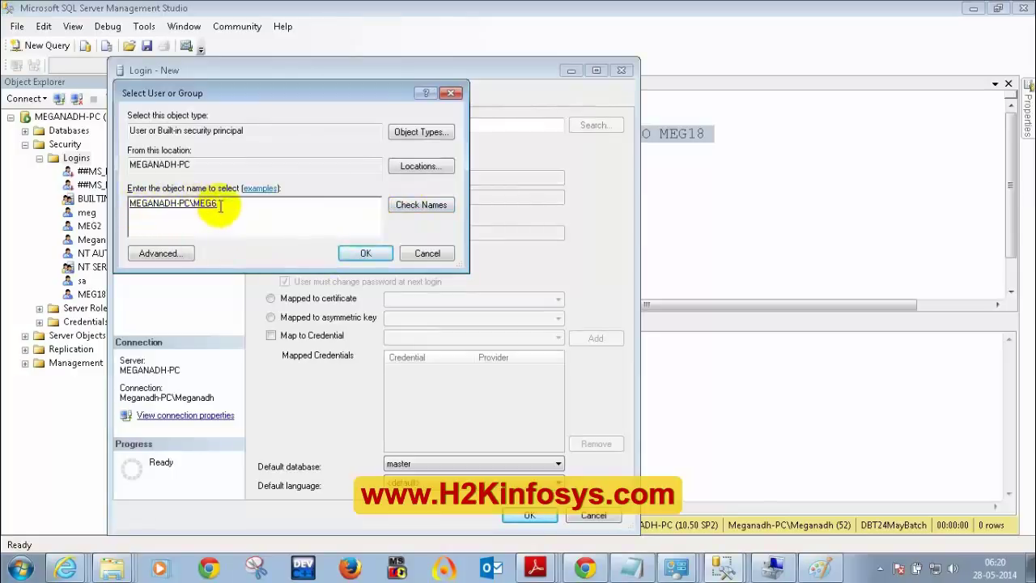
- Launch Notepad via the Run prompt and move it below the user picker
key(super+r)
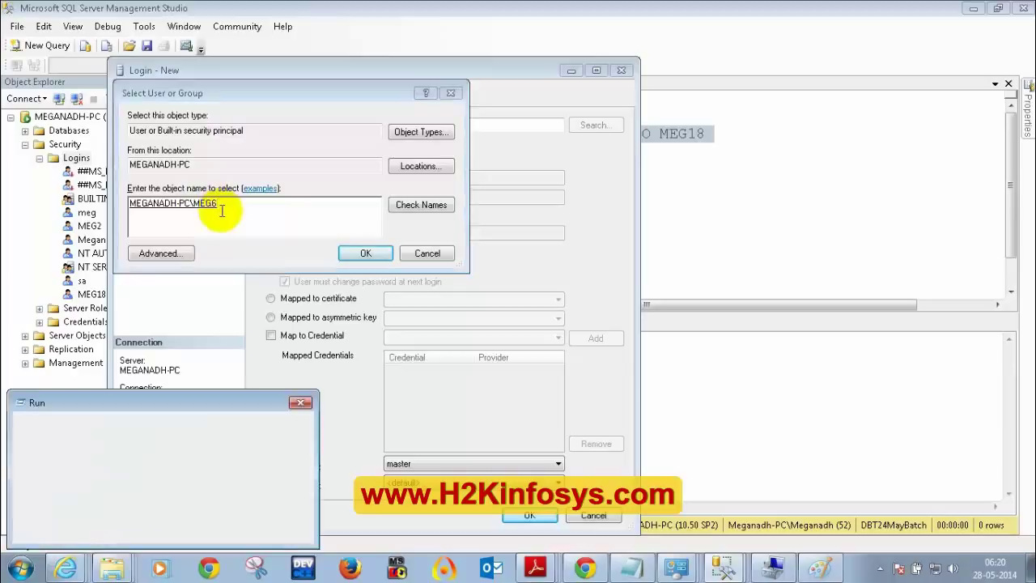
text(notepad)
key(Return)
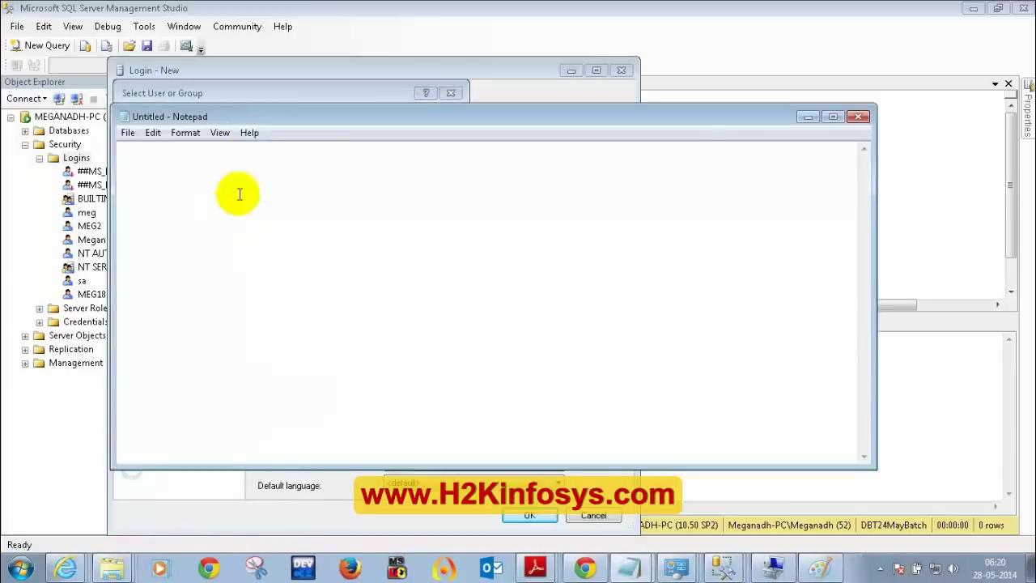
drag(273, 159, 266, 354)
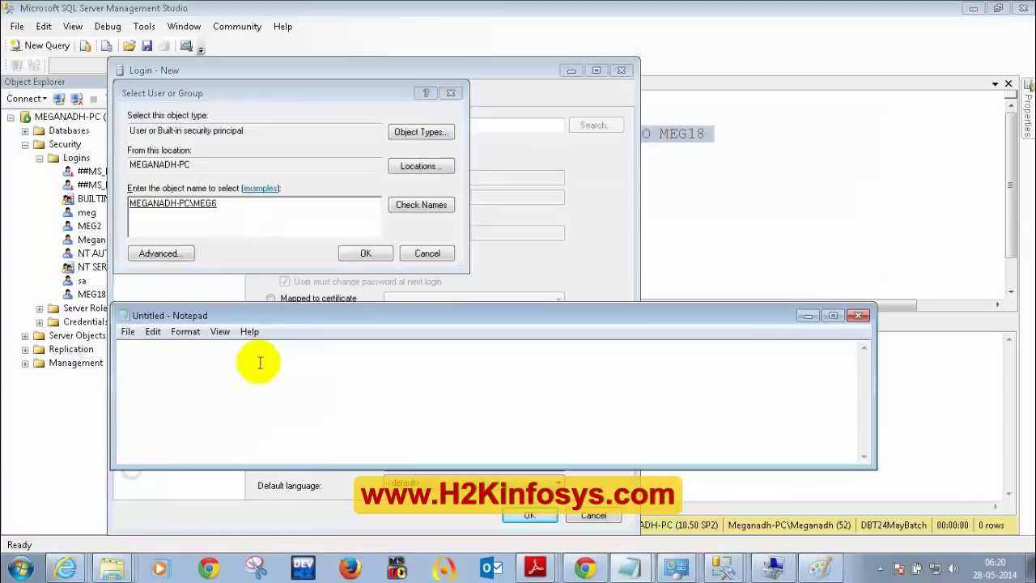
- Write an INFOSYS domain-qualified user name example in the note and select it
text(INFOSYS)
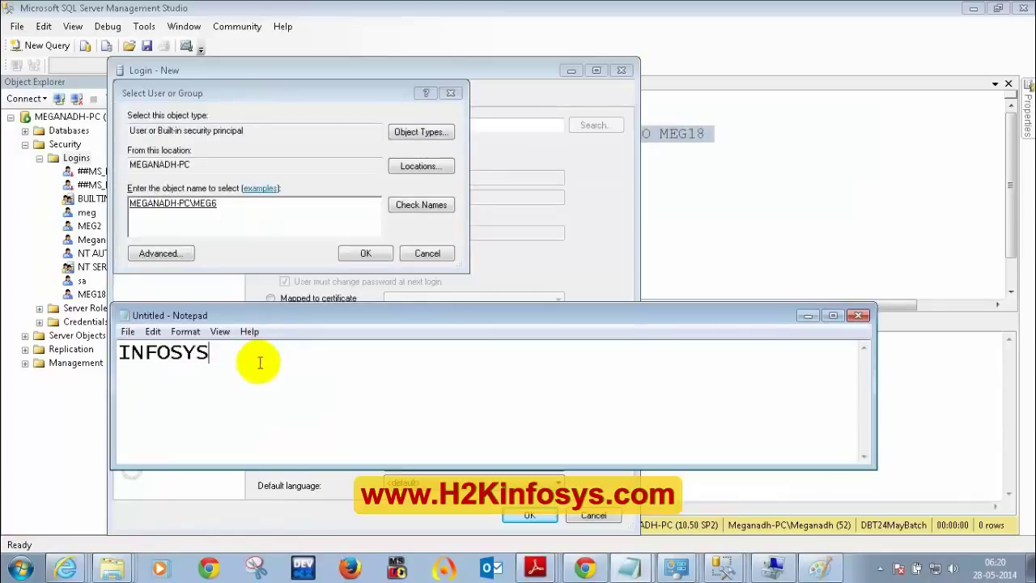
text(\MKE)
key(BackSpace)
key(BackSpace)
text(EG)
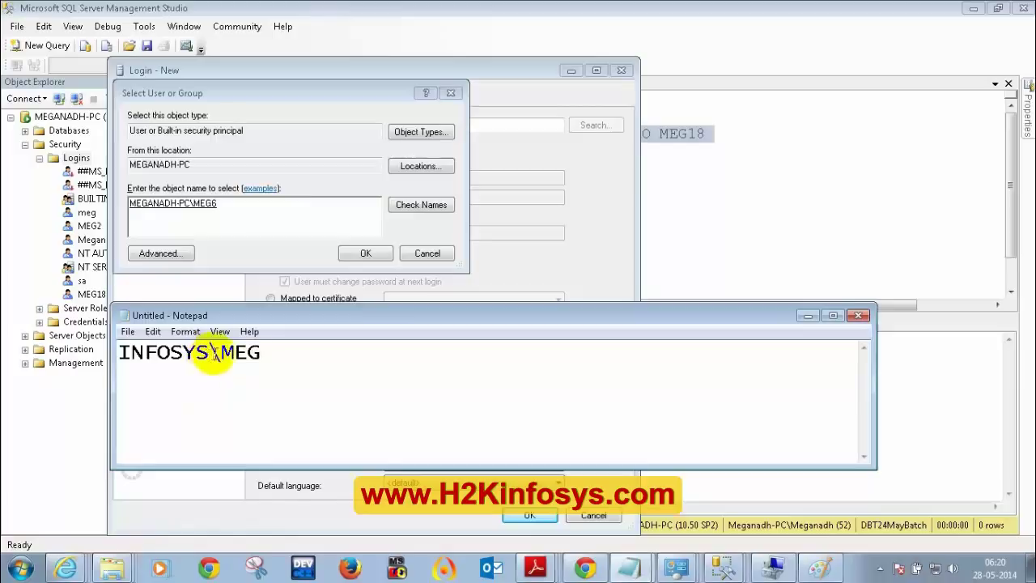
drag(310, 360, 129, 356)
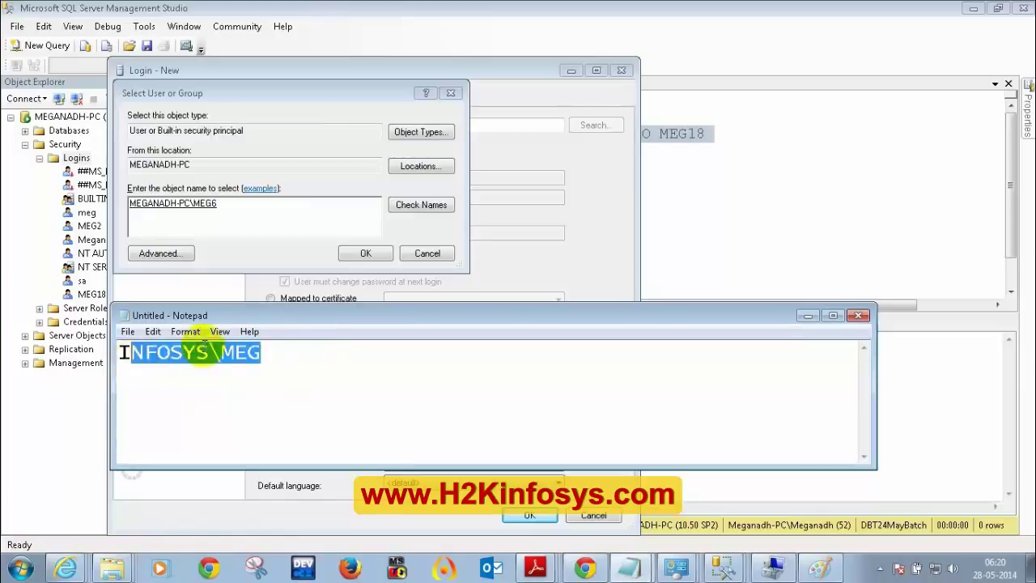